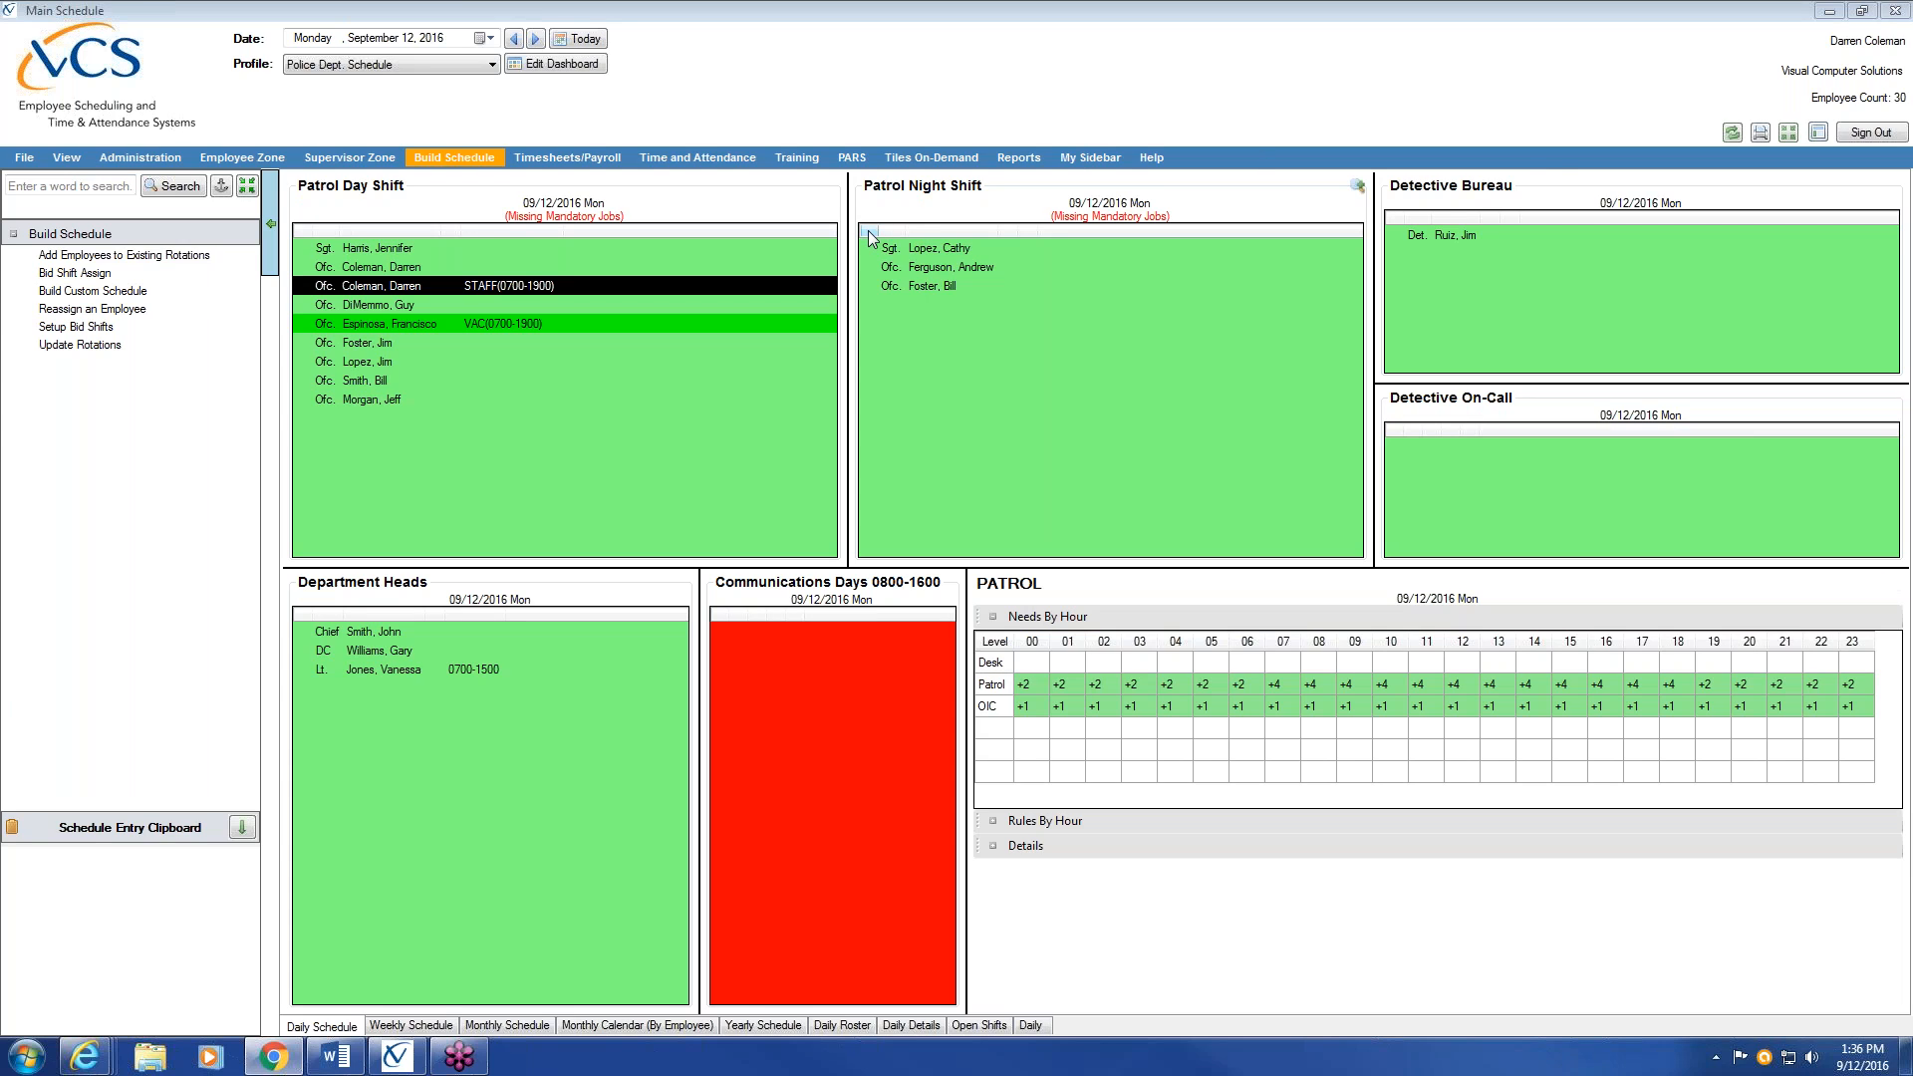
# Open the shift setup in administration and delete the PDTrain (Training) shift
pyautogui.click(142, 160)
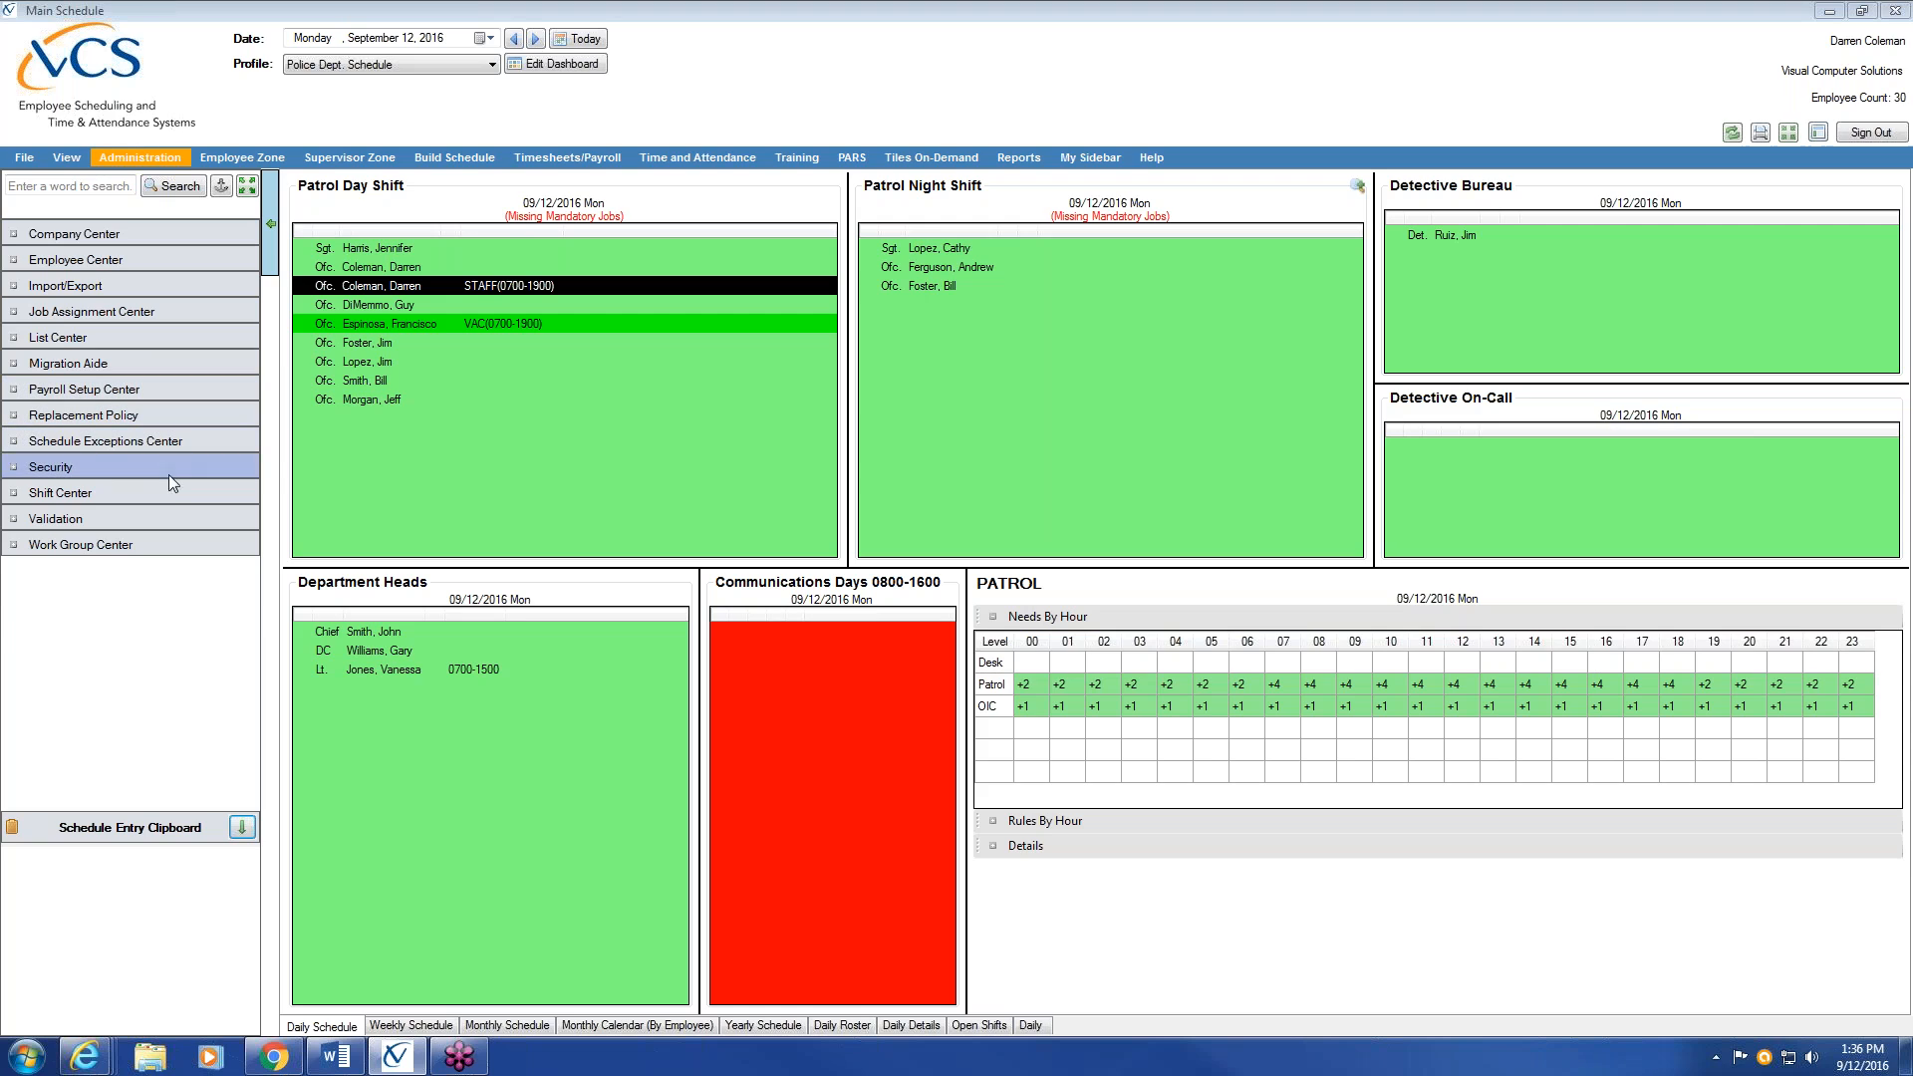
pyautogui.click(171, 504)
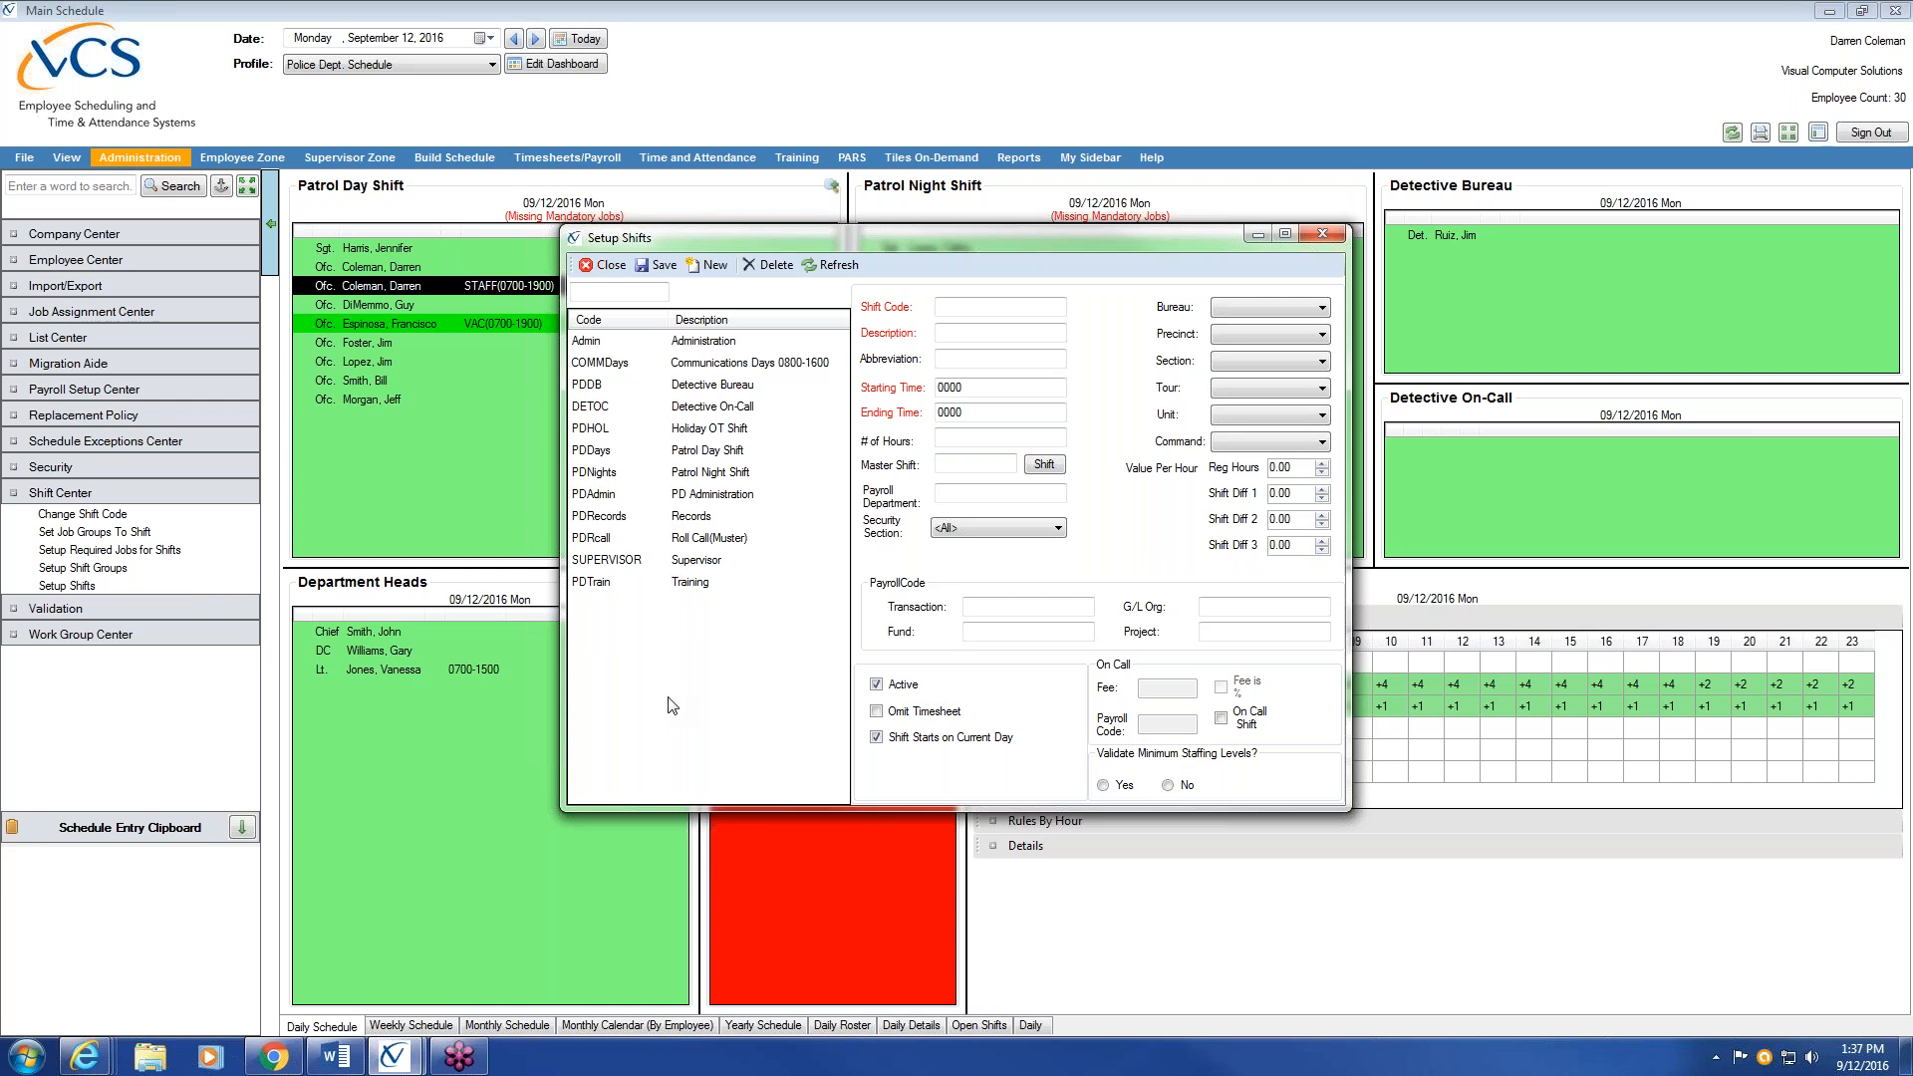
pyautogui.click(635, 587)
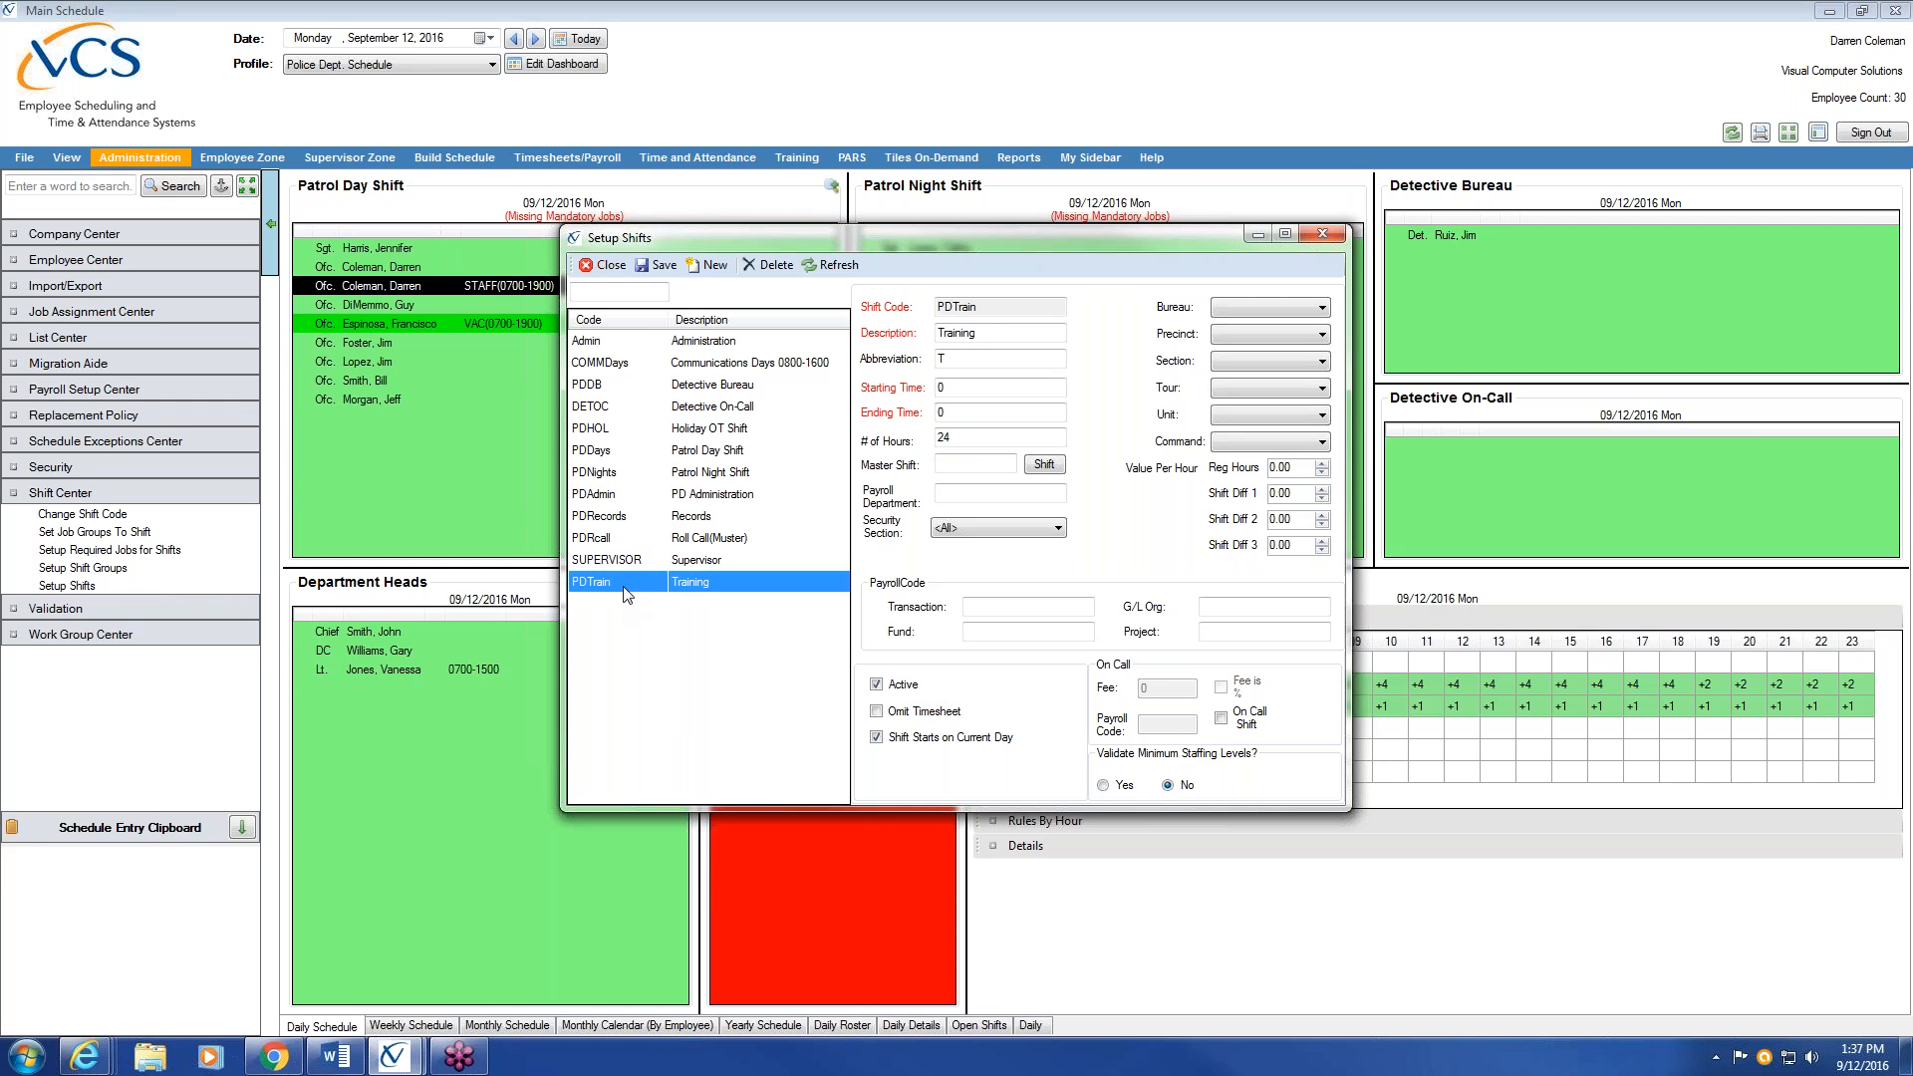
pyautogui.click(769, 265)
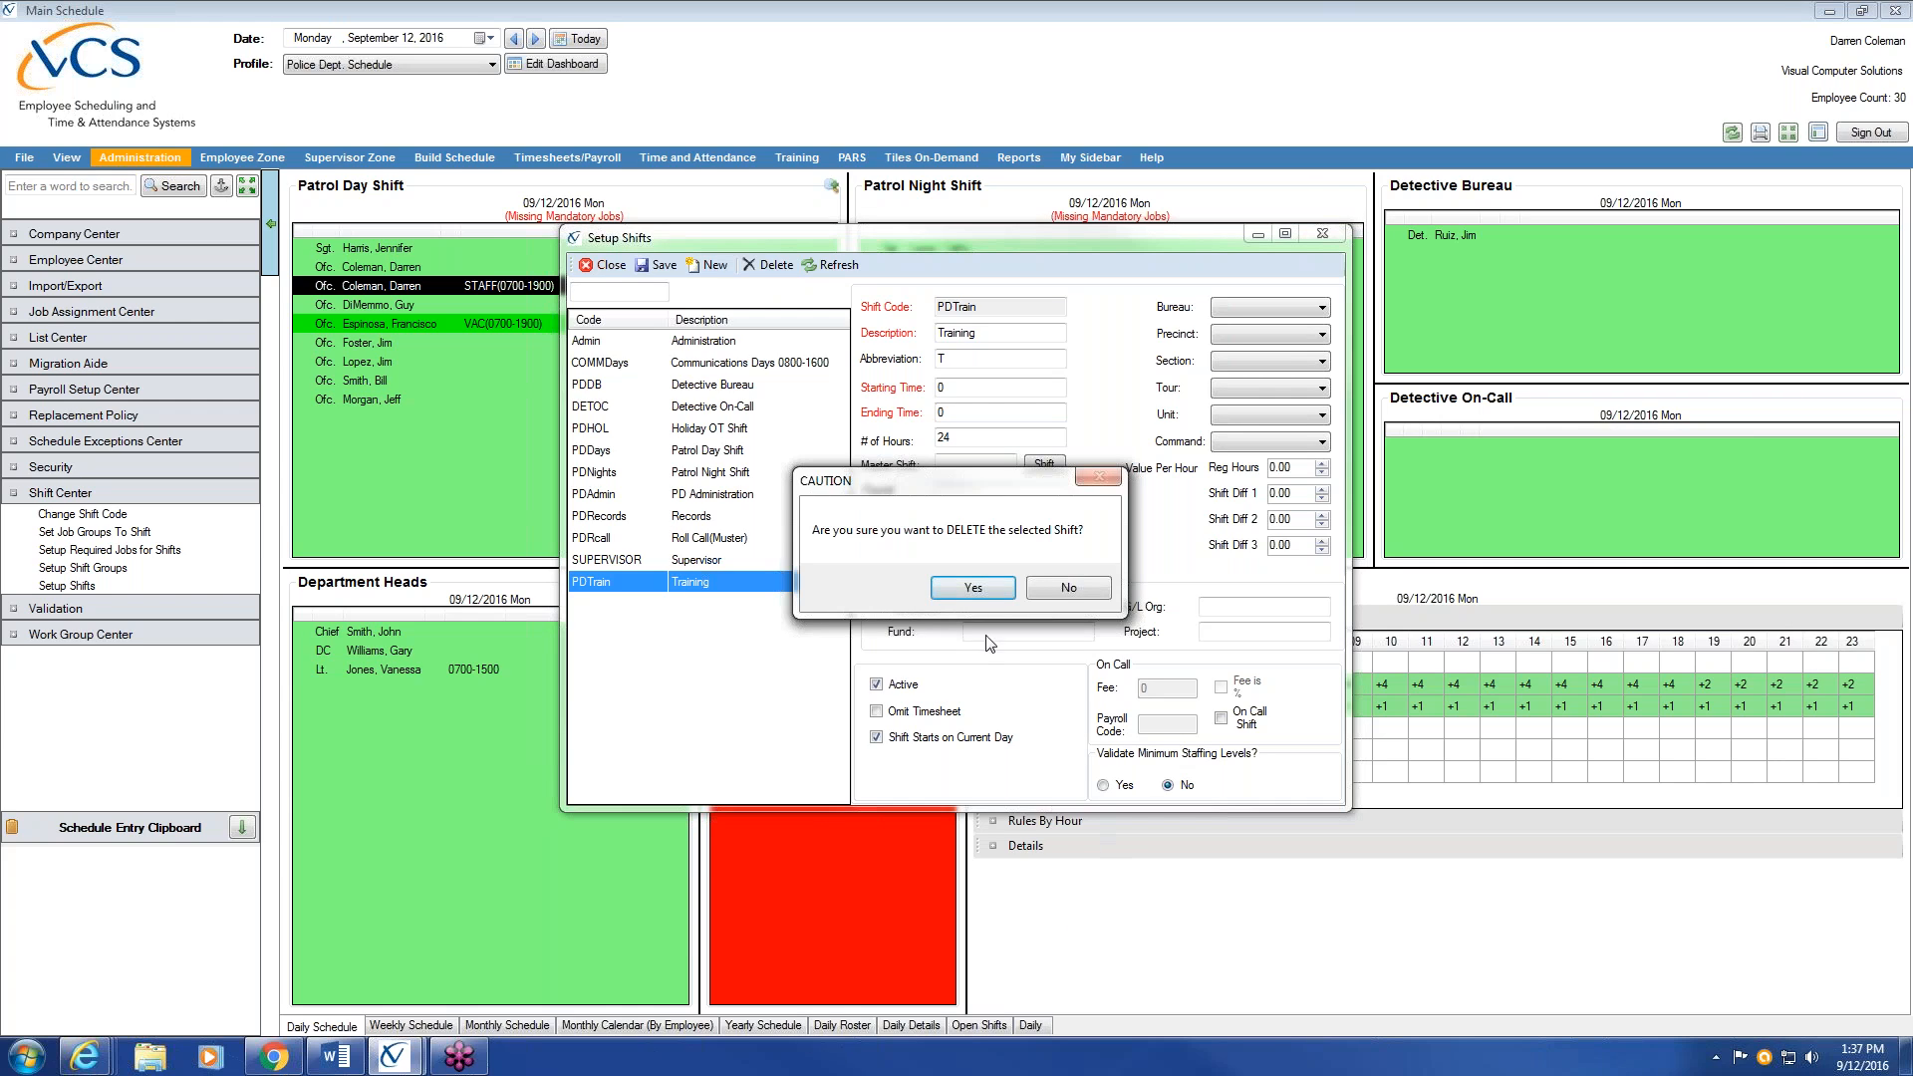
pyautogui.click(956, 591)
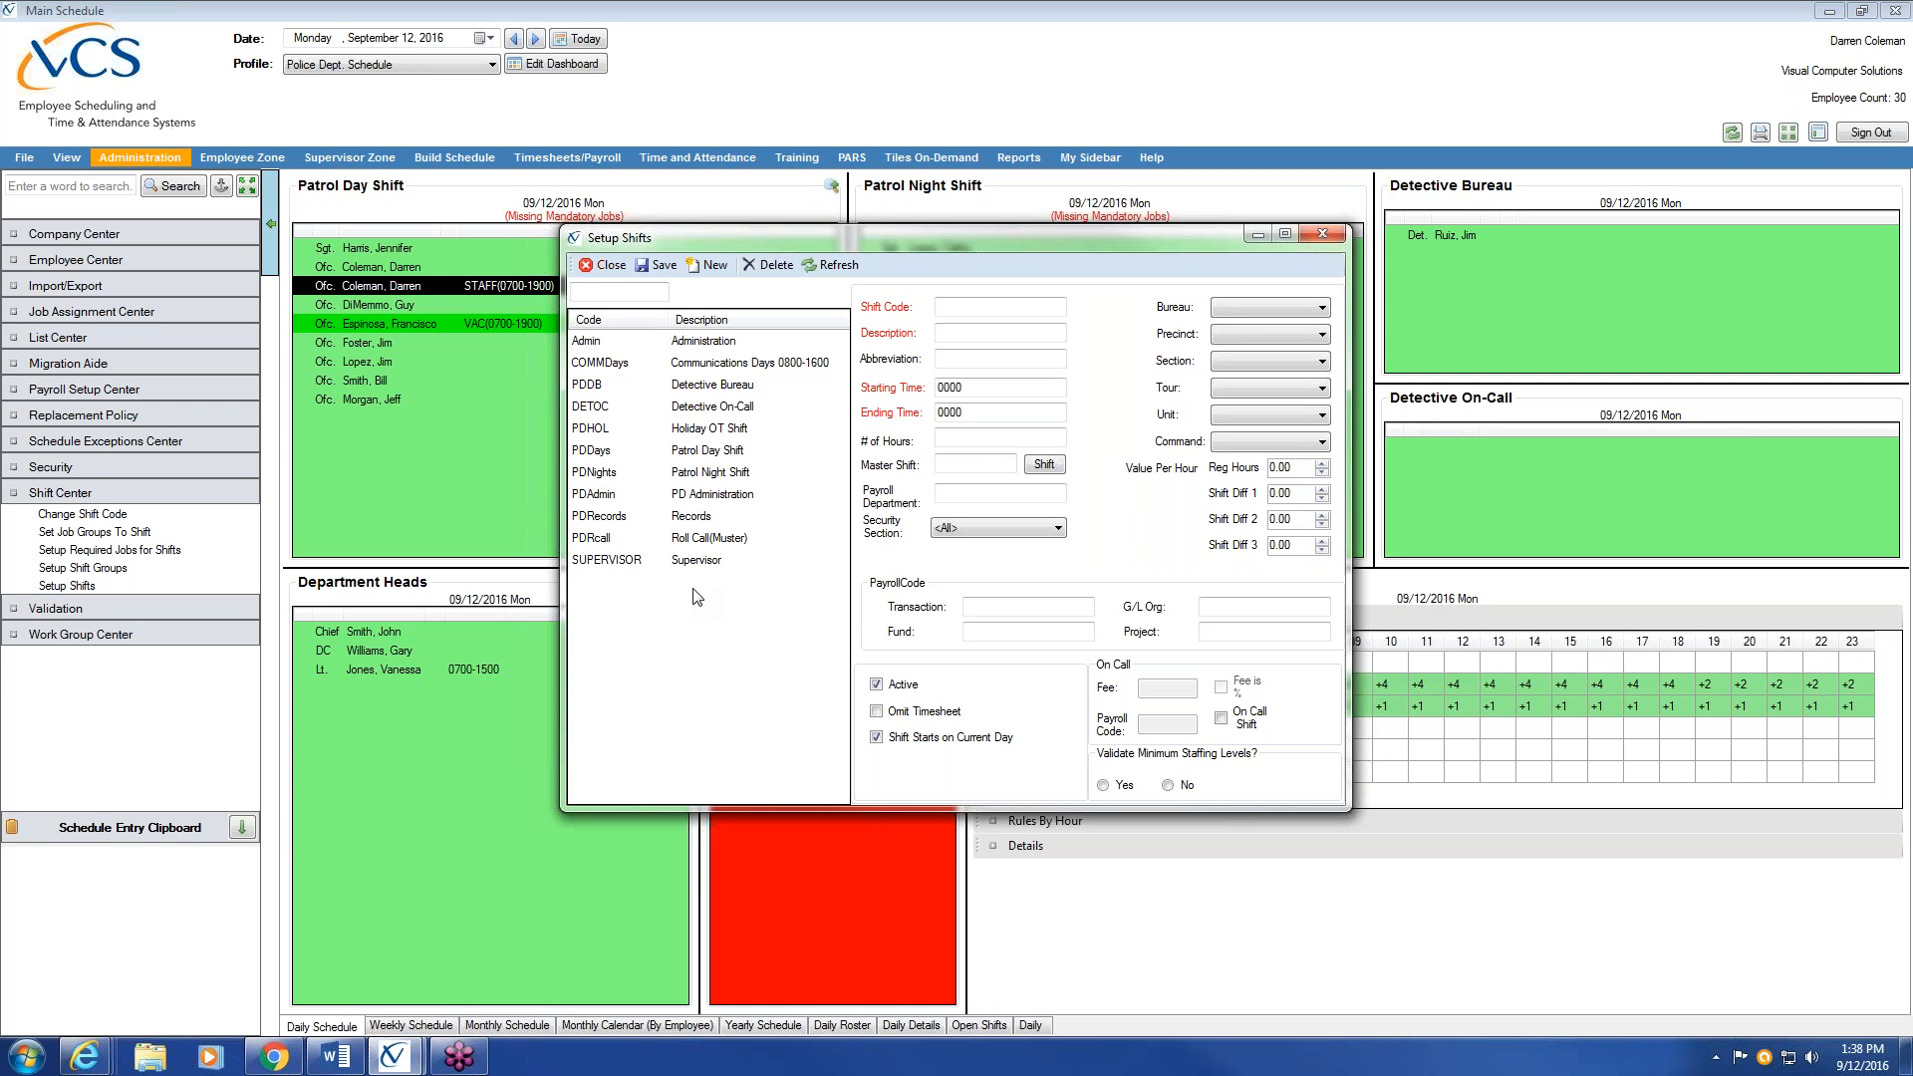
# Start a new shift record with the shift code PTL DAYS
pyautogui.click(717, 265)
pyautogui.click(1009, 308)
pyautogui.write('da')
pyautogui.press('BackSpace')
pyautogui.press('BackSpace')
pyautogui.press('BackSpace')
pyautogui.write('days')
pyautogui.press('BackSpace')
pyautogui.press('BackSpace')
pyautogui.write('DAYS')
pyautogui.write('PTL')
pyautogui.press('Tab')
# Describe the PTL DAYS shift as Patrol Days 0700-1500 and give it the abbreviation D
pyautogui.moveTo(1006, 235); pyautogui.dragTo(1395, 637)
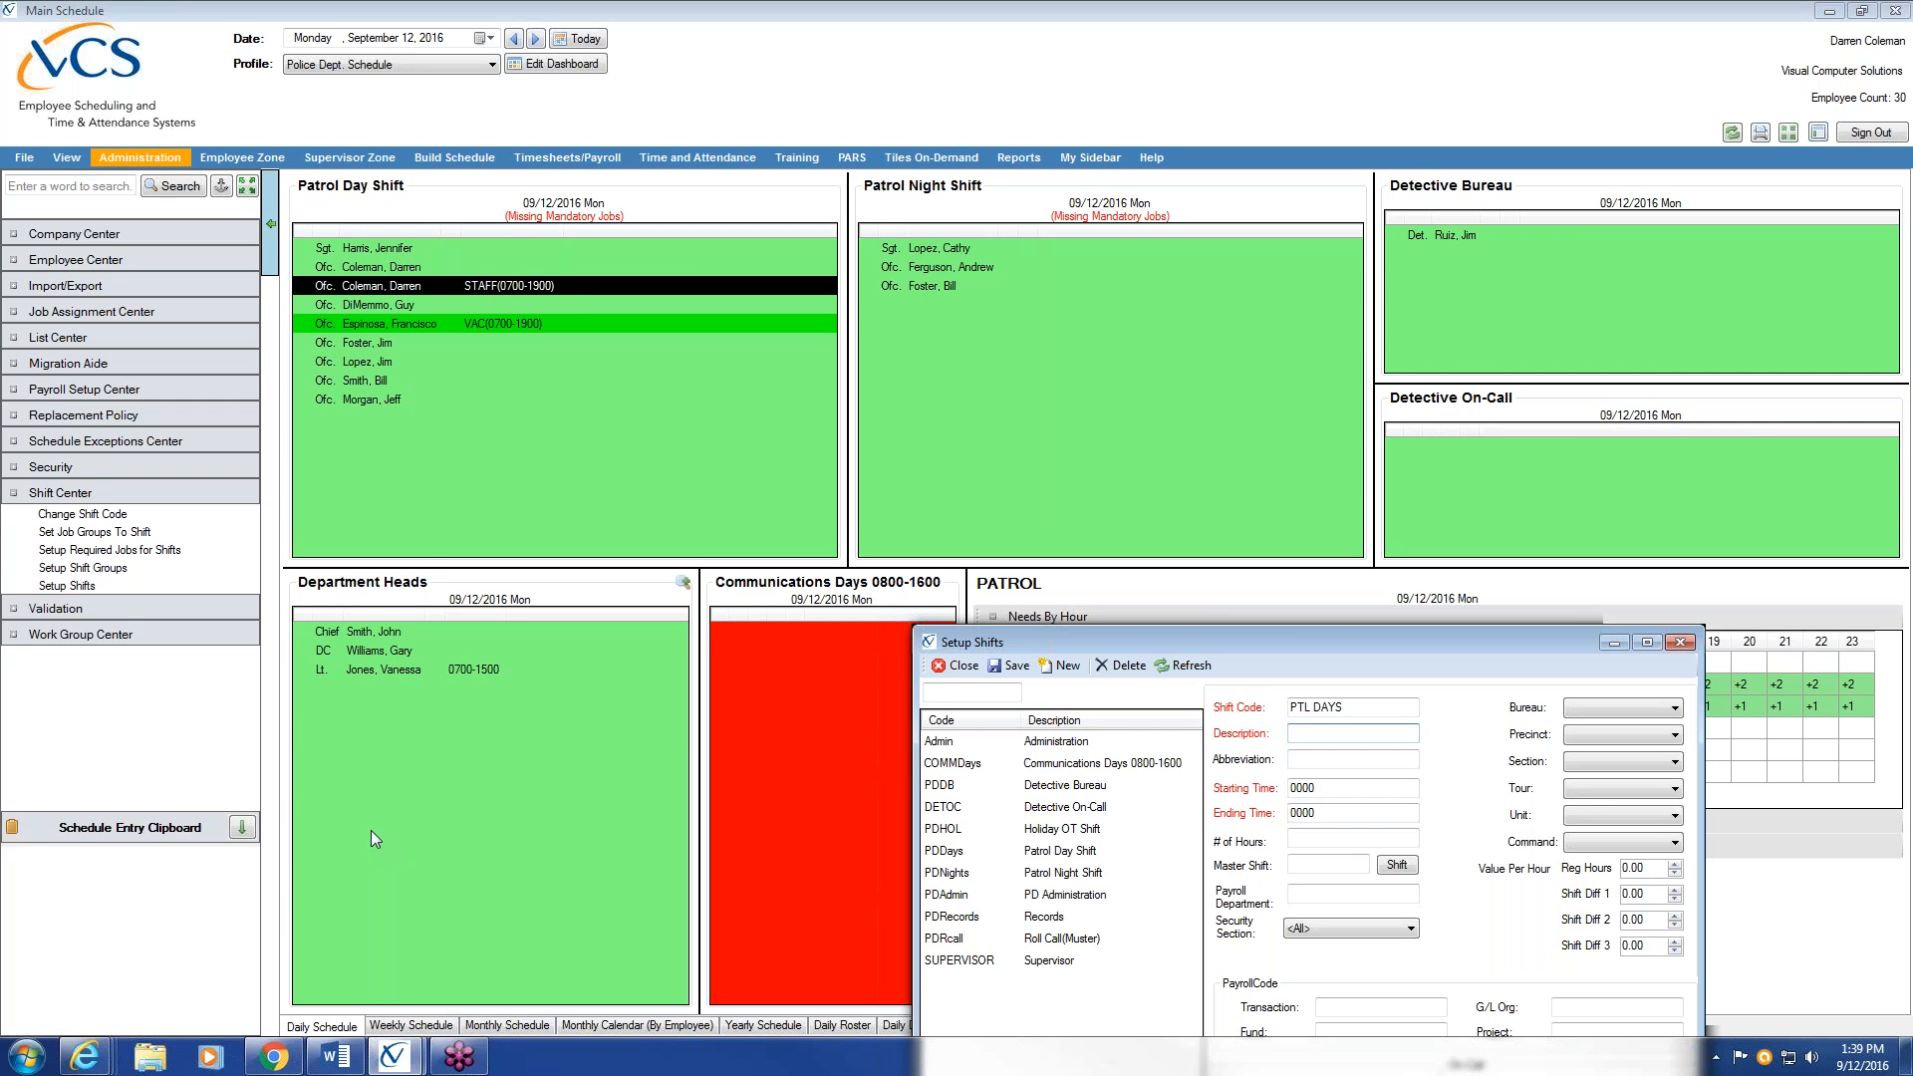
pyautogui.moveTo(1314, 639); pyautogui.dragTo(1243, 390)
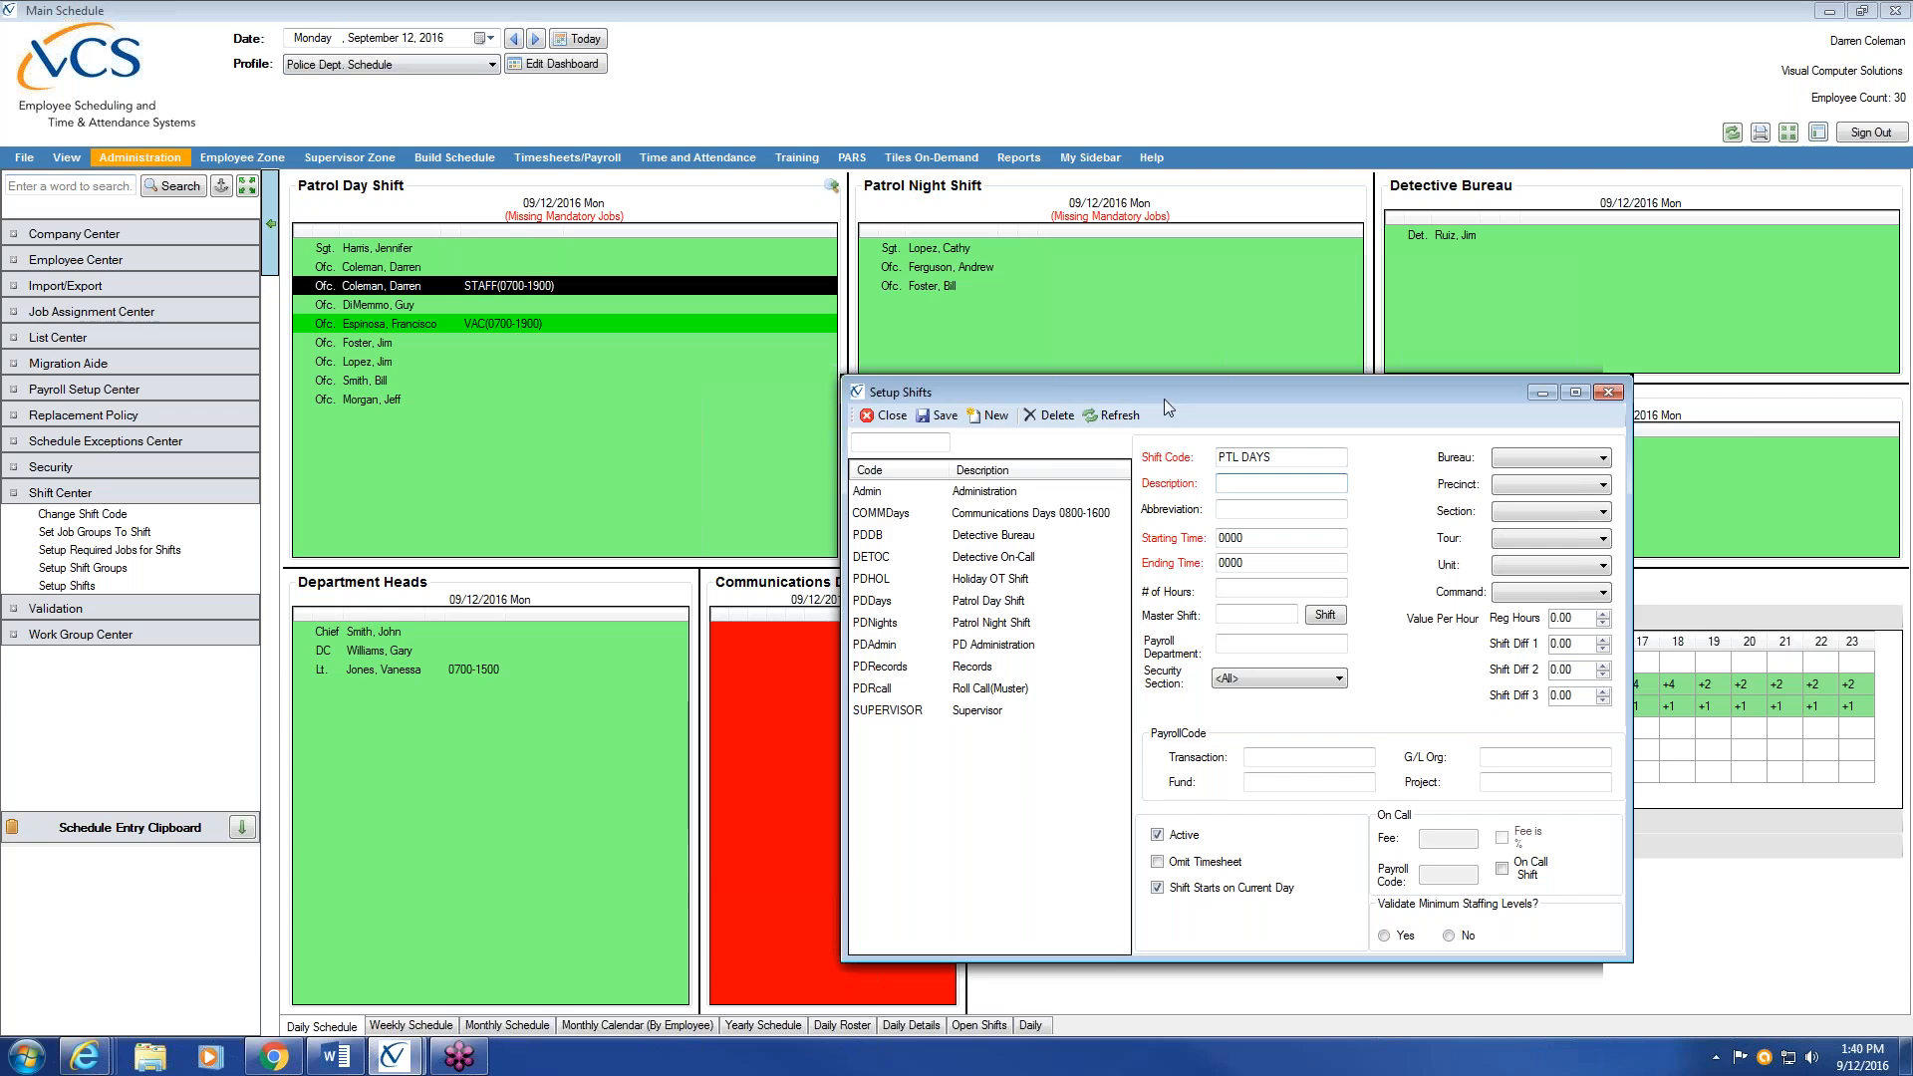
pyautogui.moveTo(1167, 390); pyautogui.dragTo(902, 243)
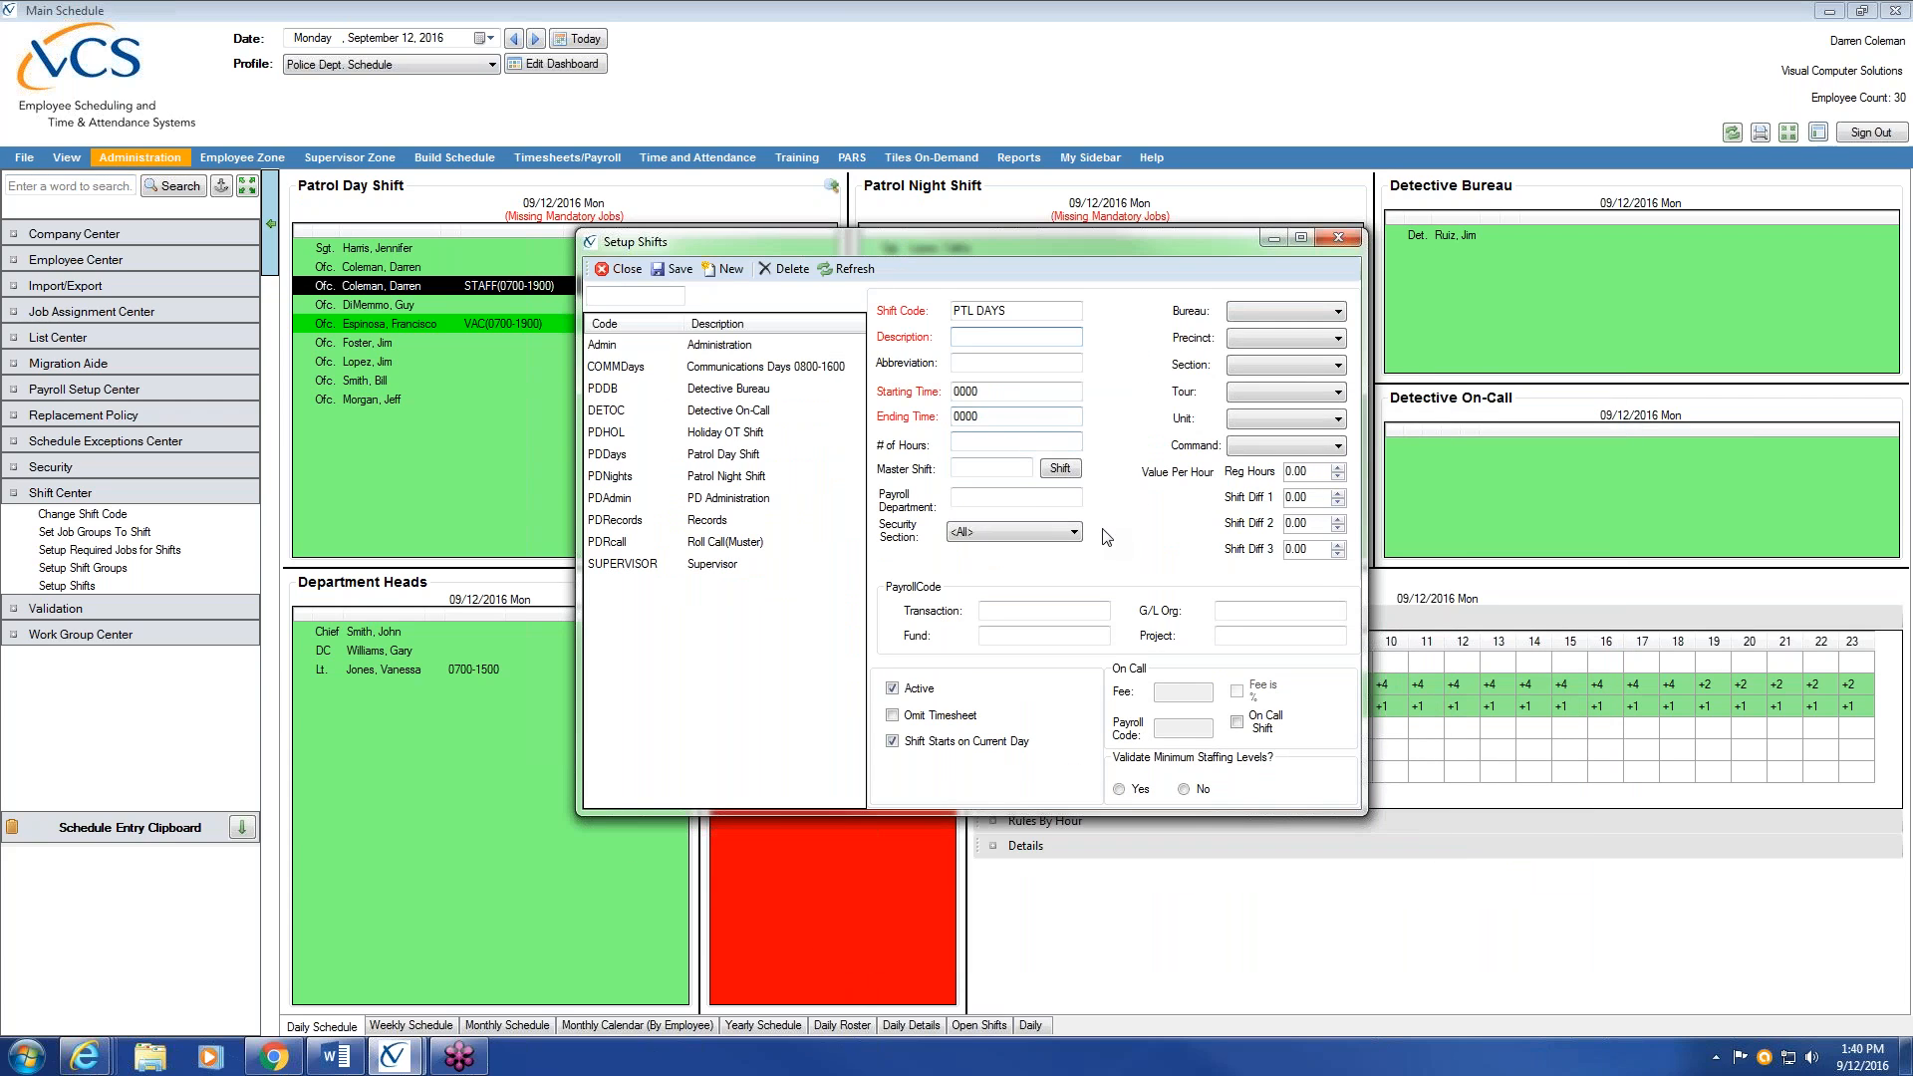
pyautogui.write('Patrol Days 0700-150')
pyautogui.moveTo(1062, 239); pyautogui.dragTo(1183, 243)
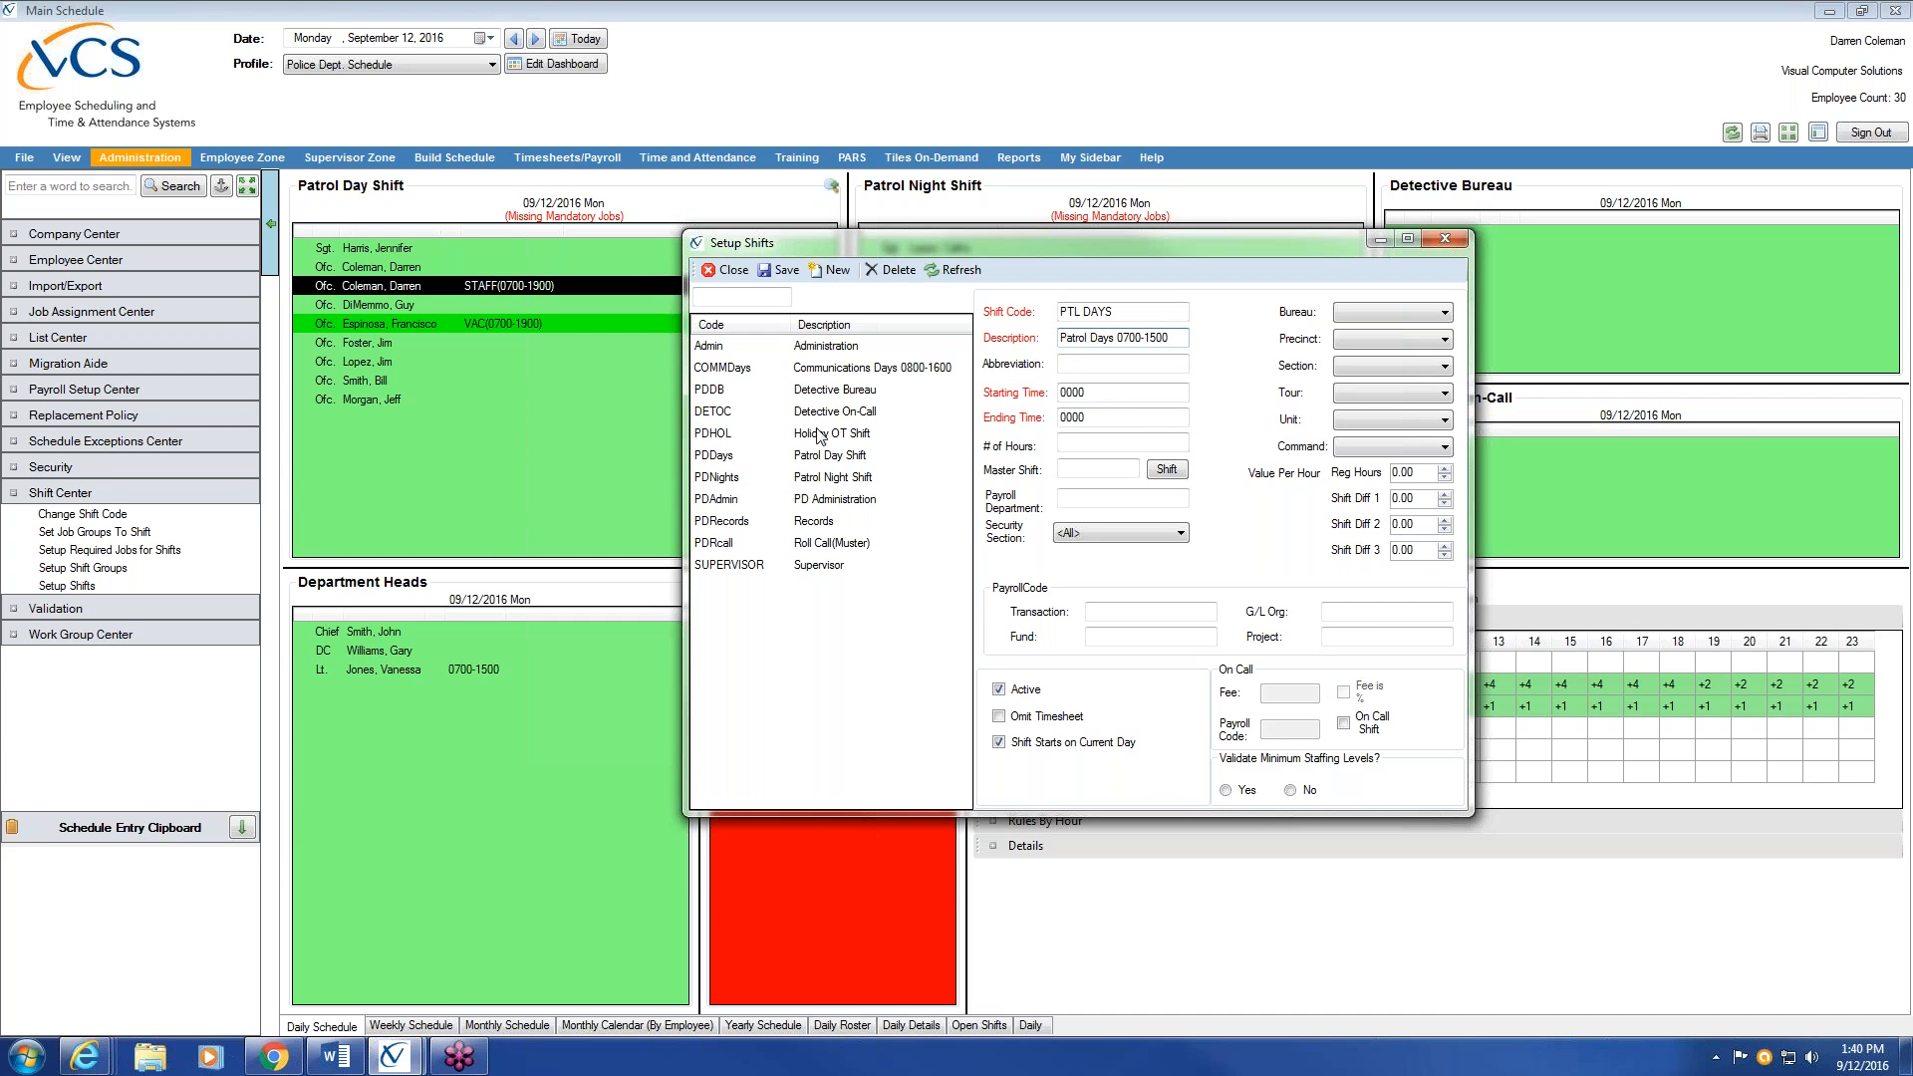
pyautogui.click(1076, 363)
pyautogui.write('D')
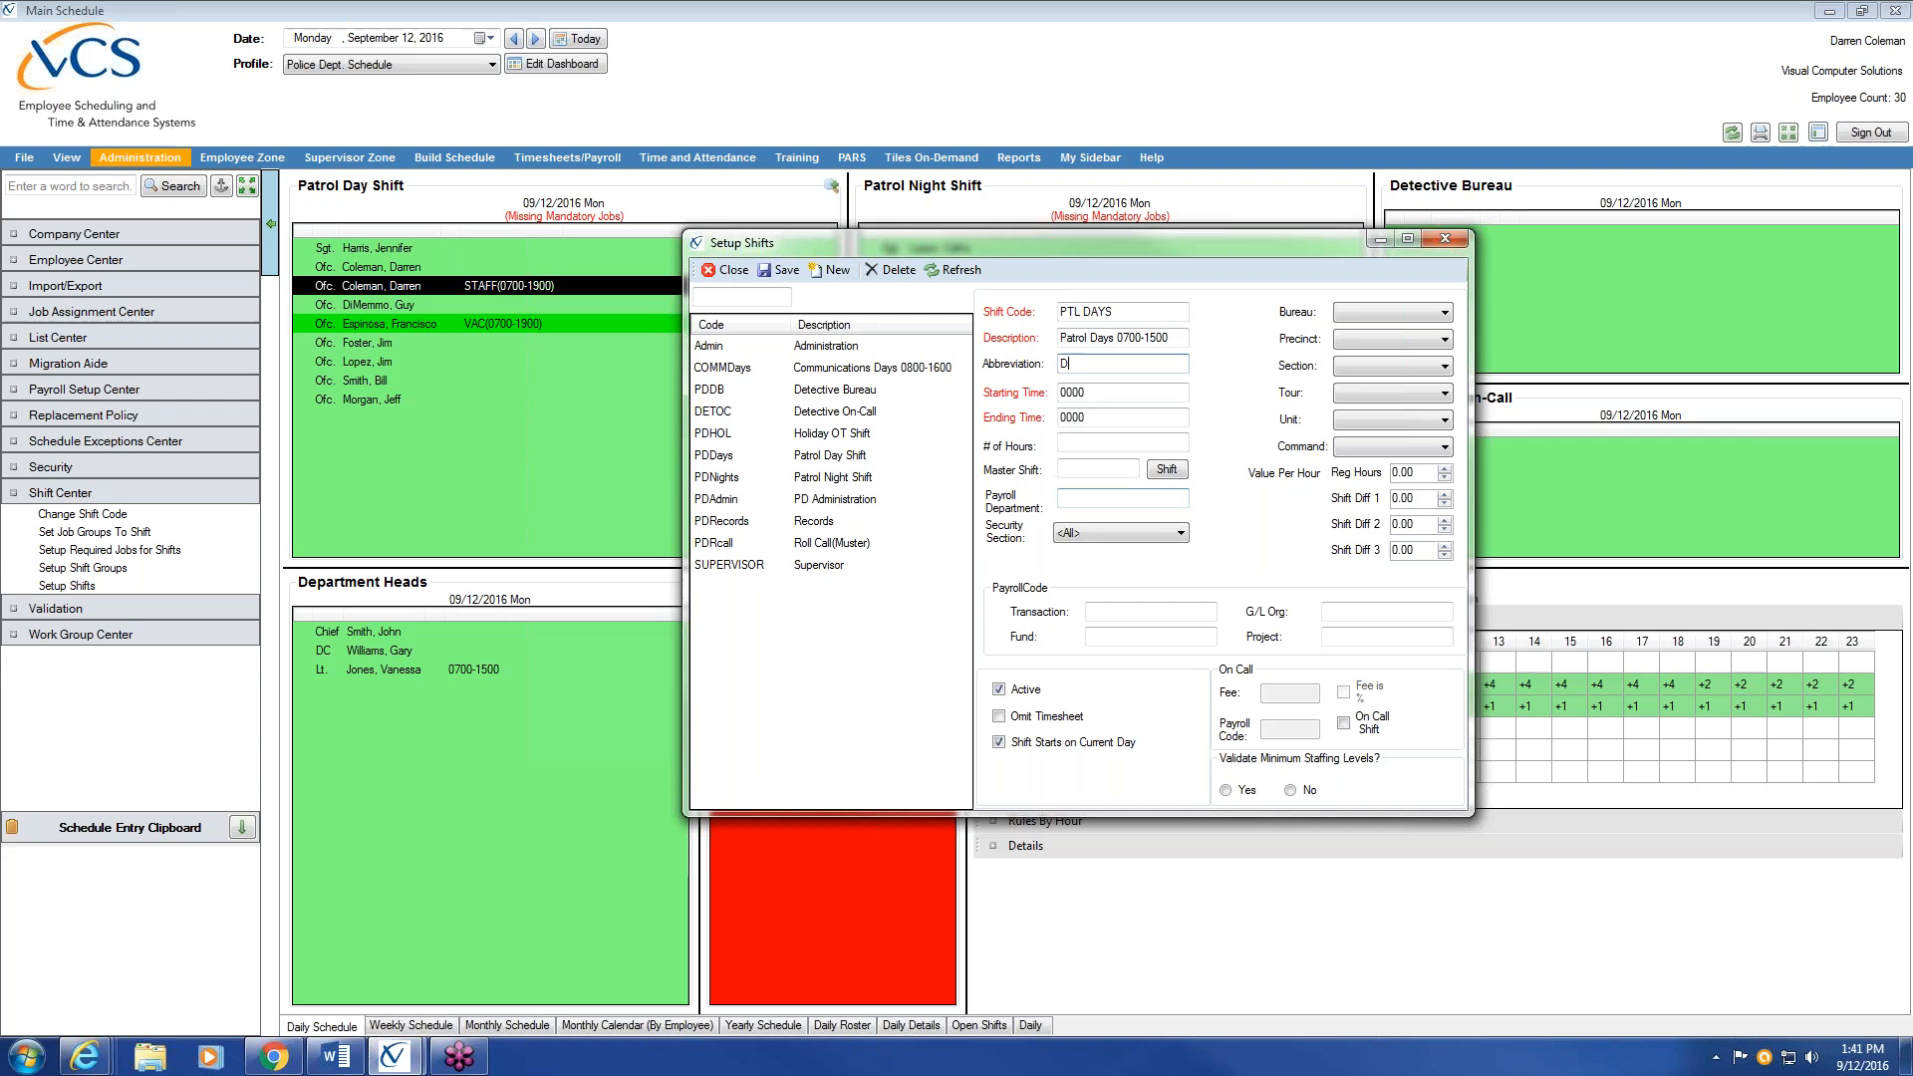
# Set the PTL DAYS shift's starting time to 0700 and ending time to 1500, filling in its number of hours
pyautogui.click(1148, 394)
pyautogui.press('BackSpace')
pyautogui.press('BackSpace')
pyautogui.press('BackSpace')
pyautogui.press('BackSpace')
pyautogui.write('0700')
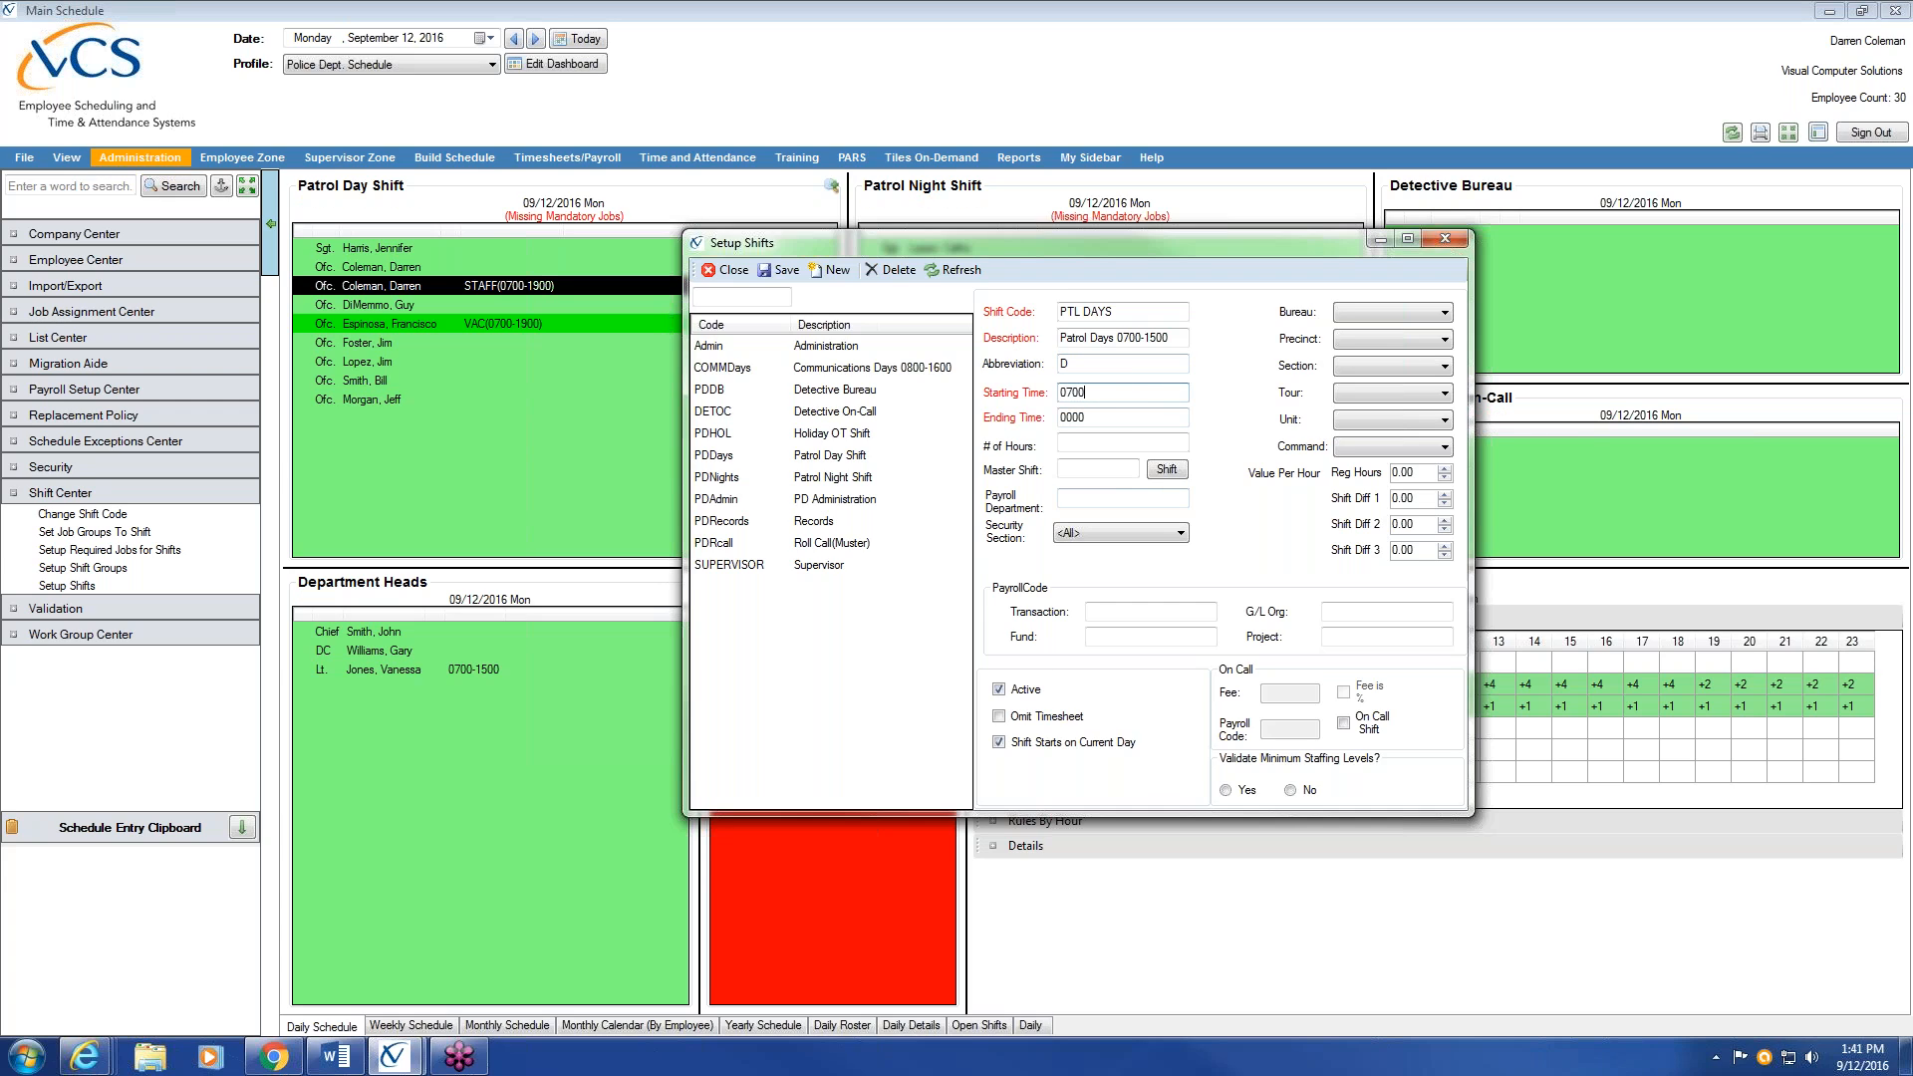
pyautogui.press('Tab')
pyautogui.write('1500')
pyautogui.click(1107, 444)
# Turn on minimum staffing validation for PTL DAYS, save the shift and reopen its record
pyautogui.click(1227, 792)
pyautogui.click(786, 271)
pyautogui.click(786, 271)
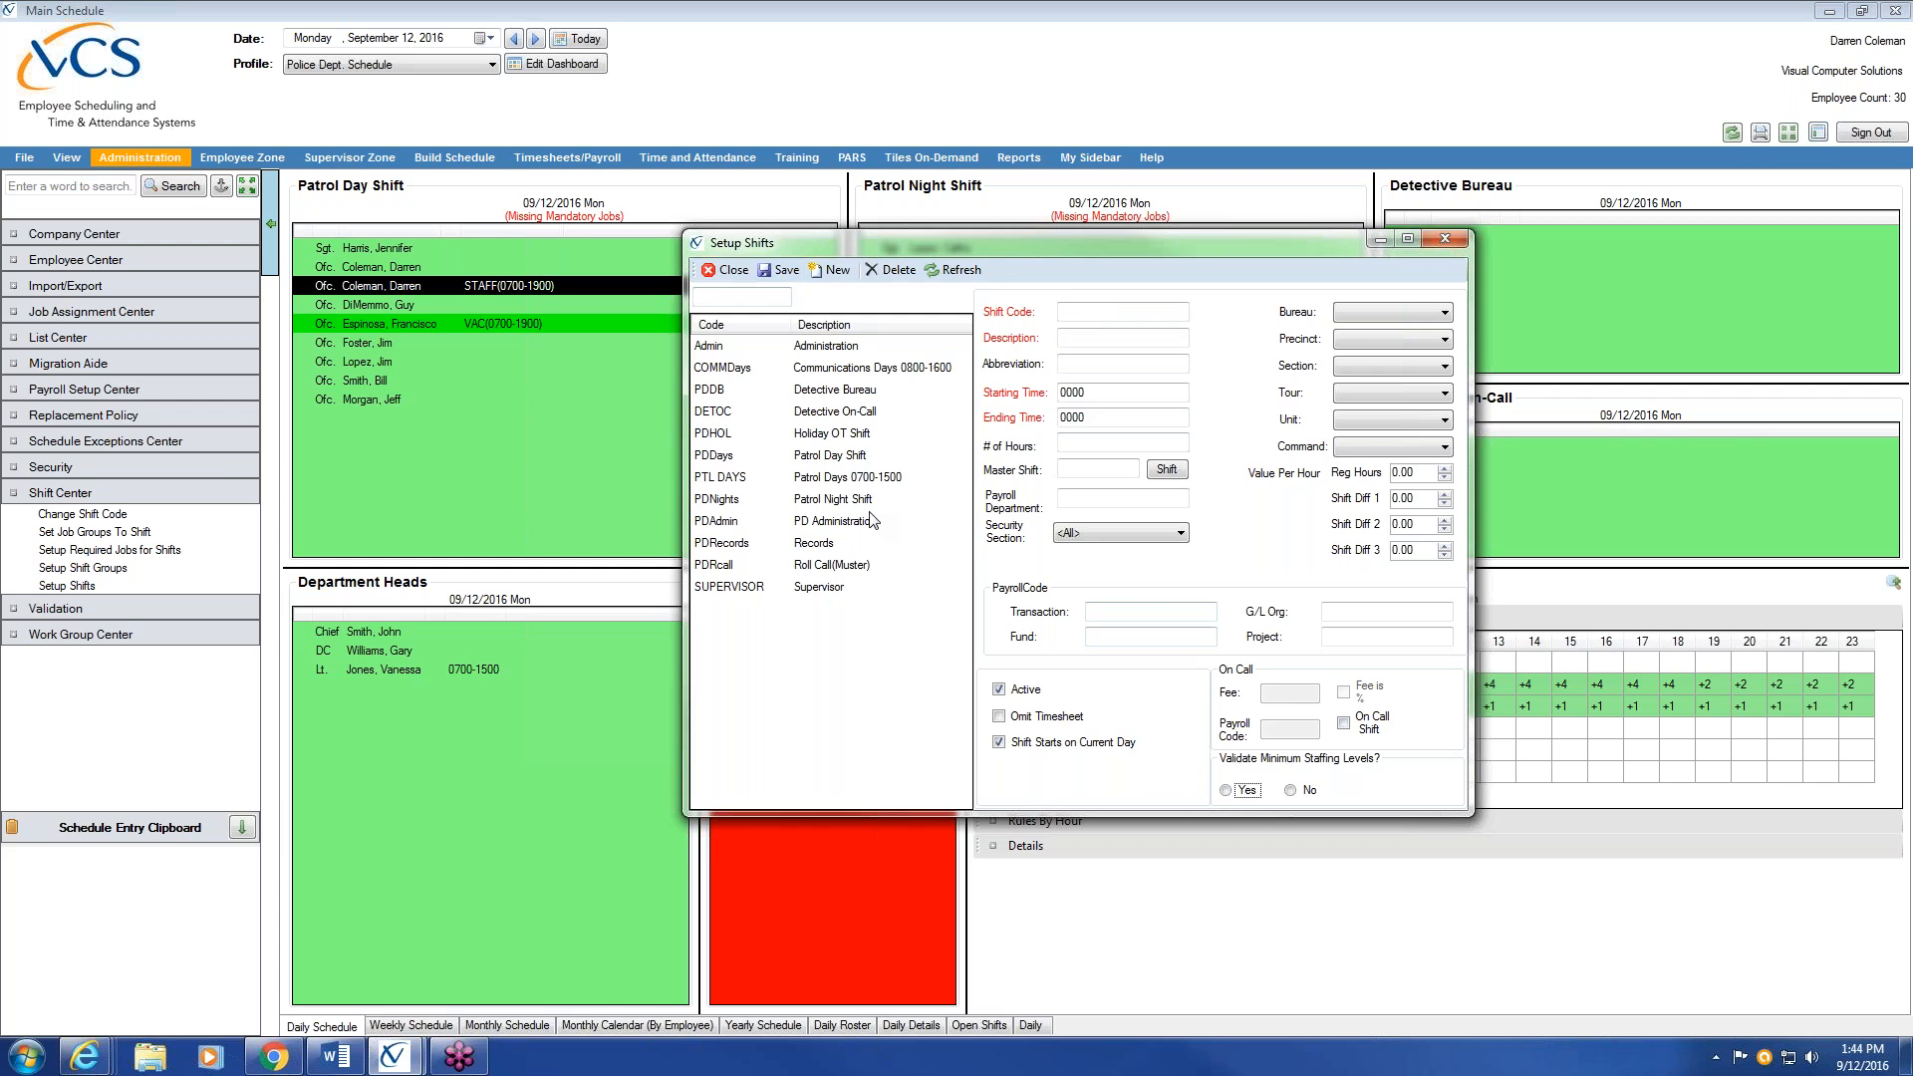
pyautogui.click(829, 480)
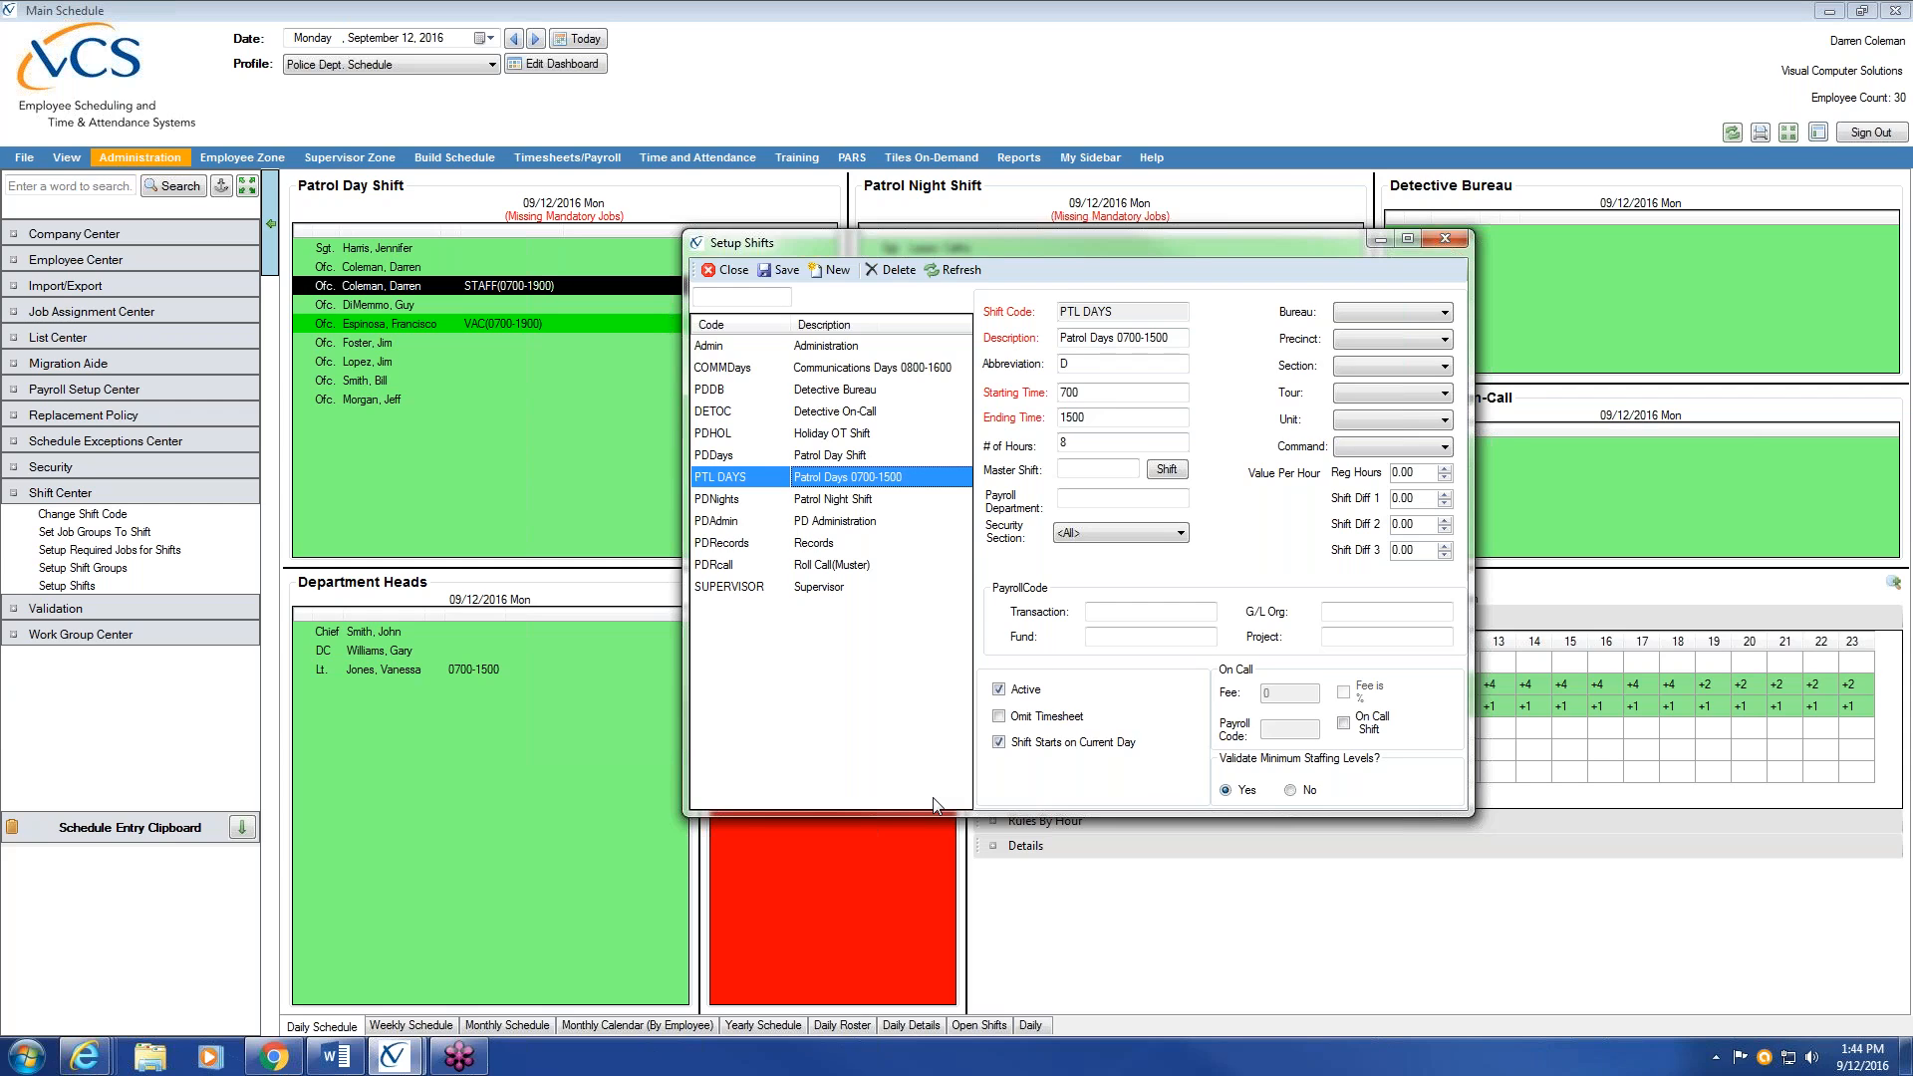
# Start a new shift with code PTL EVE, description Patrol Evening and abbreviation E
pyautogui.click(837, 270)
pyautogui.click(1122, 312)
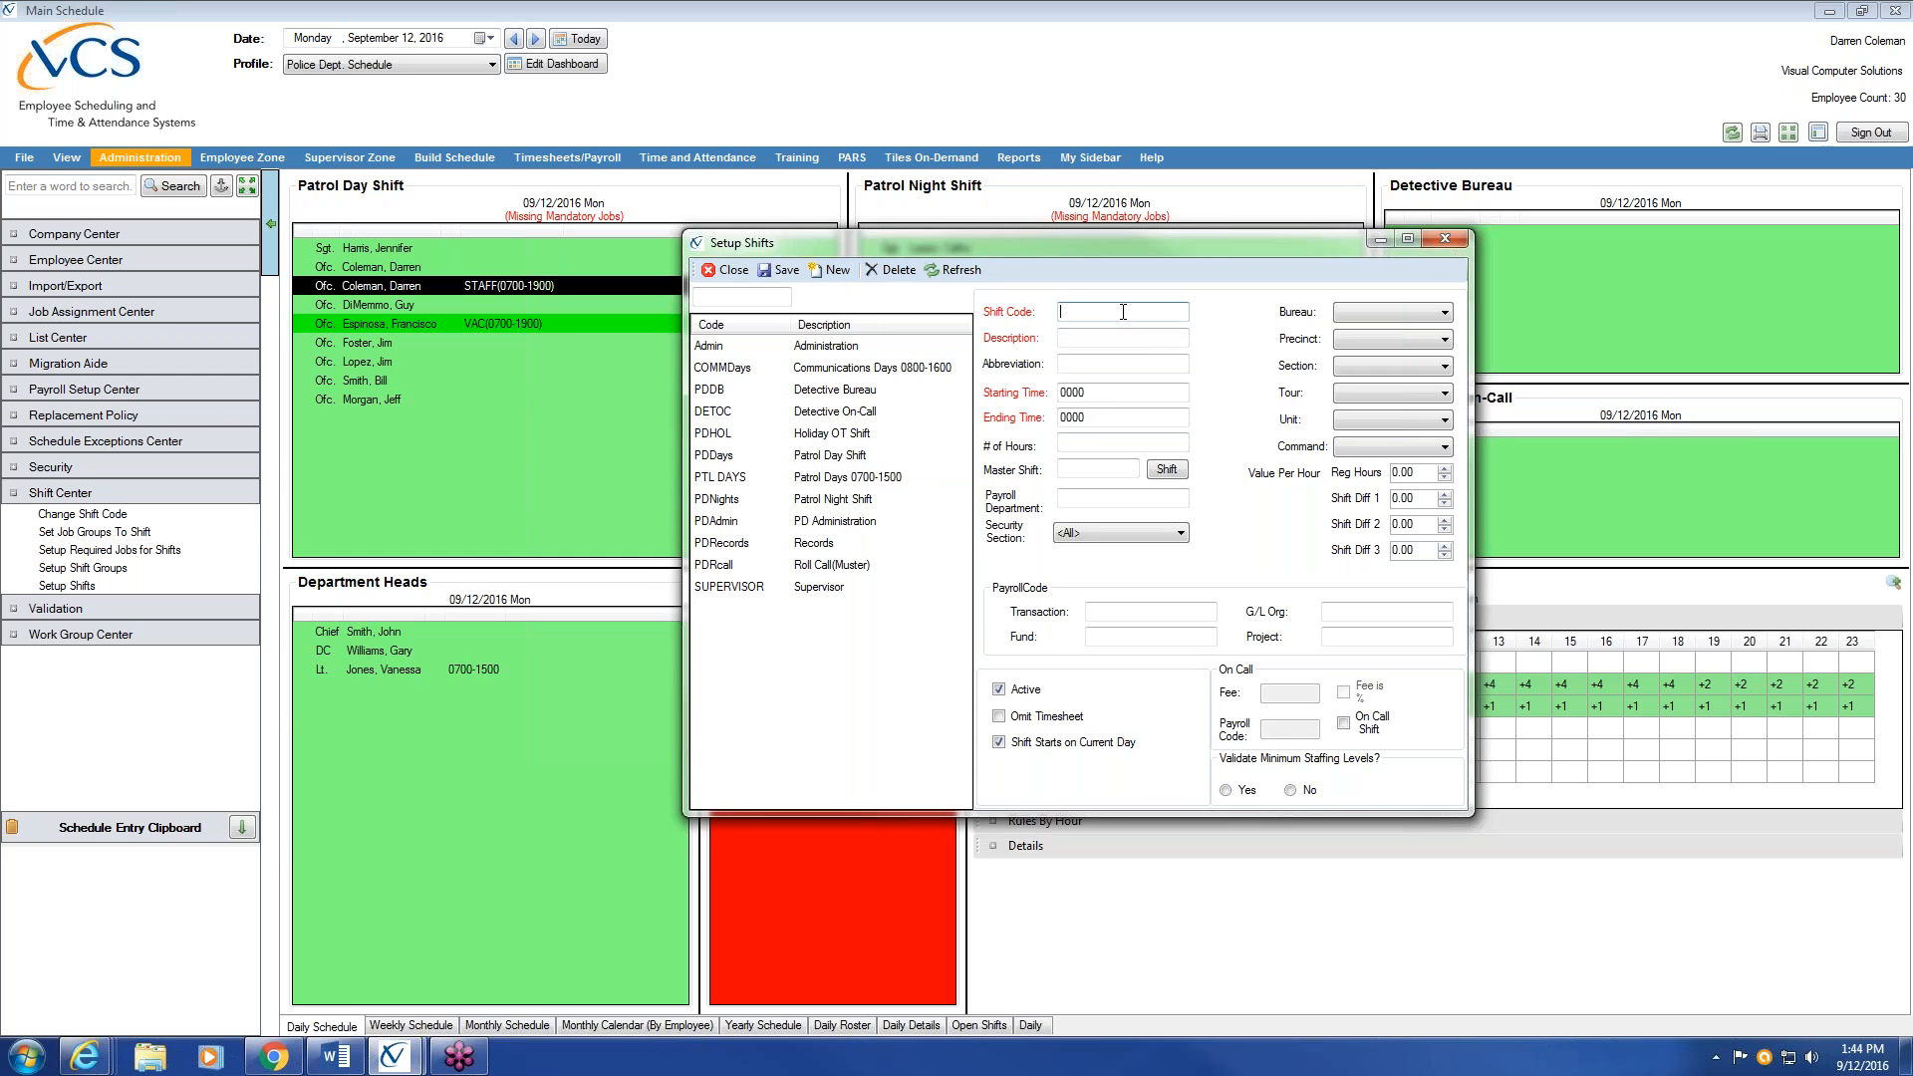
pyautogui.write('PTL EVE')
pyautogui.press('Tab')
pyautogui.write('Patrol Evening')
pyautogui.press('Tab')
pyautogui.write('E')
# Set the PTL EVE shift's starting time to 2300 and ending time to 0700
pyautogui.press('Tab')
pyautogui.write('0')
pyautogui.press('BackSpace')
pyautogui.write('2300')
pyautogui.click(1115, 414)
pyautogui.press('BackSpace')
pyautogui.press('BackSpace')
pyautogui.press('BackSpace')
pyautogui.press('BackSpace')
pyautogui.write('0700')
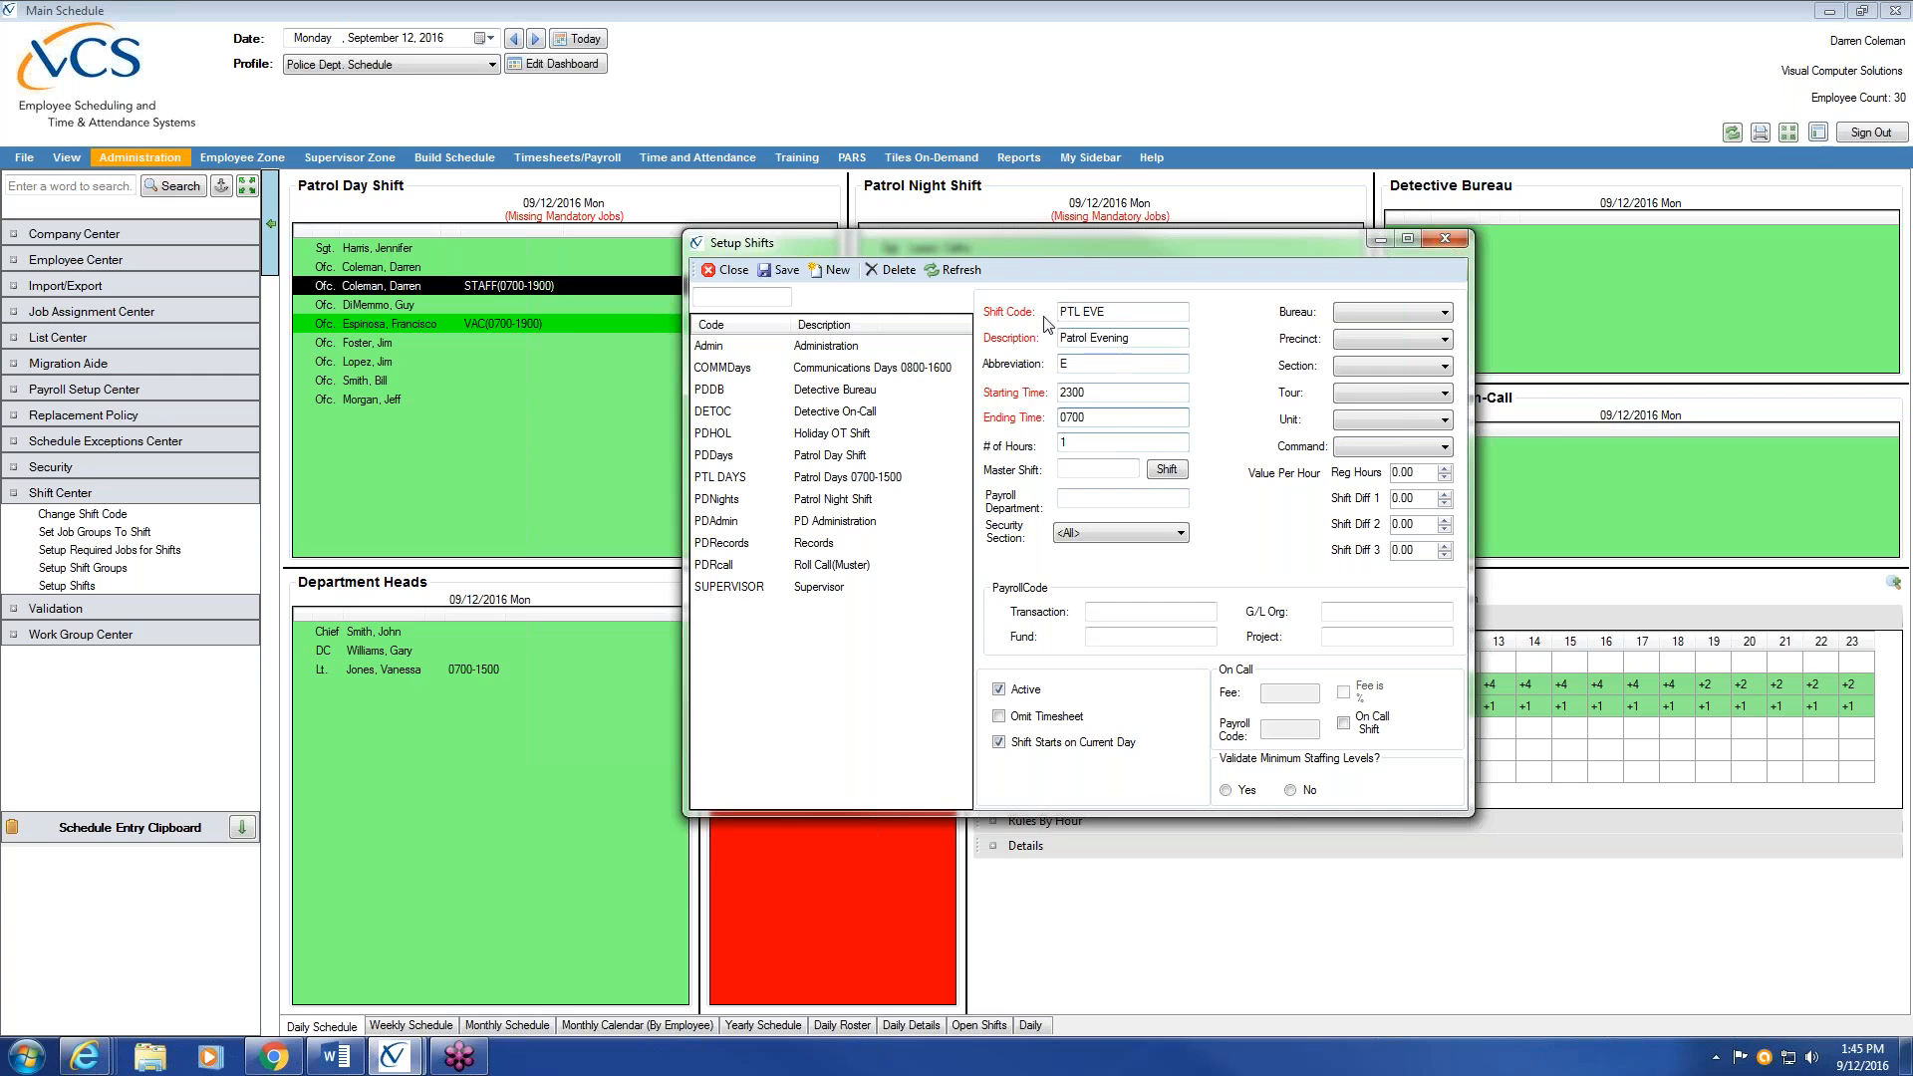
# Turn off starting on the current day for PTL EVE, validate minimum staffing levels, and save the shift
pyautogui.click(999, 749)
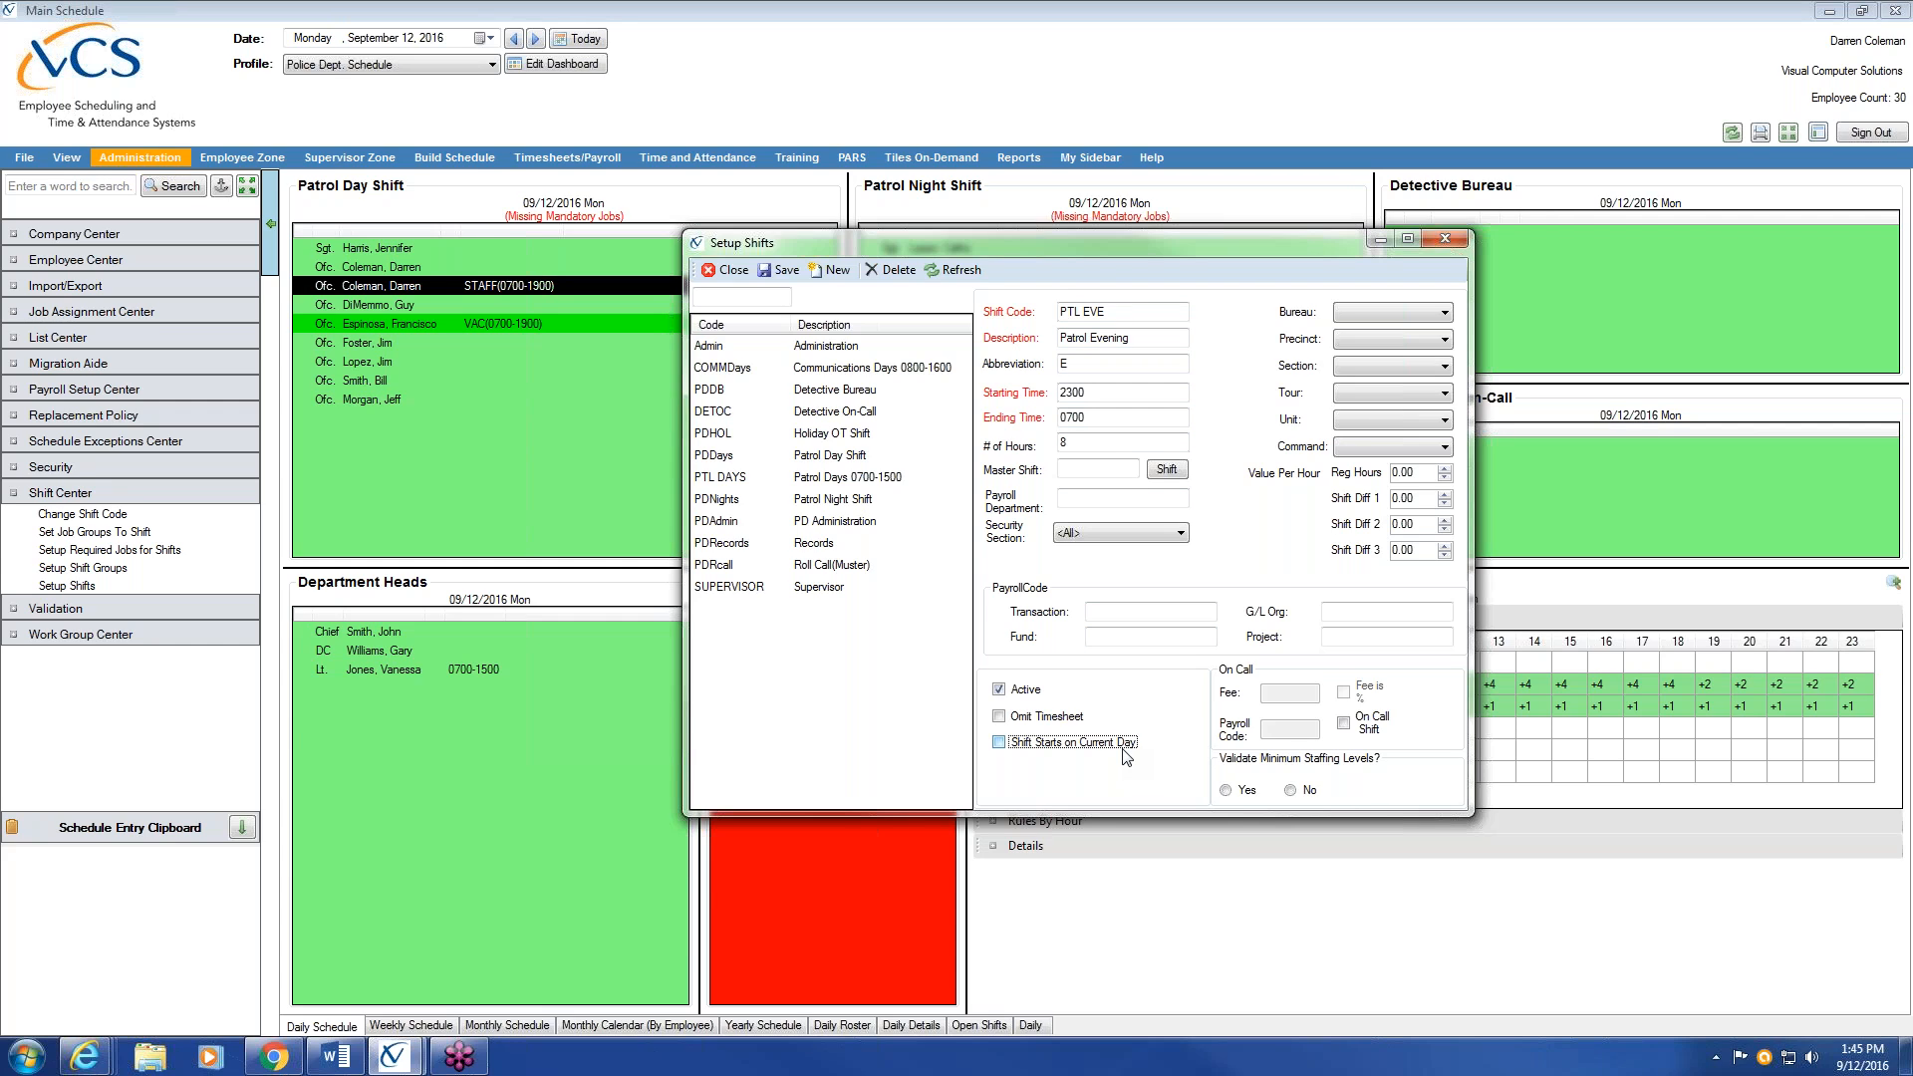
pyautogui.click(1226, 791)
pyautogui.click(784, 271)
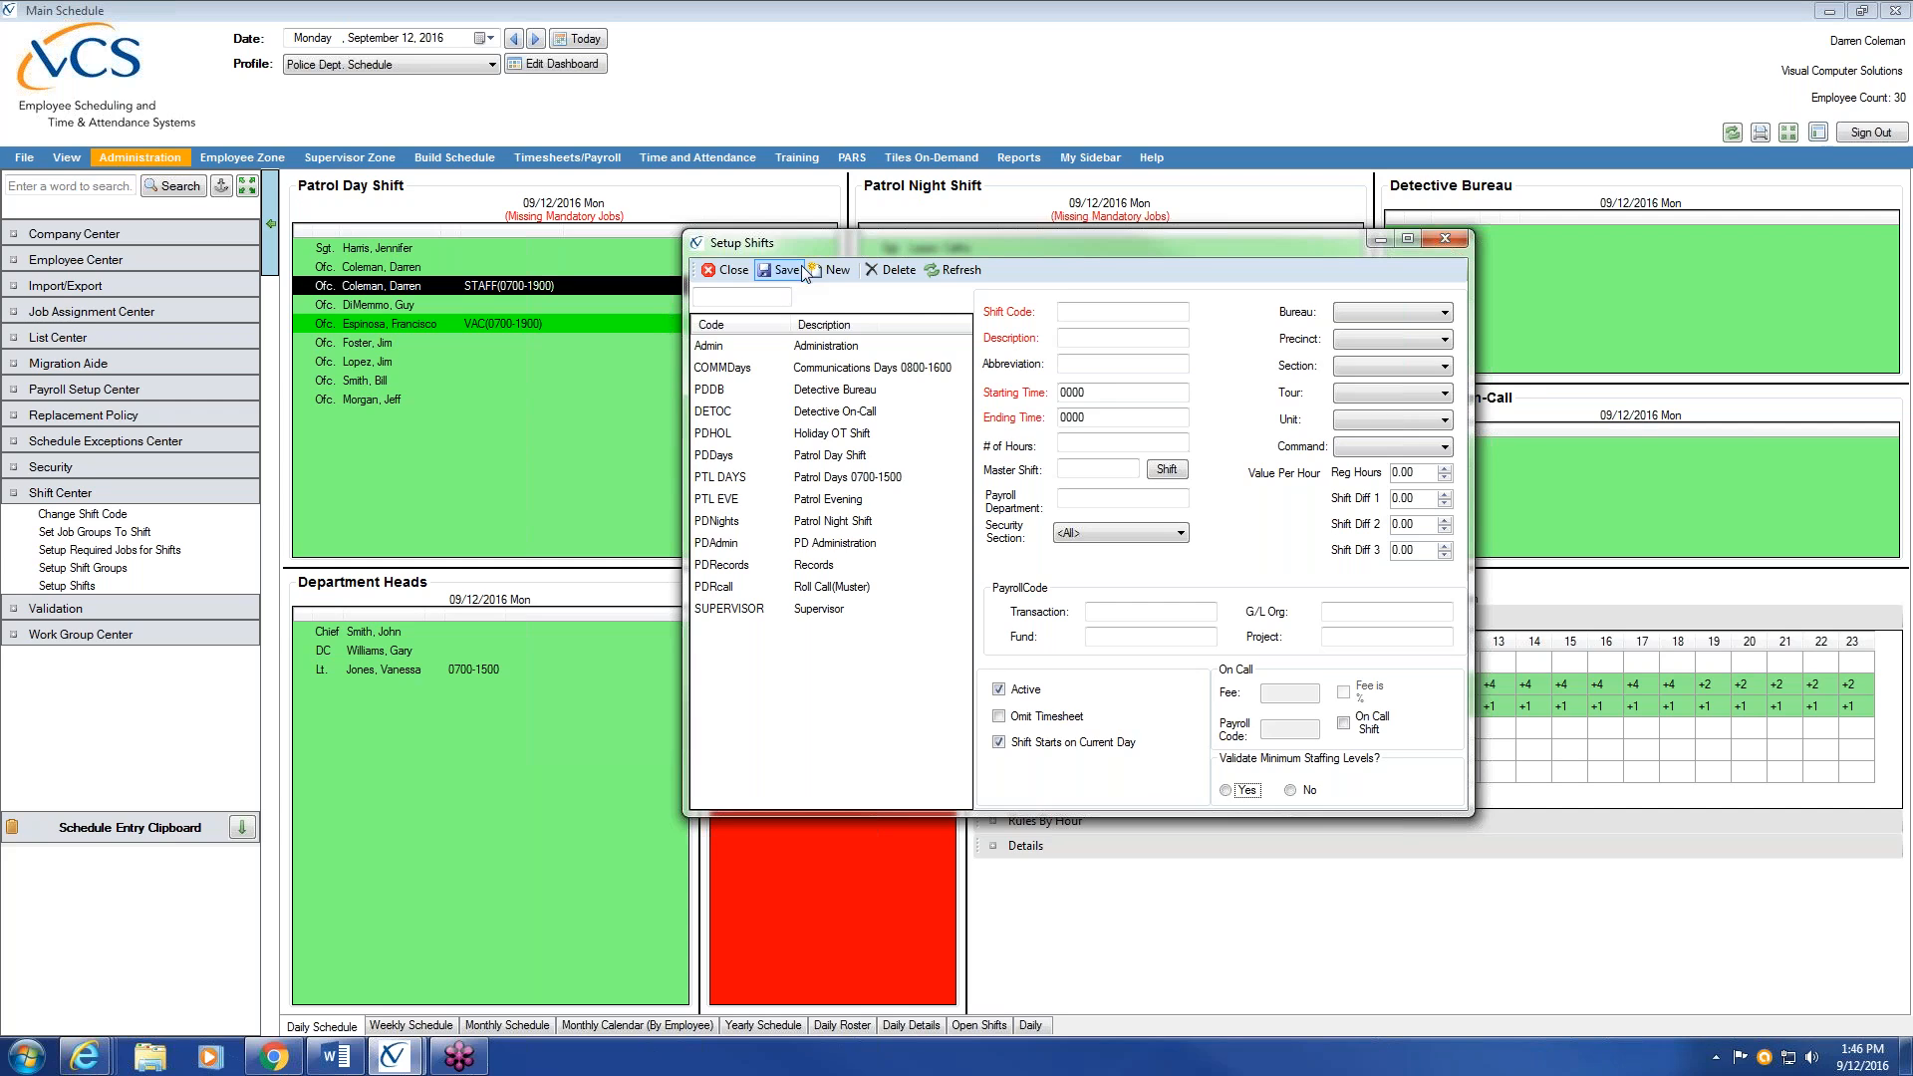
# Create and save a shift with code TRAINING, description Training, abbreviation T and the default 0000 start and end times
pyautogui.click(1075, 312)
pyautogui.write('TRAINING')
pyautogui.press('Tab')
pyautogui.write('Training')
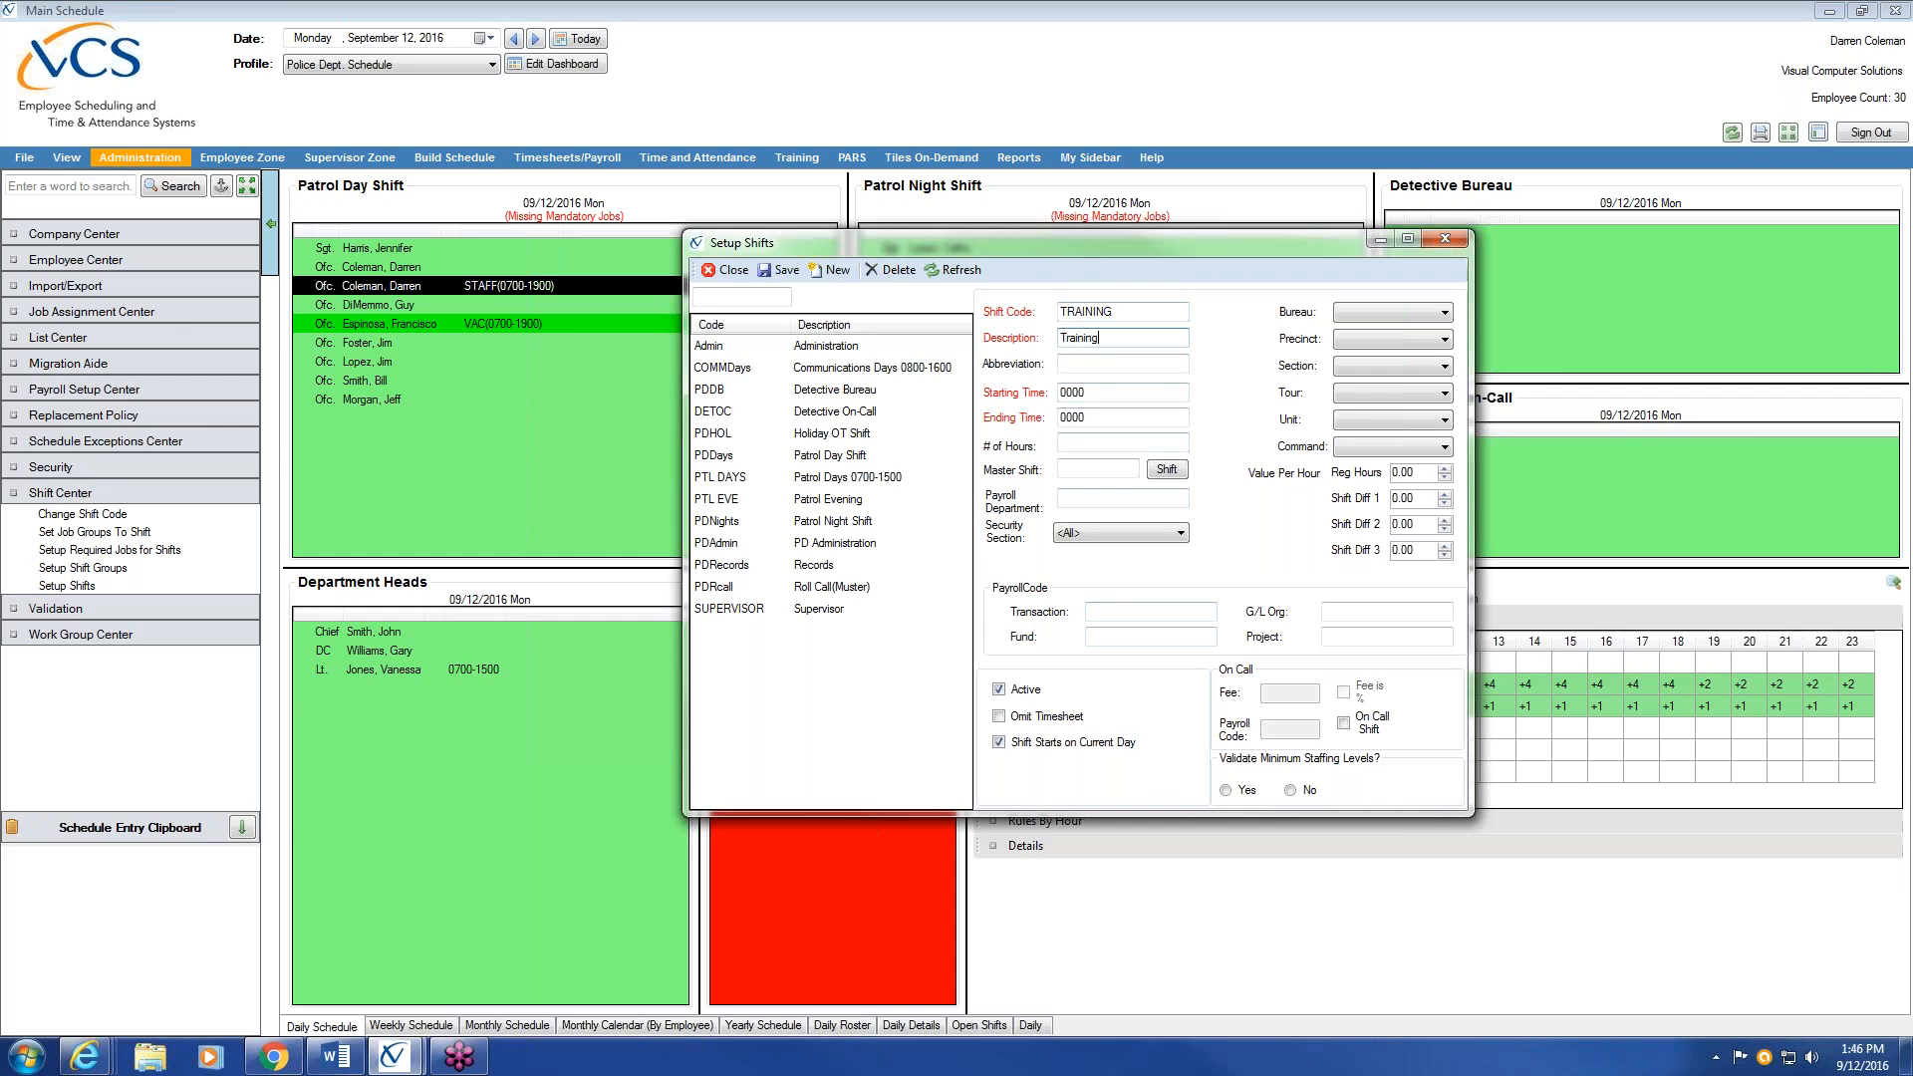
pyautogui.click(1098, 362)
pyautogui.click(1098, 393)
pyautogui.click(1097, 421)
pyautogui.click(783, 269)
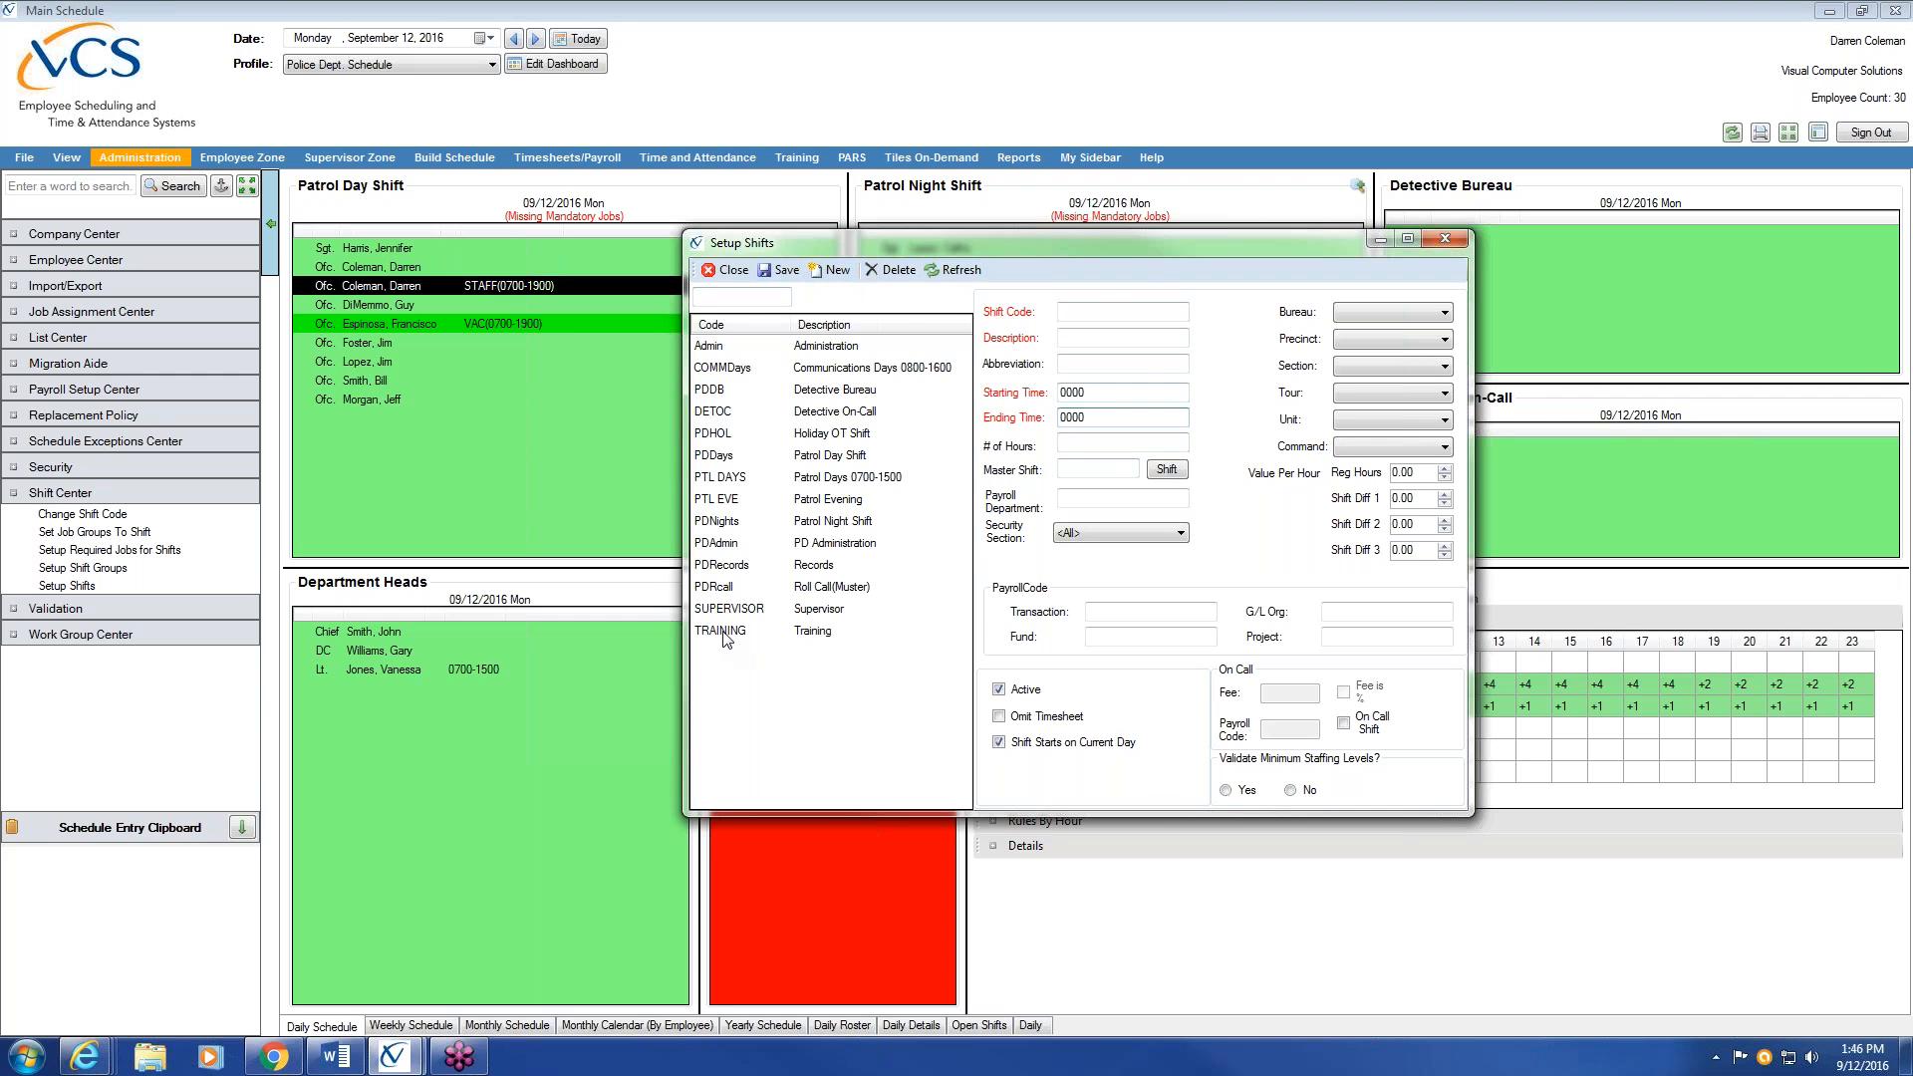
# Review the saved TRAINING shift's details and close the shift setup
pyautogui.click(724, 638)
pyautogui.moveTo(870, 242); pyautogui.dragTo(1237, 182)
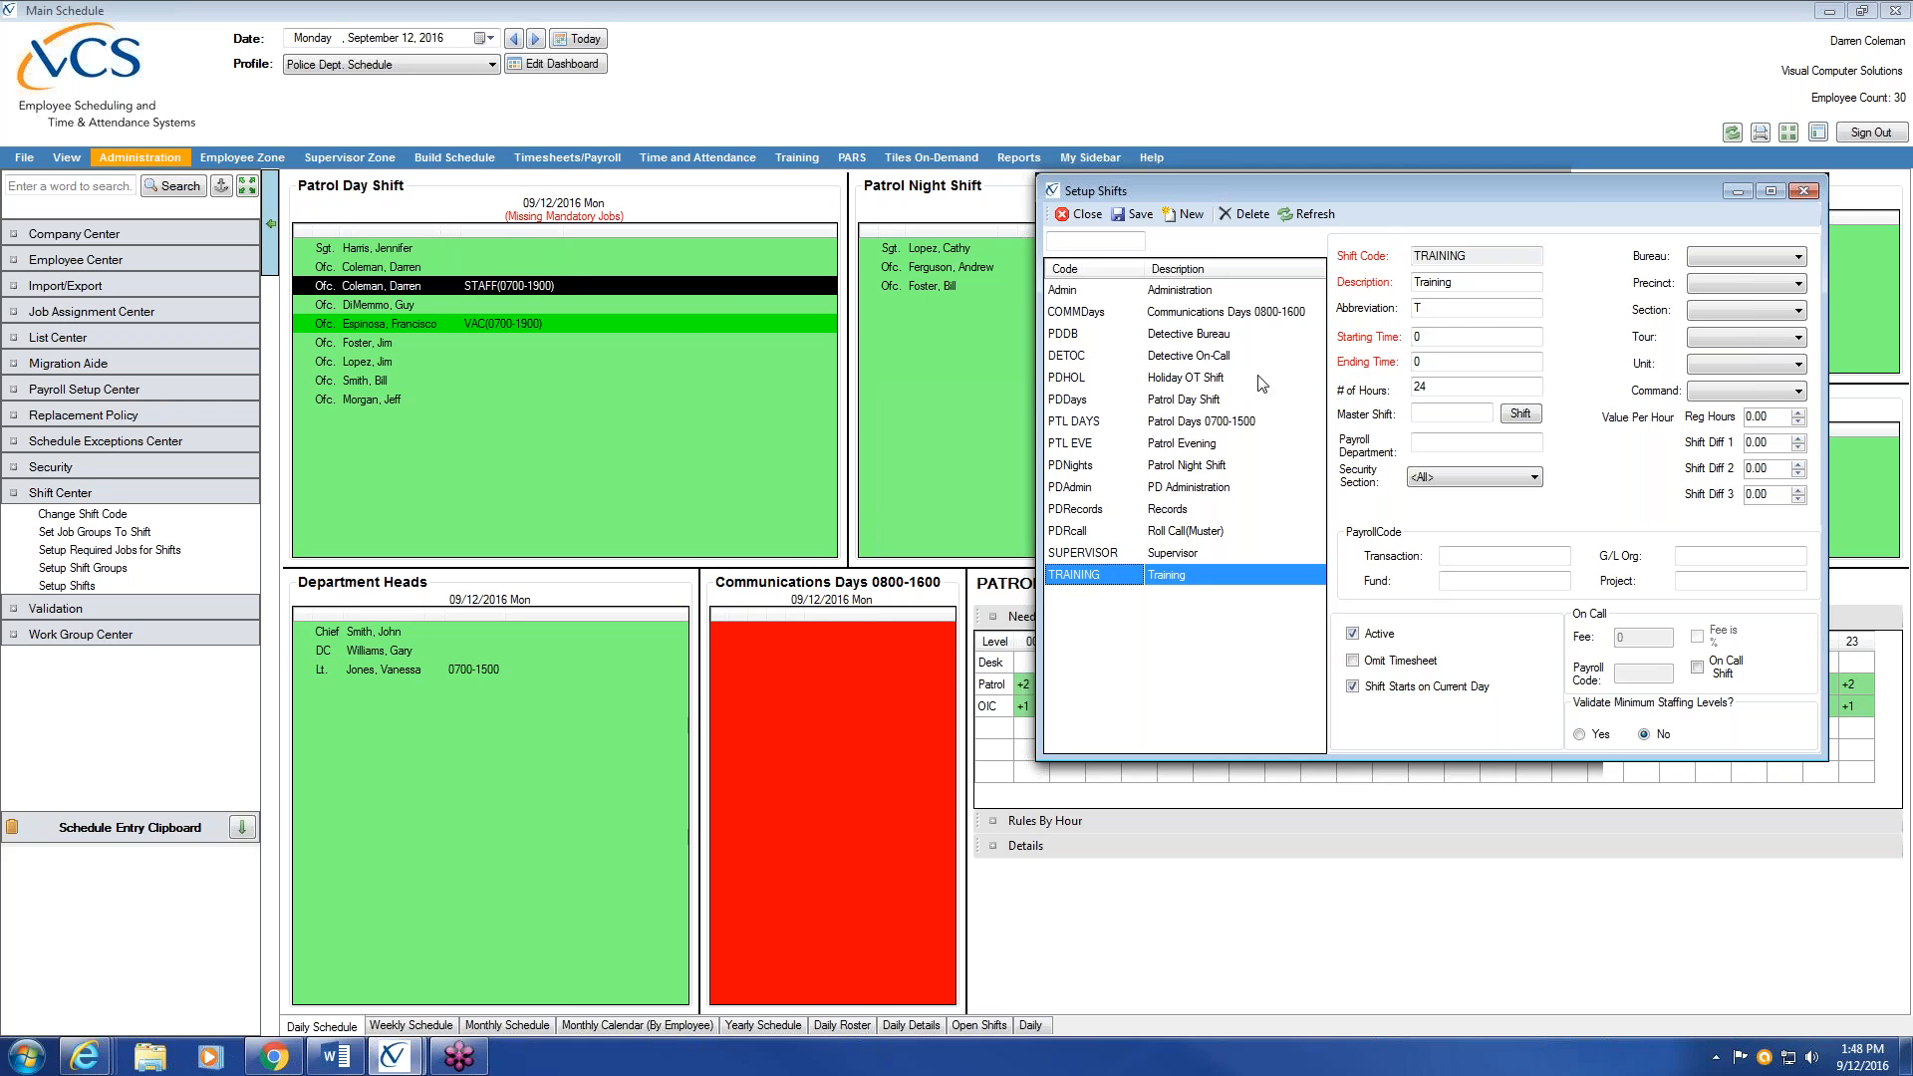
pyautogui.moveTo(1383, 185); pyautogui.dragTo(960, 197)
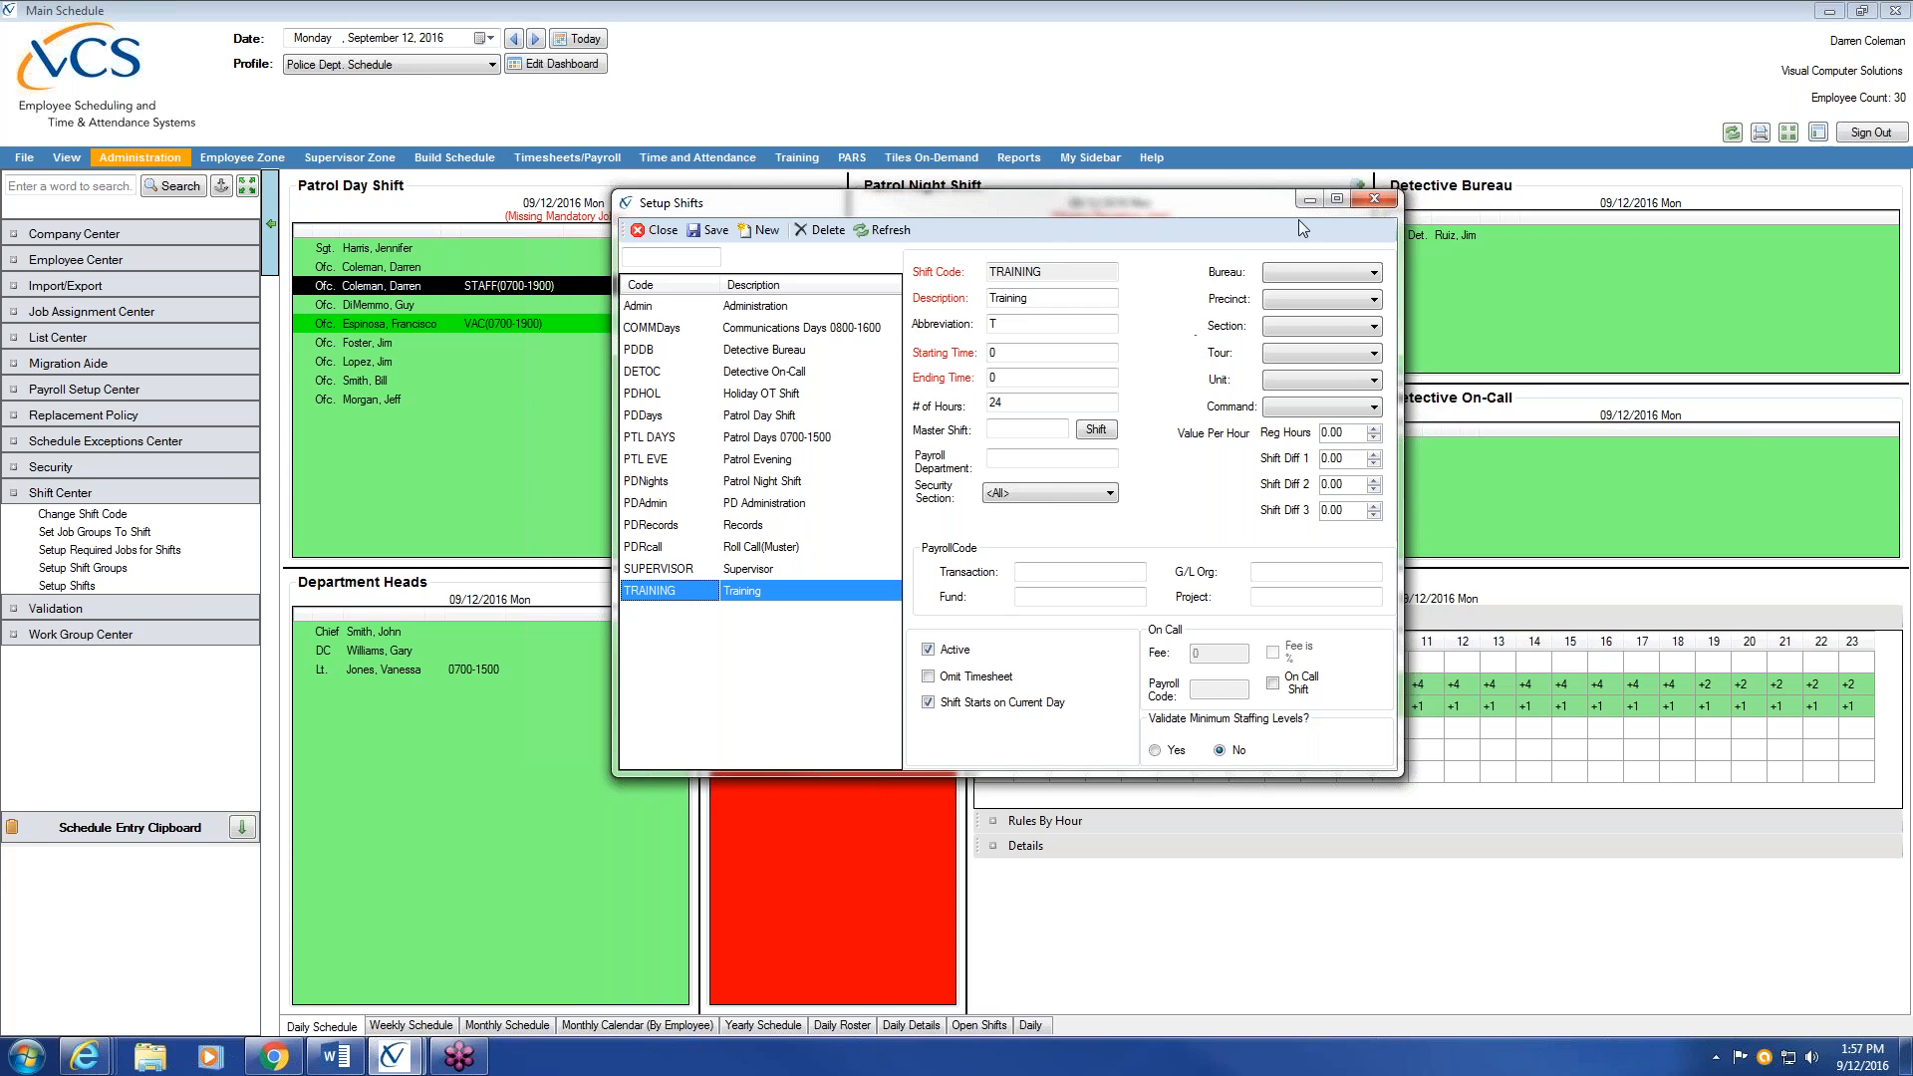
pyautogui.click(1369, 201)
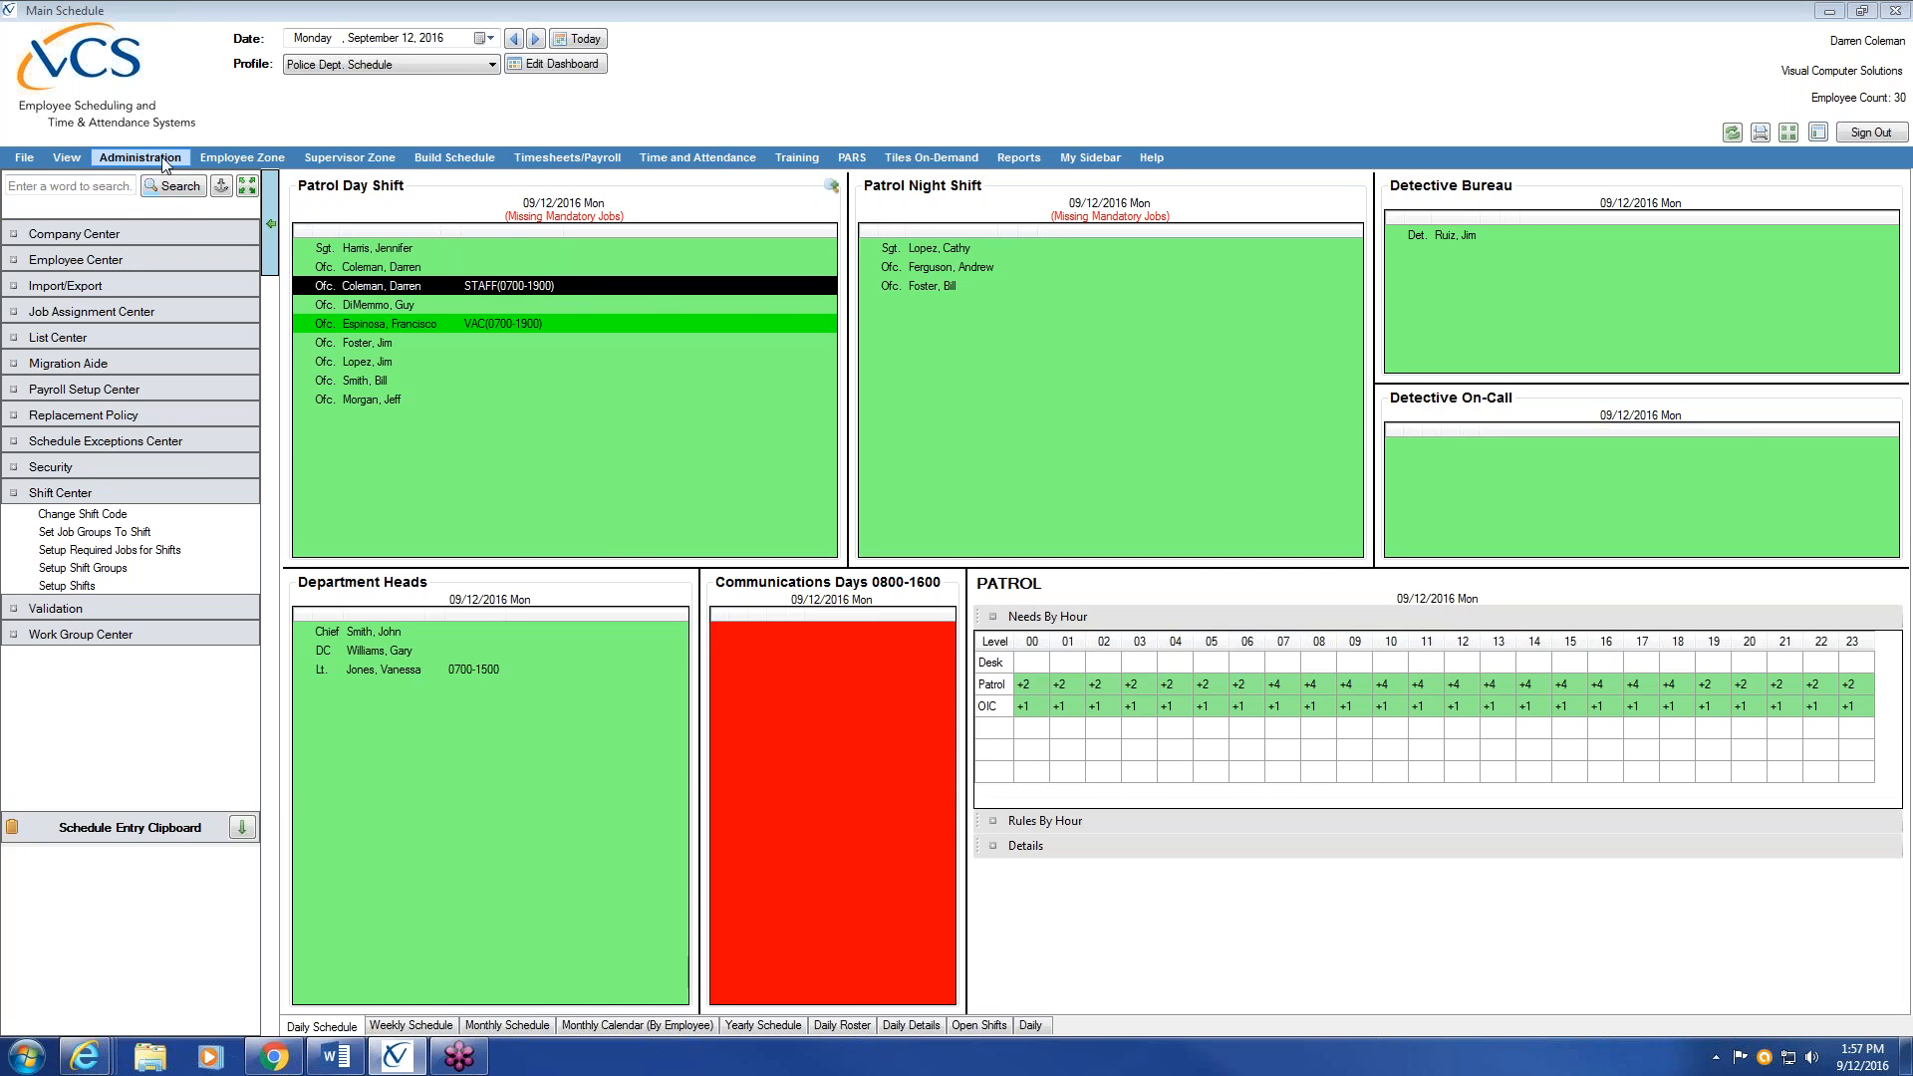
# Open the rotation setup under schedule building and delete the ADM Slot 1 rotation with its template
pyautogui.click(476, 161)
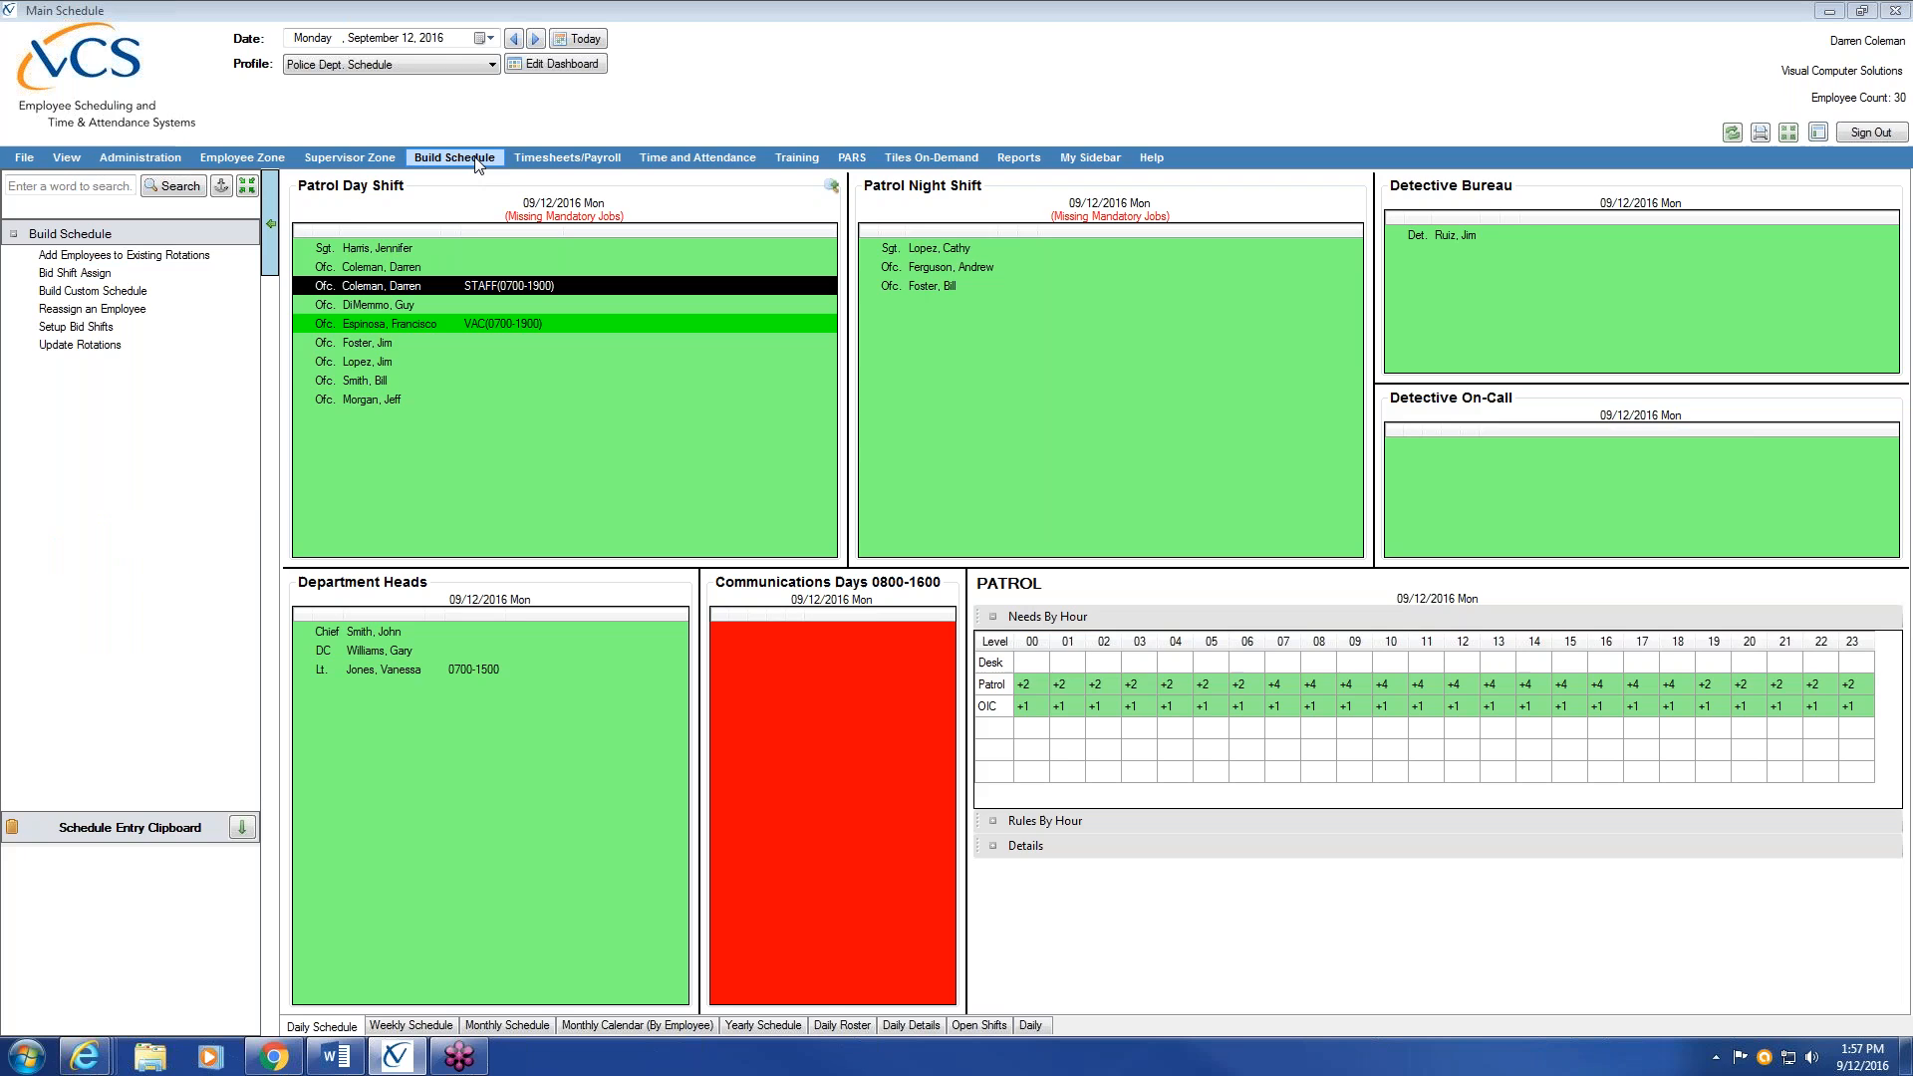
pyautogui.click(477, 159)
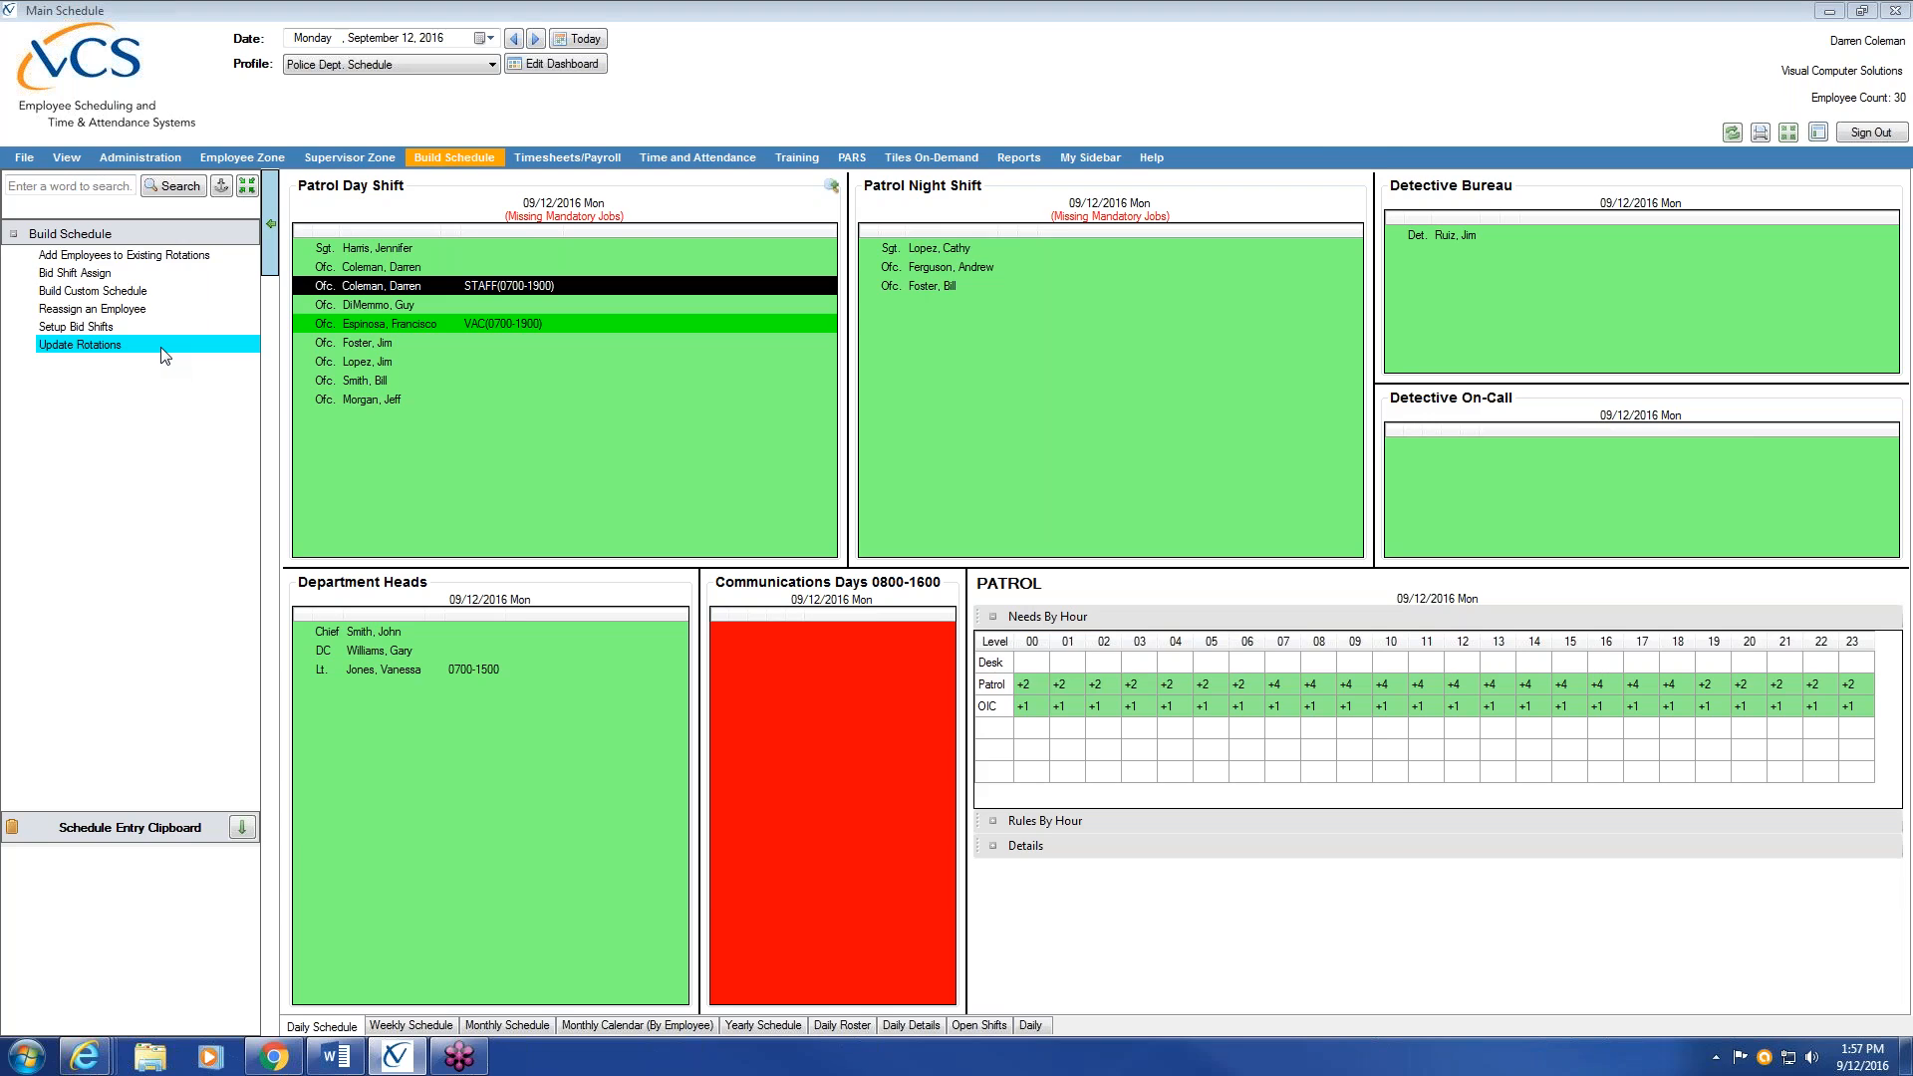
pyautogui.click(162, 347)
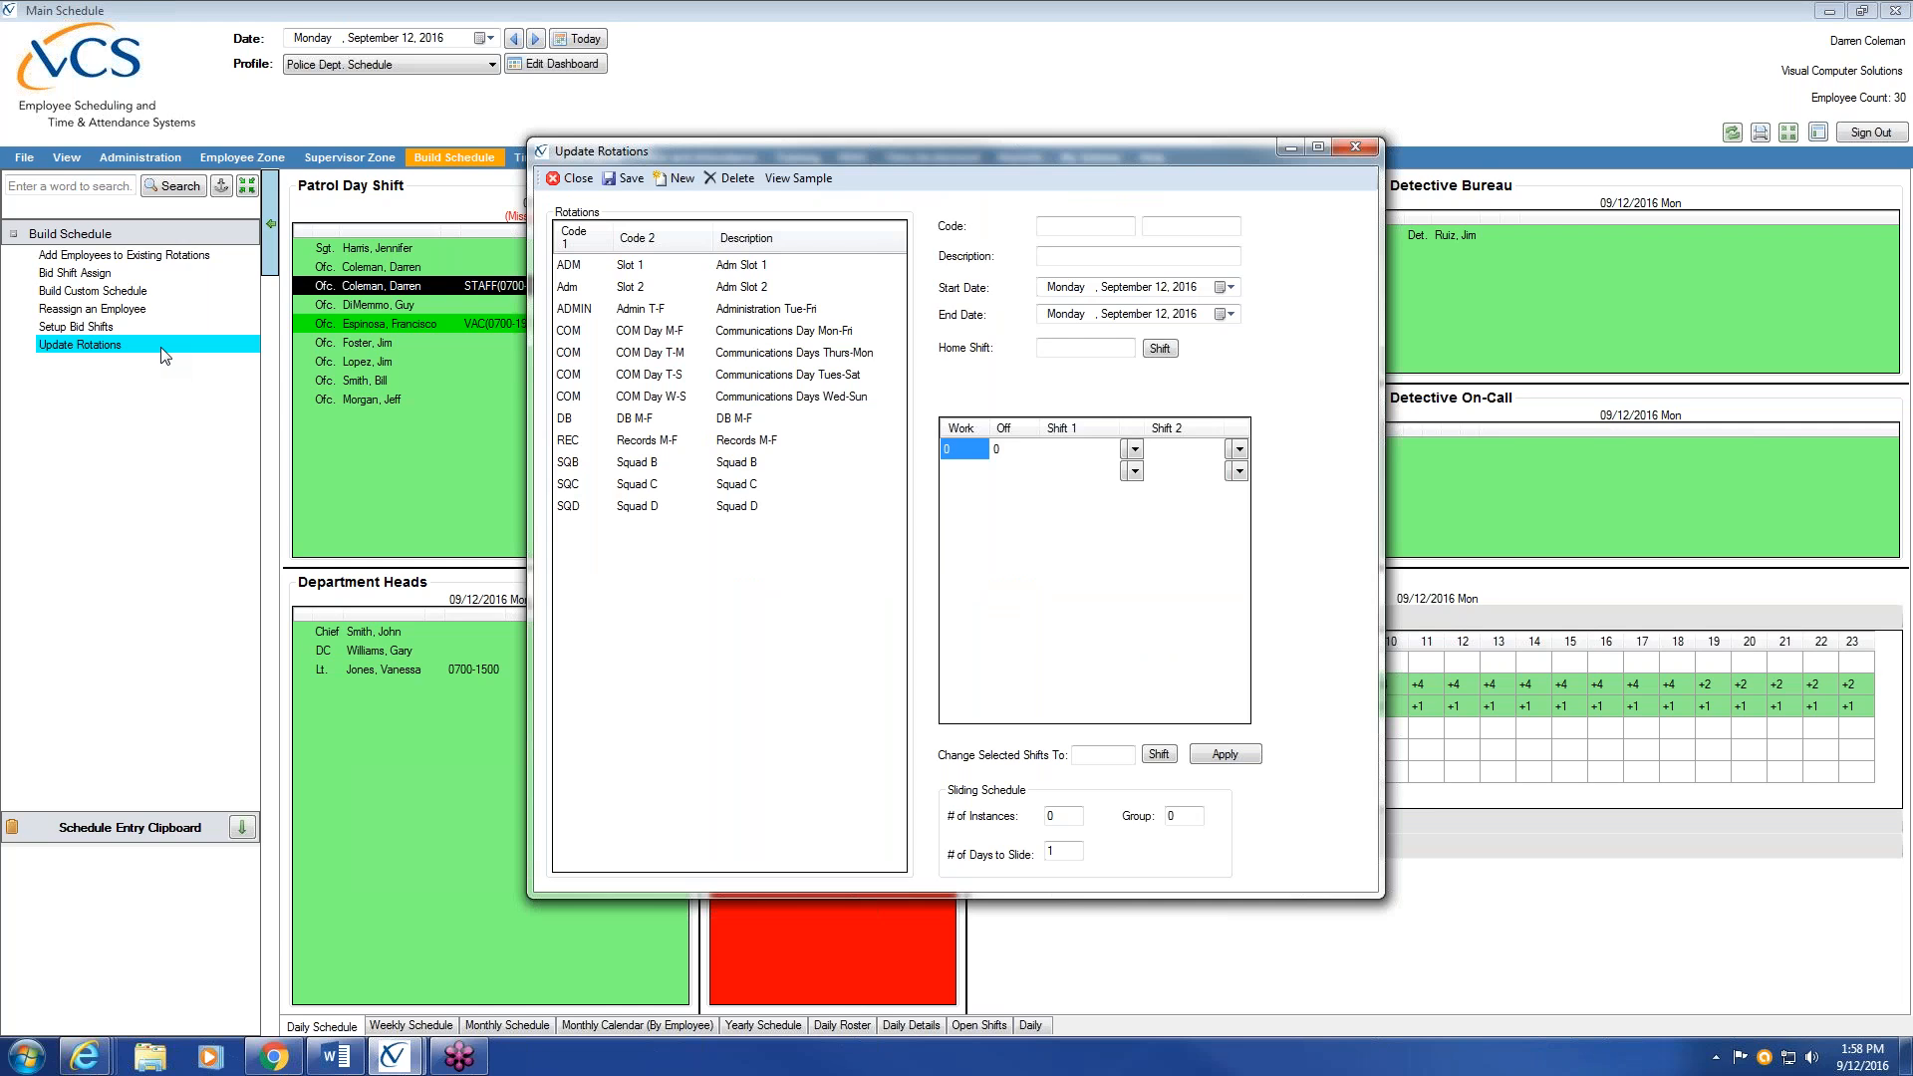
pyautogui.click(740, 267)
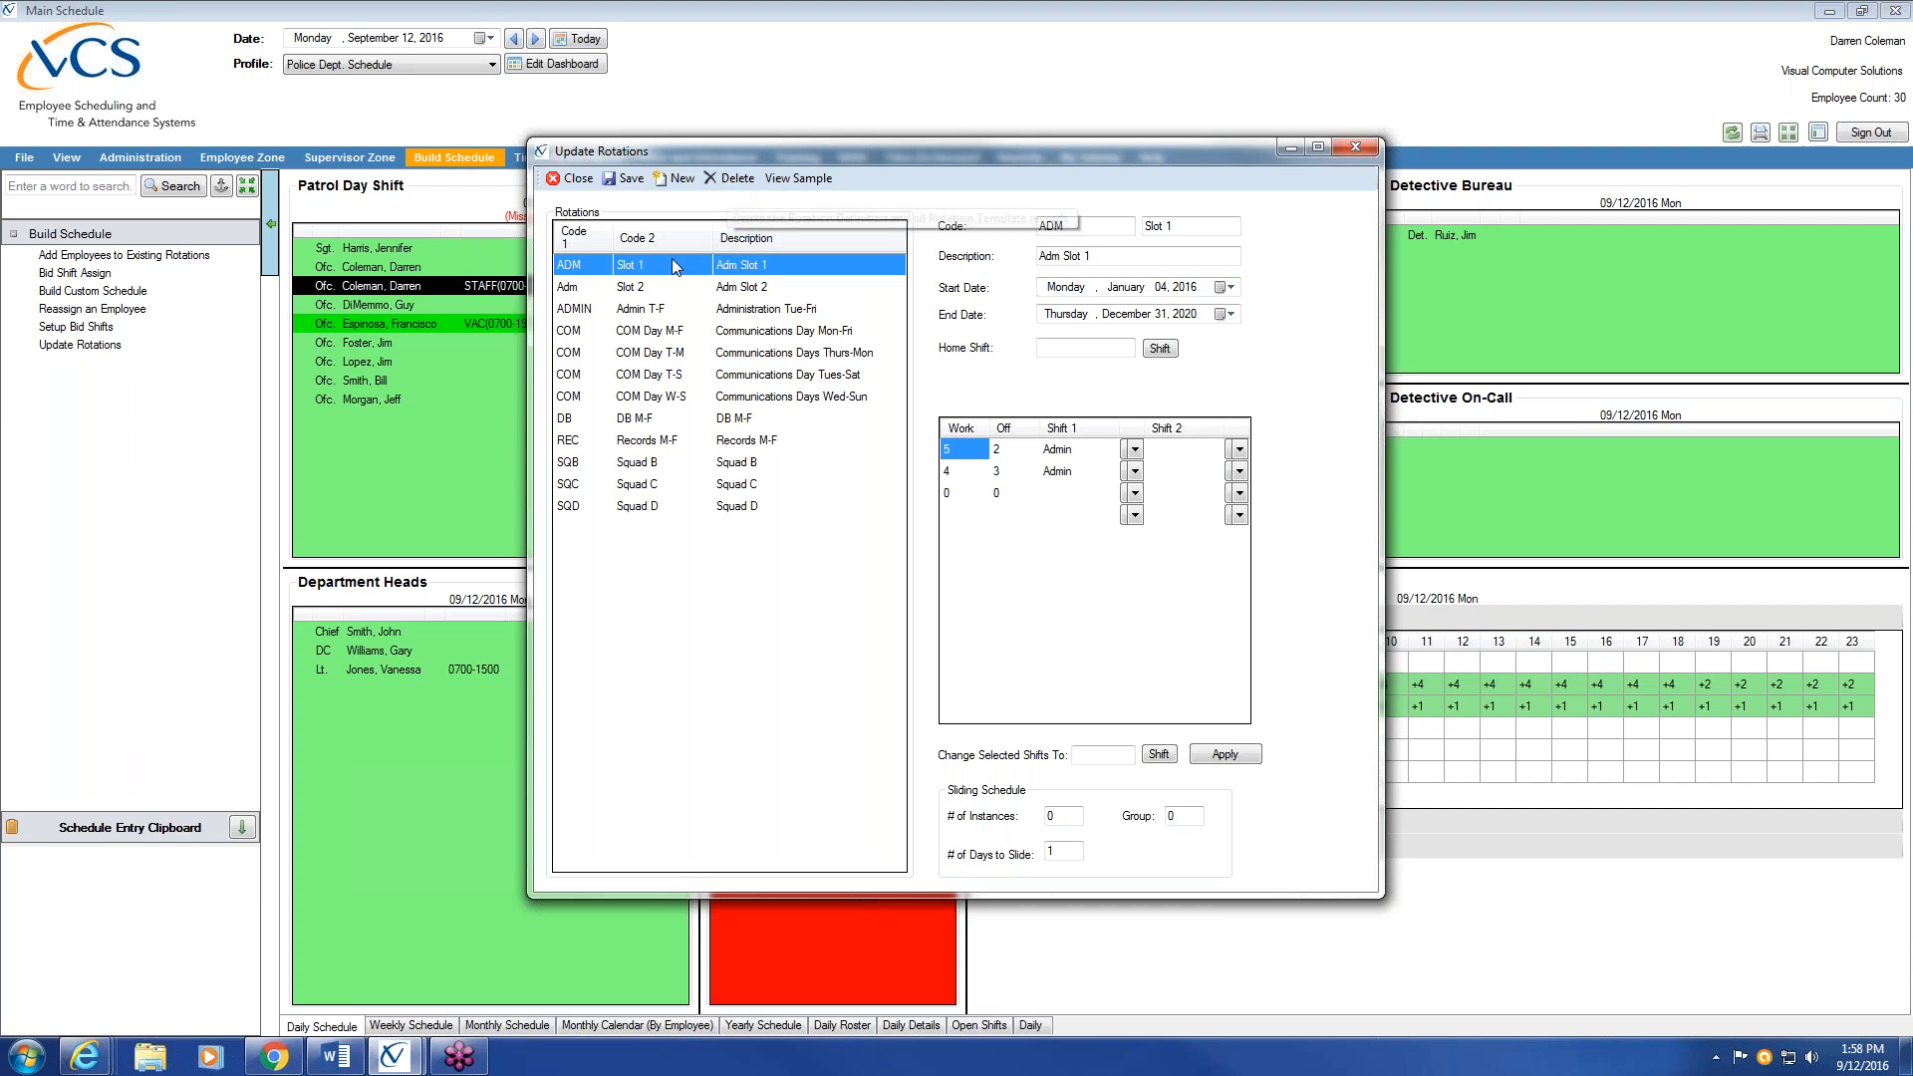
pyautogui.click(735, 179)
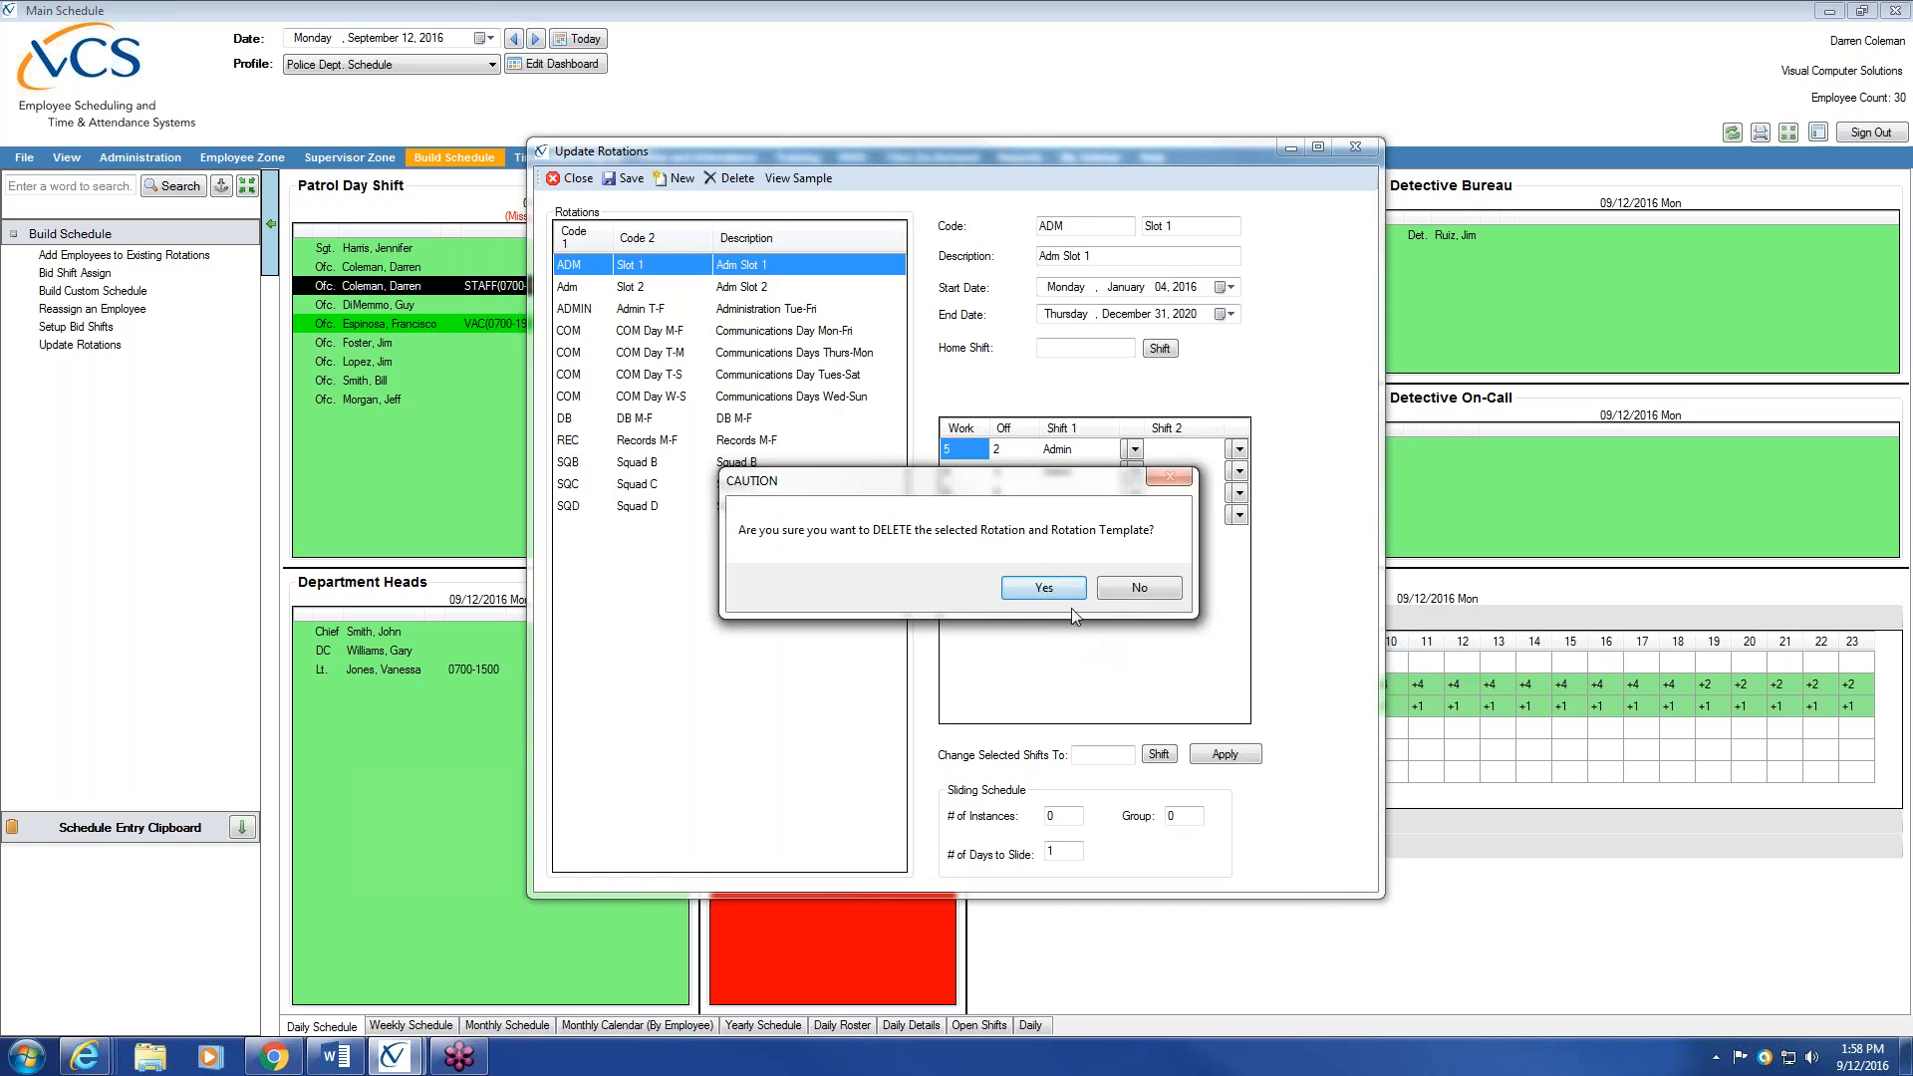
pyautogui.click(1043, 588)
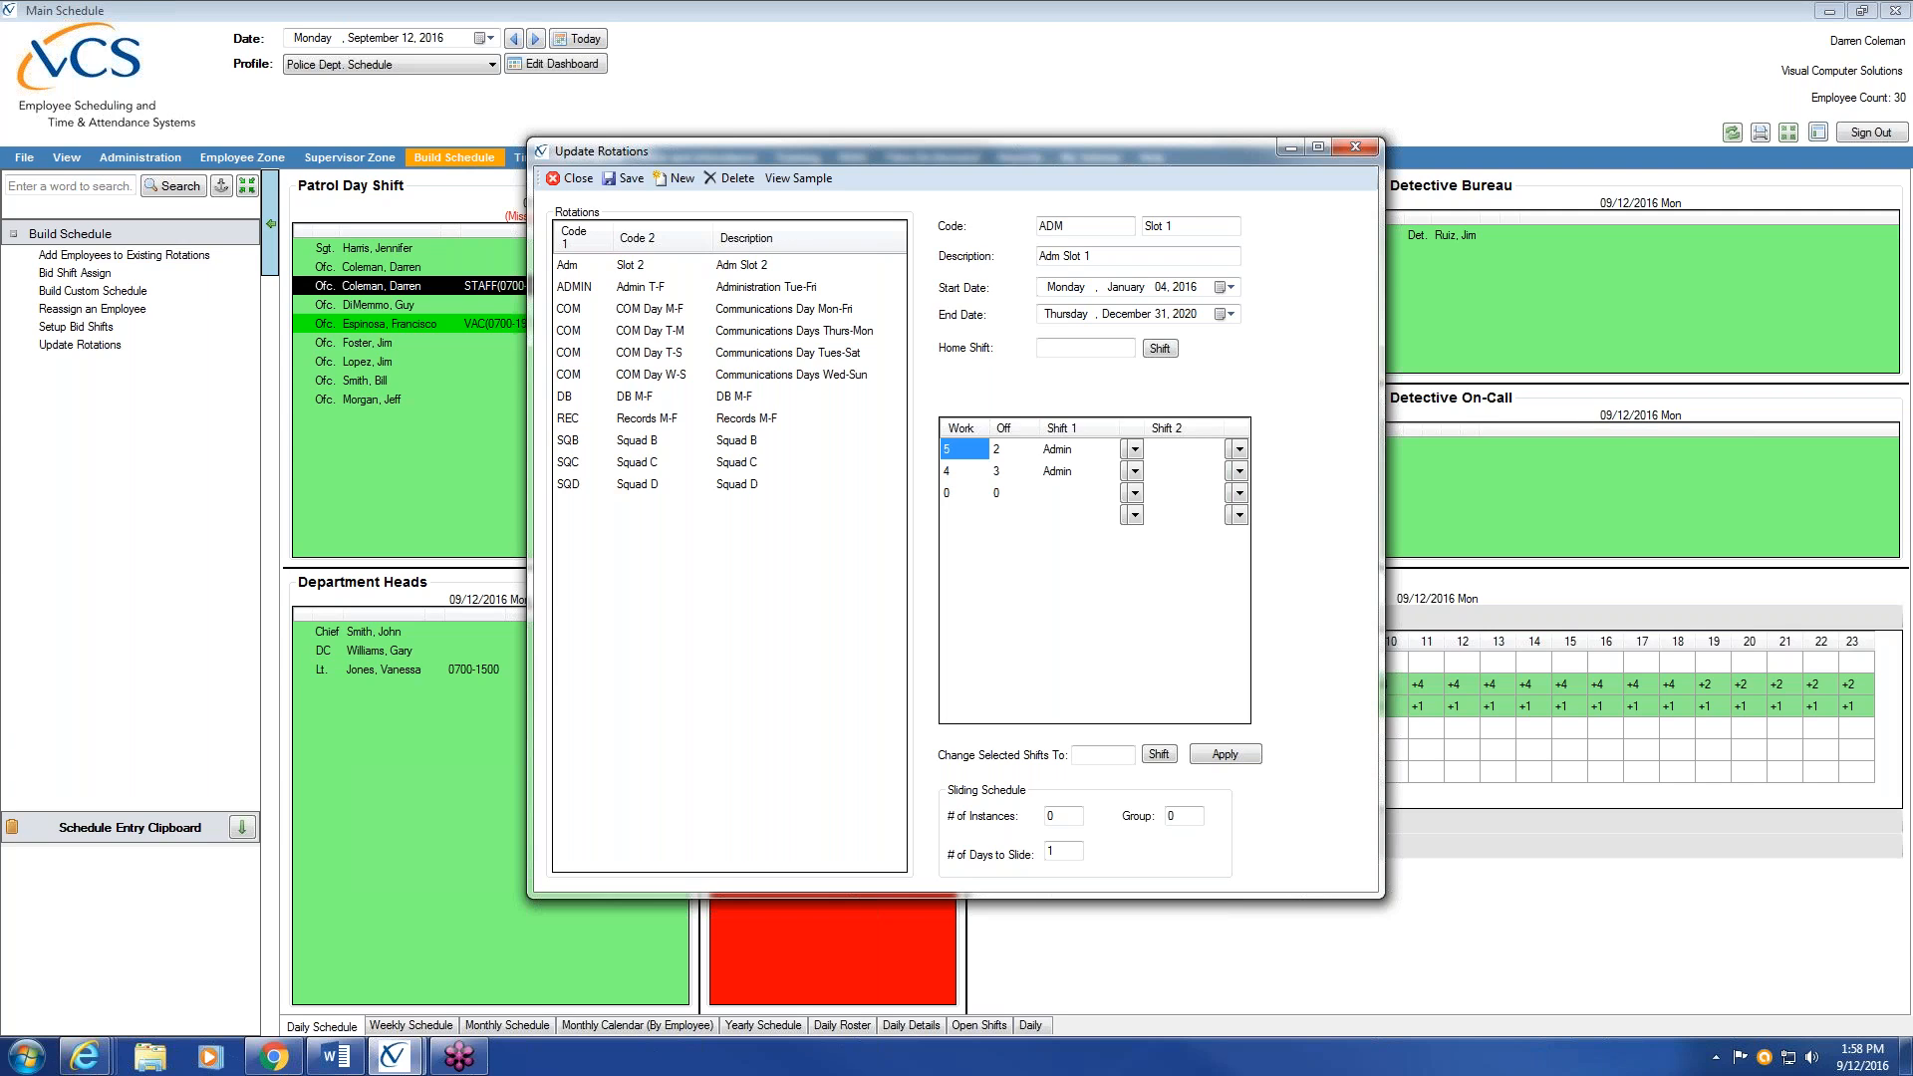
# Start a new rotation with codes Admin and Admin M-F and the description Administration M-F
pyautogui.click(685, 180)
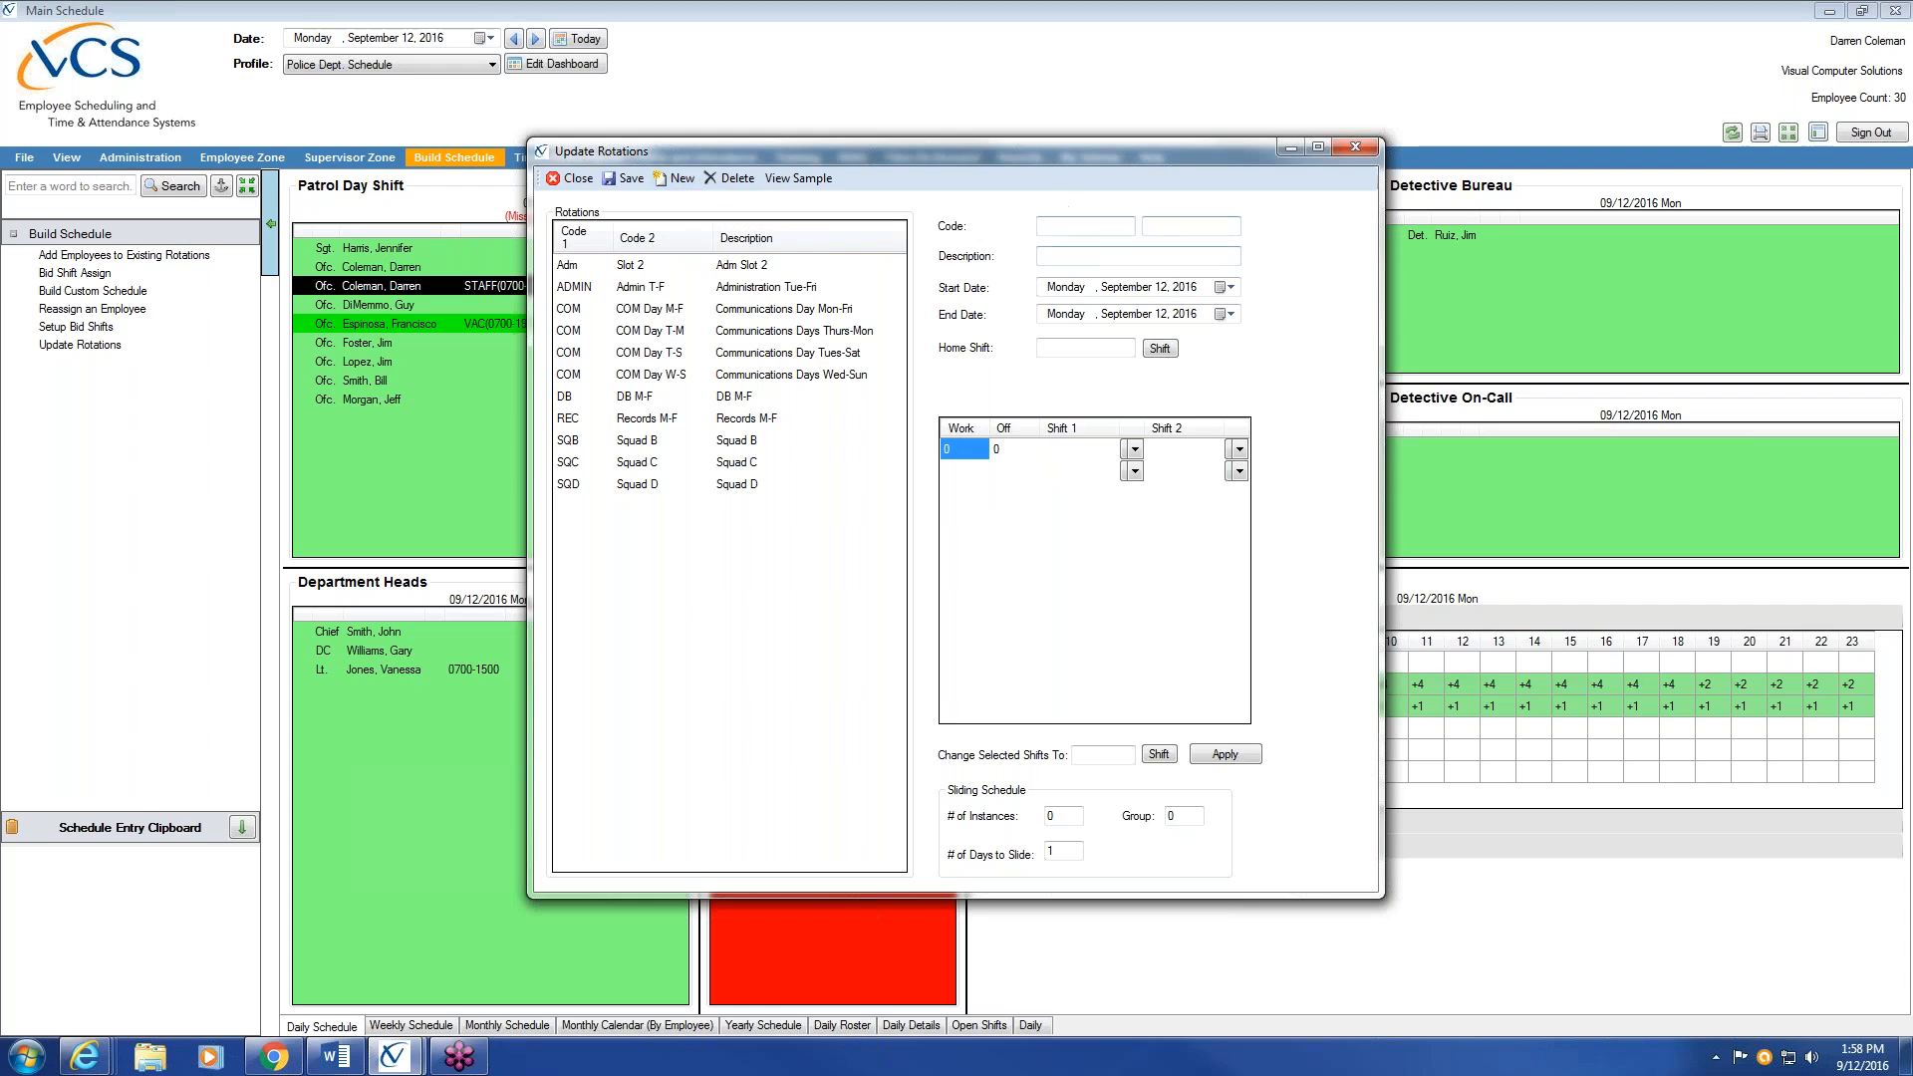
pyautogui.click(1156, 225)
pyautogui.click(1085, 224)
pyautogui.click(1194, 230)
pyautogui.hotkey('shift', 'Tab')
pyautogui.write('Admin')
pyautogui.click(1175, 227)
pyautogui.write('Admin M')
pyautogui.click(1093, 256)
pyautogui.write('Administration M')
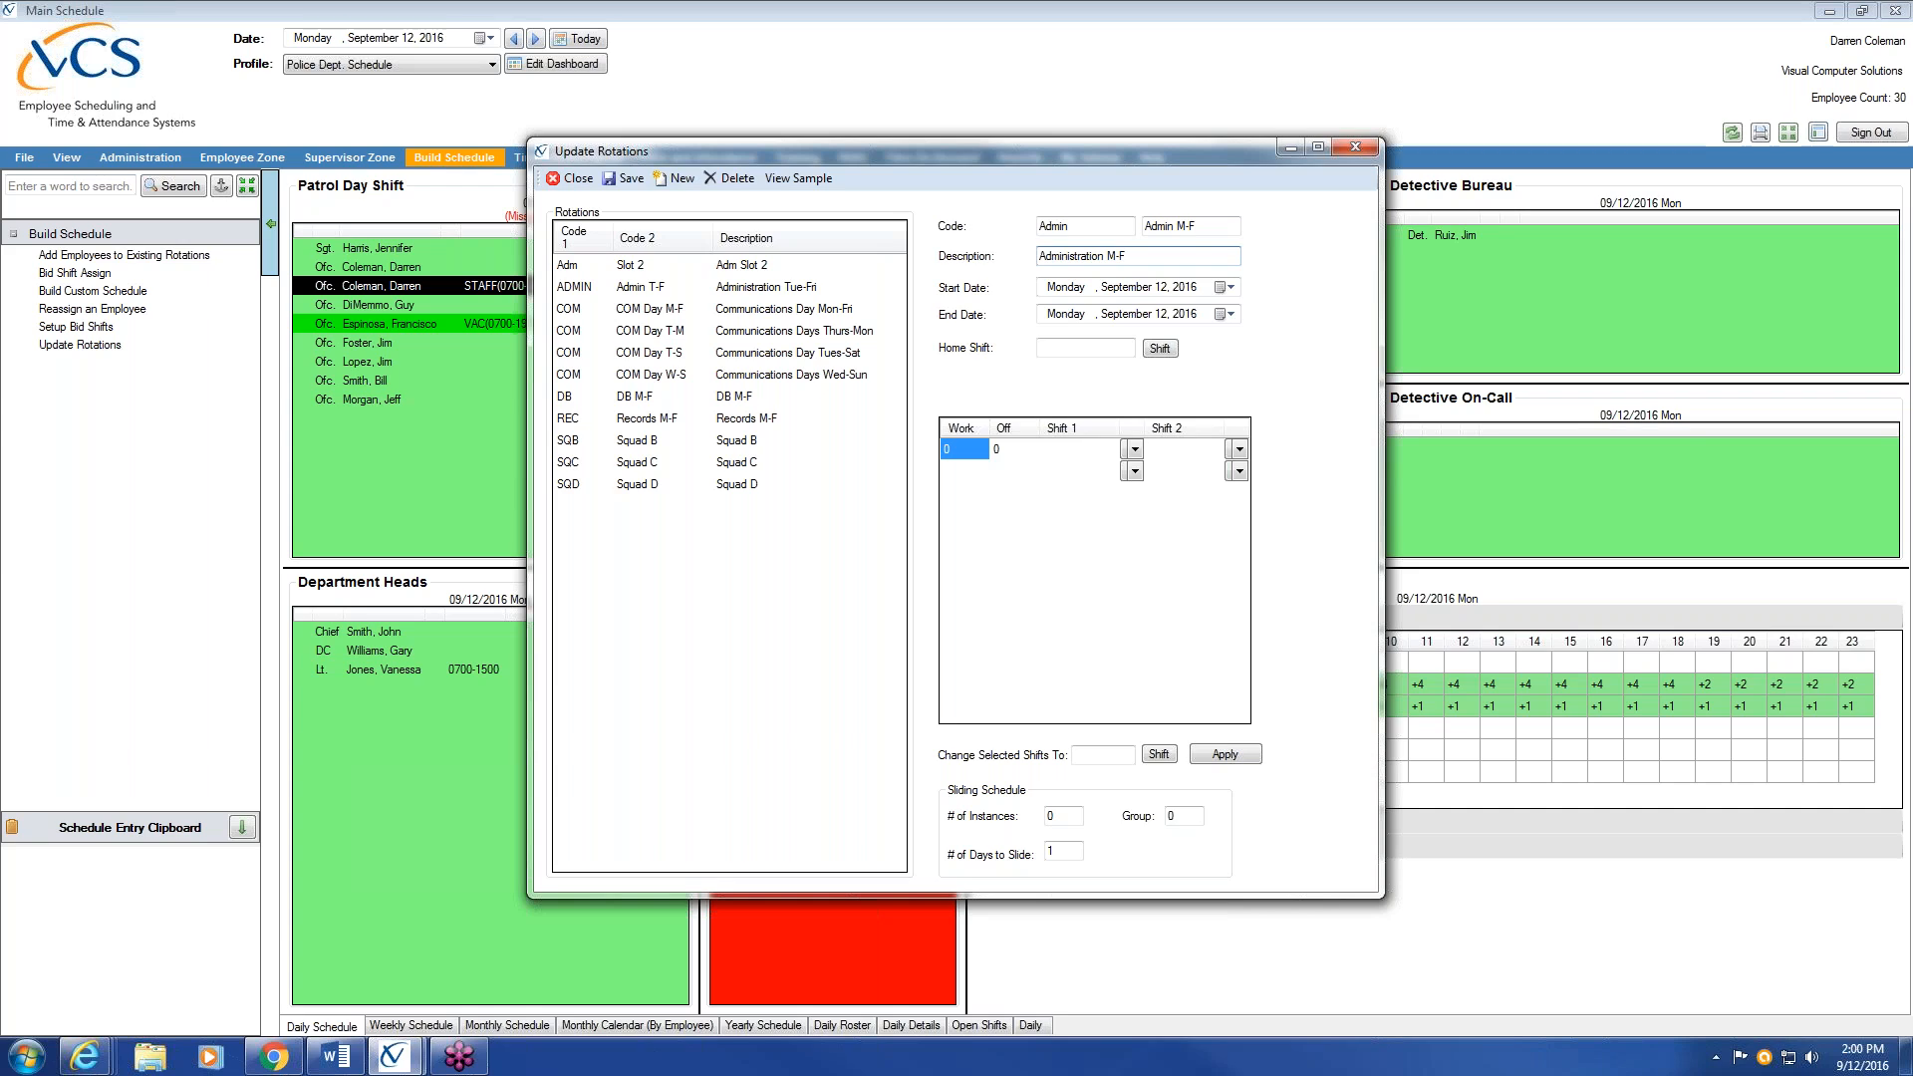
# Set the new rotation's start date to Monday, January 4, 2016
pyautogui.click(1231, 288)
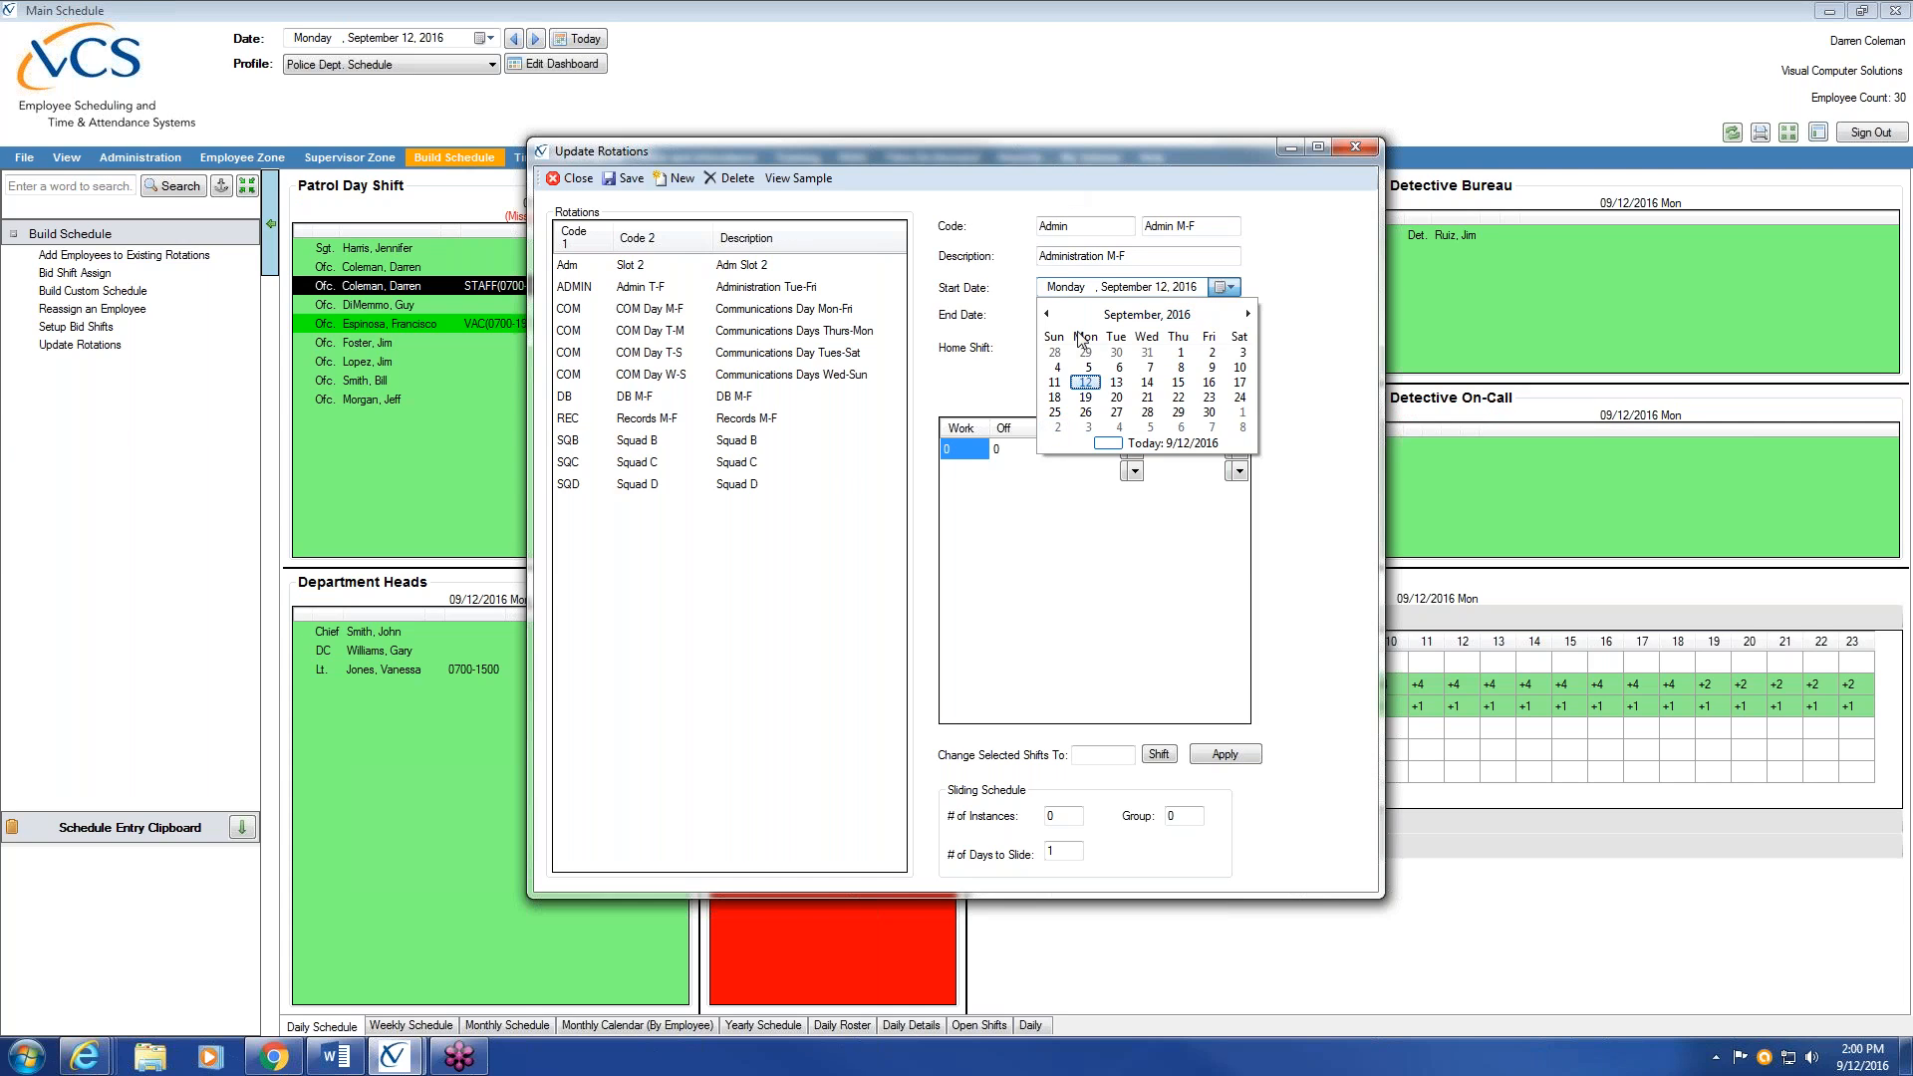
pyautogui.click(1045, 314)
pyautogui.click(1046, 314)
pyautogui.click(1046, 314)
pyautogui.click(1046, 313)
pyautogui.click(1046, 313)
pyautogui.click(1046, 314)
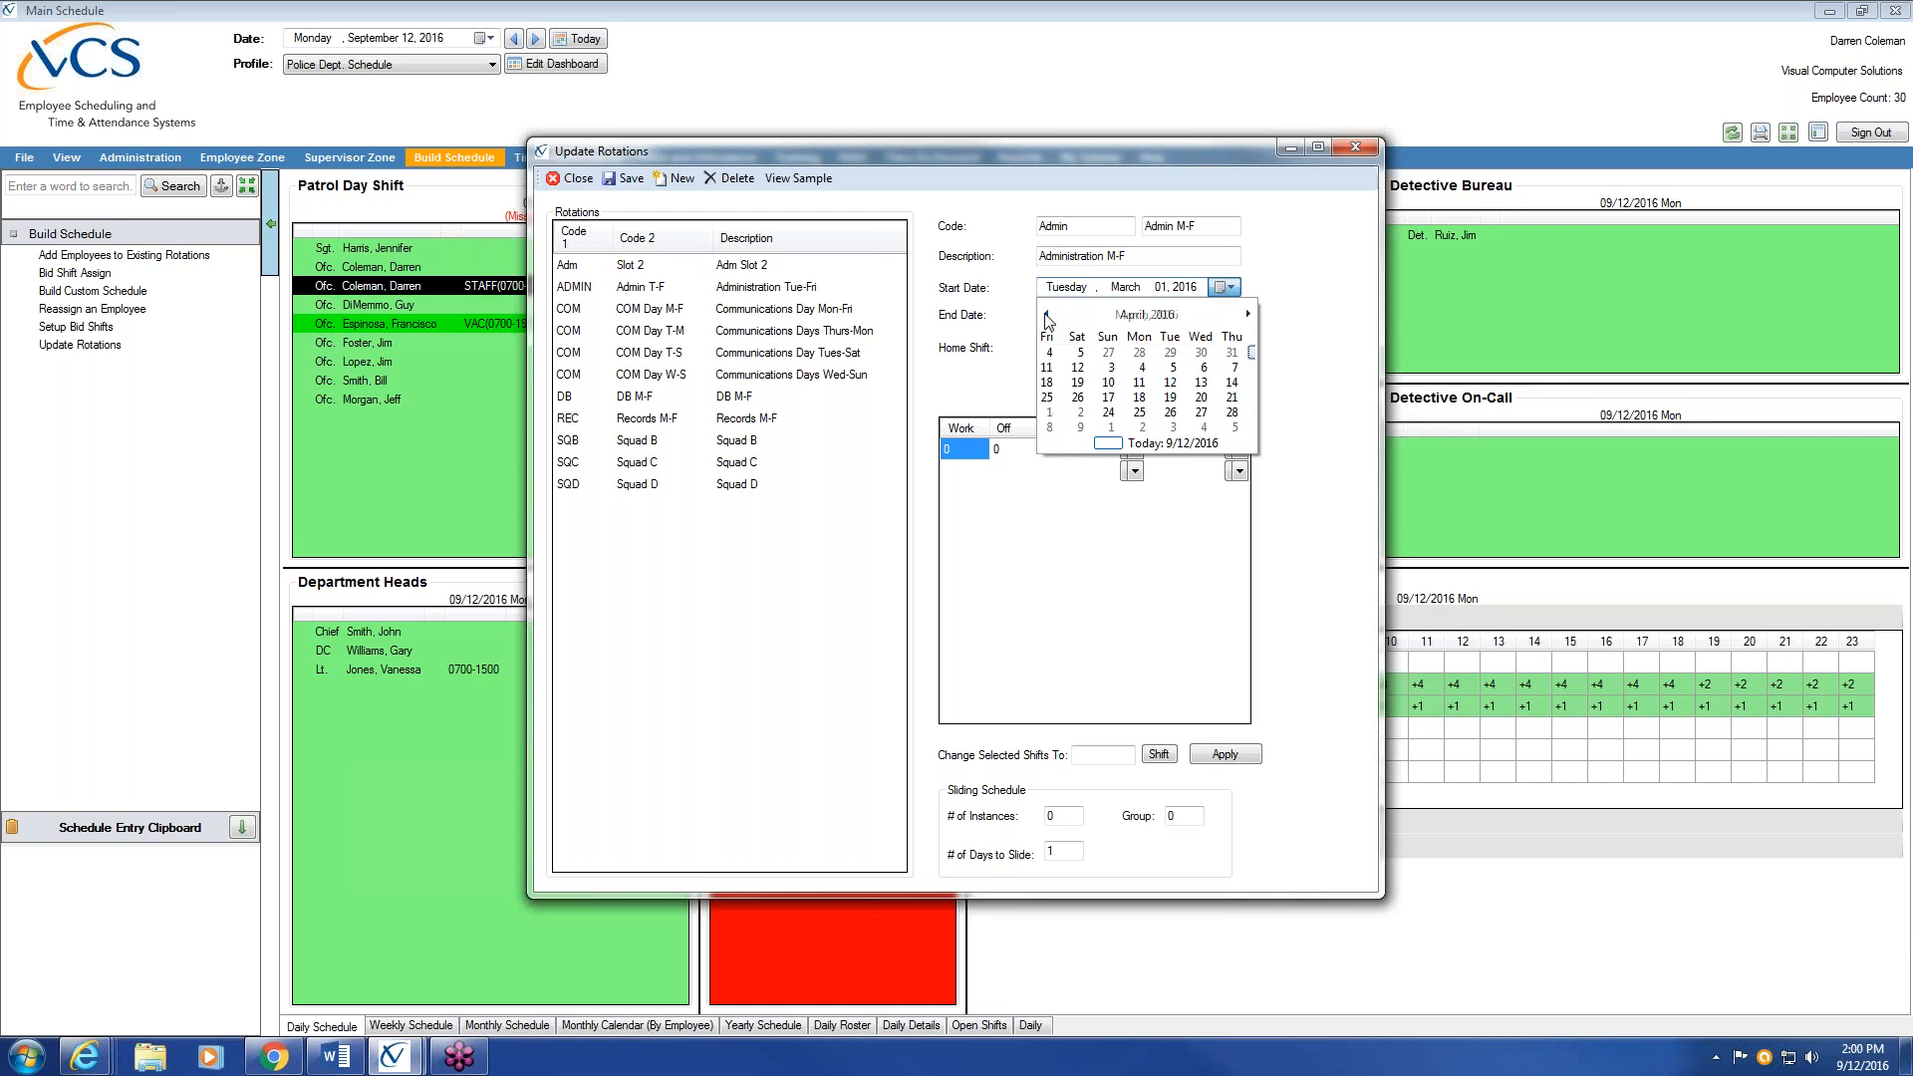
pyautogui.click(1046, 314)
pyautogui.click(1046, 314)
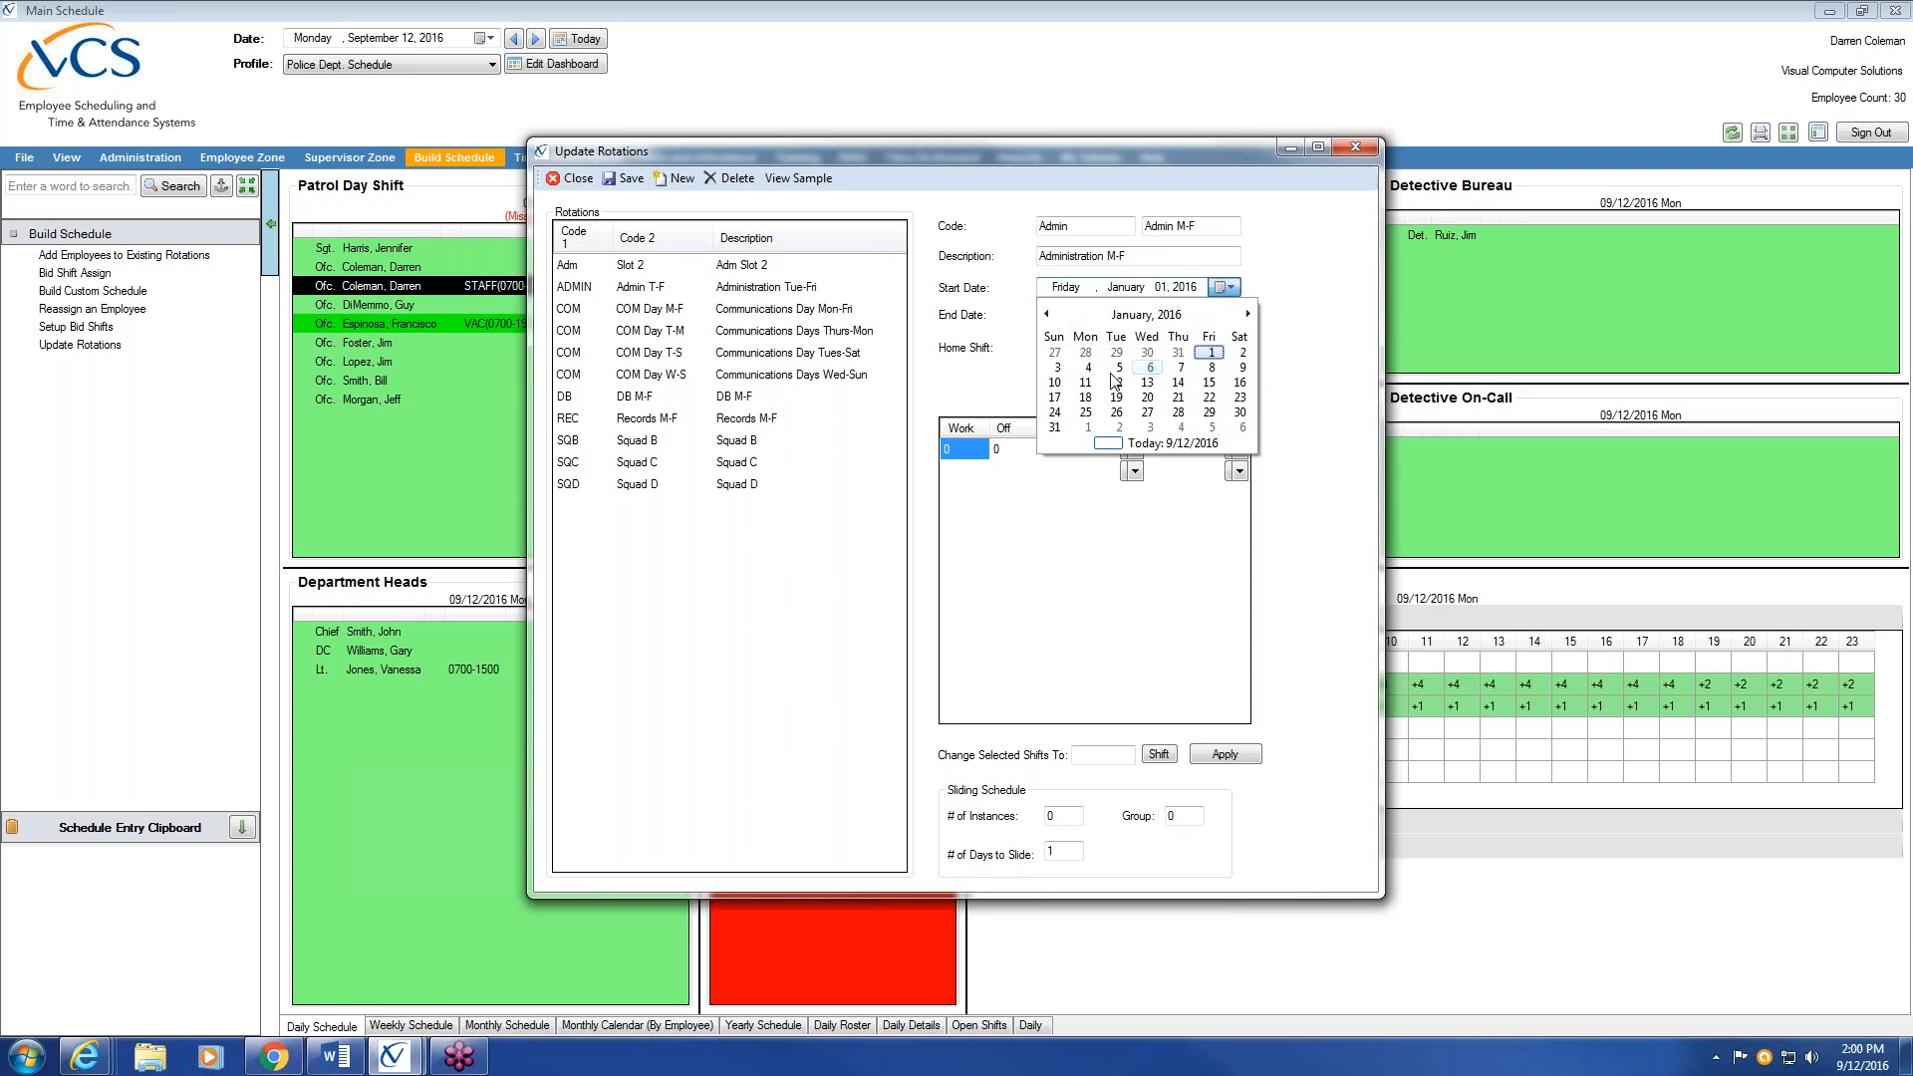
pyautogui.click(1088, 366)
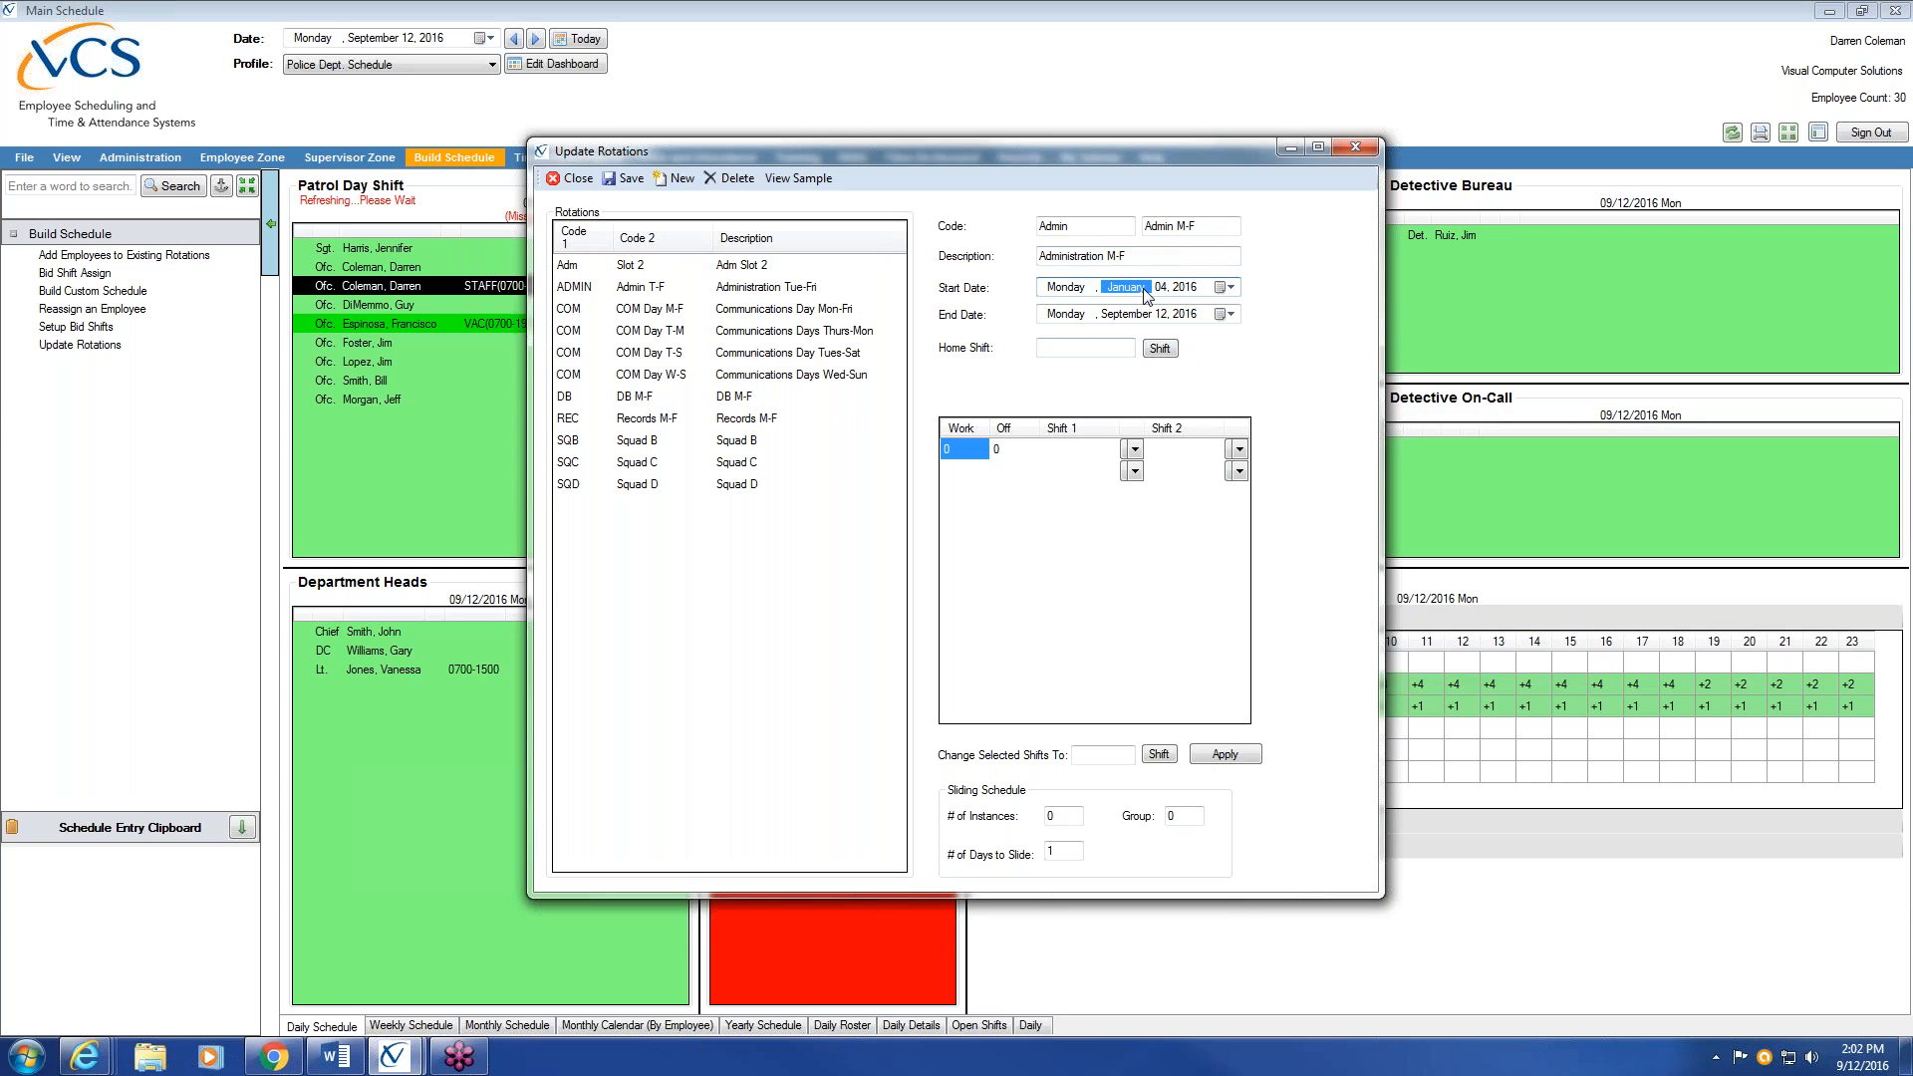
pyautogui.click(1162, 288)
pyautogui.click(1185, 288)
pyautogui.click(1139, 288)
pyautogui.click(1162, 288)
# Set the first row of the rotation pattern to 5 days of work and 2 days off
pyautogui.click(976, 455)
pyautogui.write('5')
pyautogui.press('Tab')
pyautogui.write('2')
pyautogui.click(951, 450)
pyautogui.press('Tab')
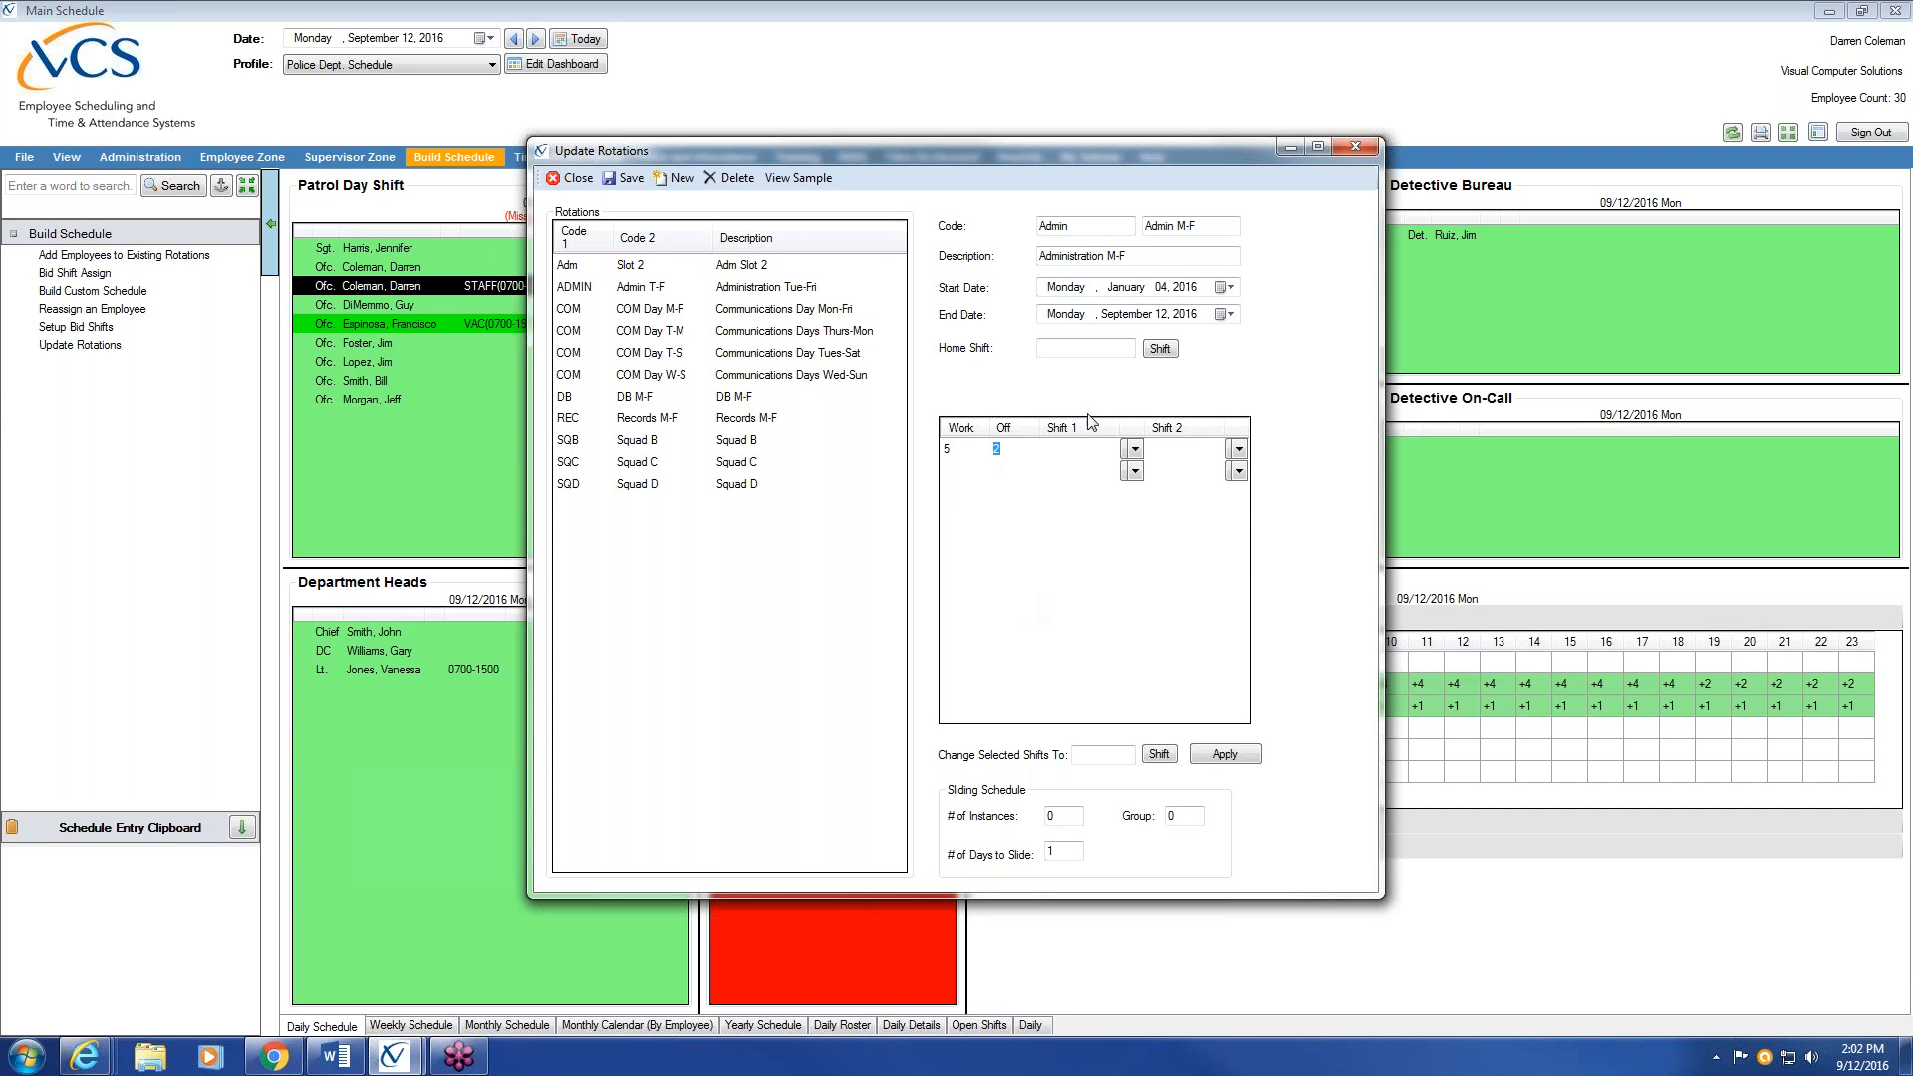
# Set the Administration M-F rotation's end date to December 31, 2020
pyautogui.click(1123, 288)
pyautogui.click(1127, 314)
pyautogui.write('12')
pyautogui.click(1160, 314)
pyautogui.write('31, 2020')
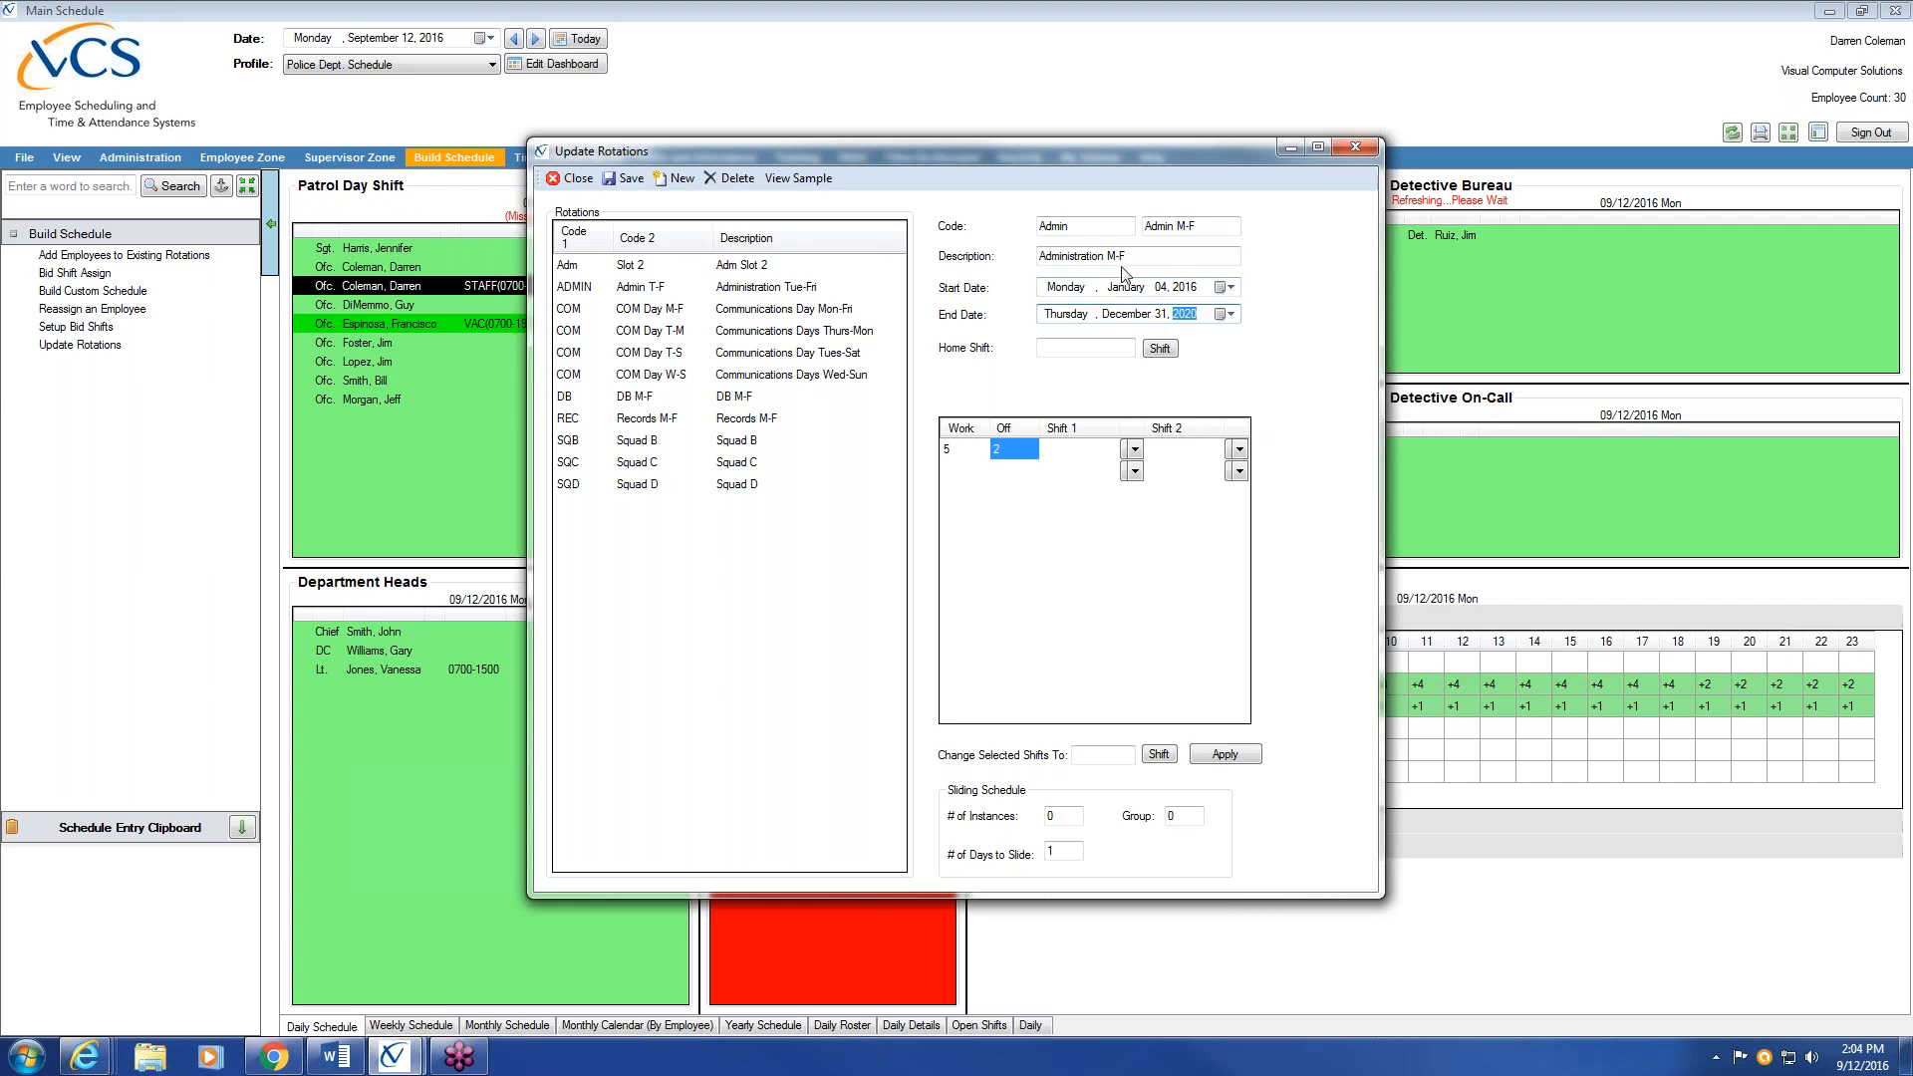
# Assign the Administration shift as Shift 1 of the rotation's first row, and save and build the rotation
pyautogui.click(996, 449)
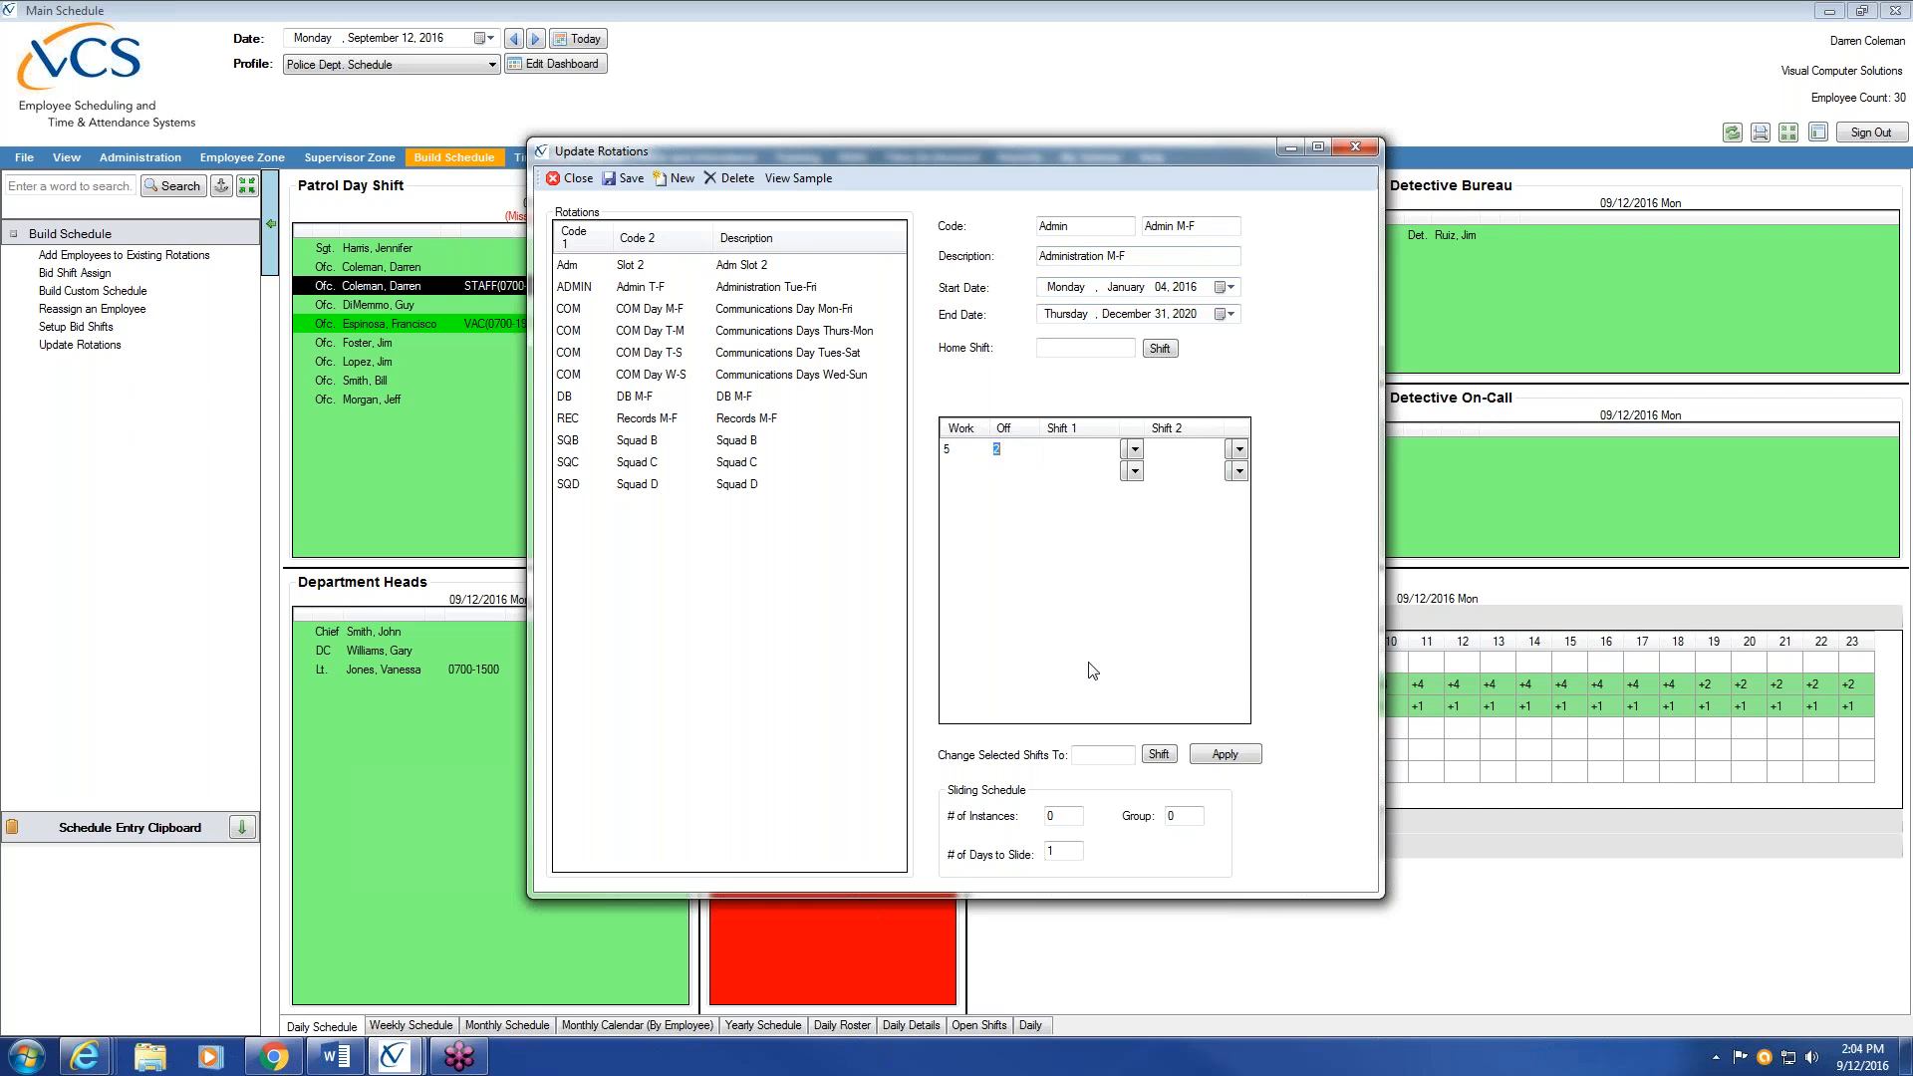
pyautogui.click(1135, 451)
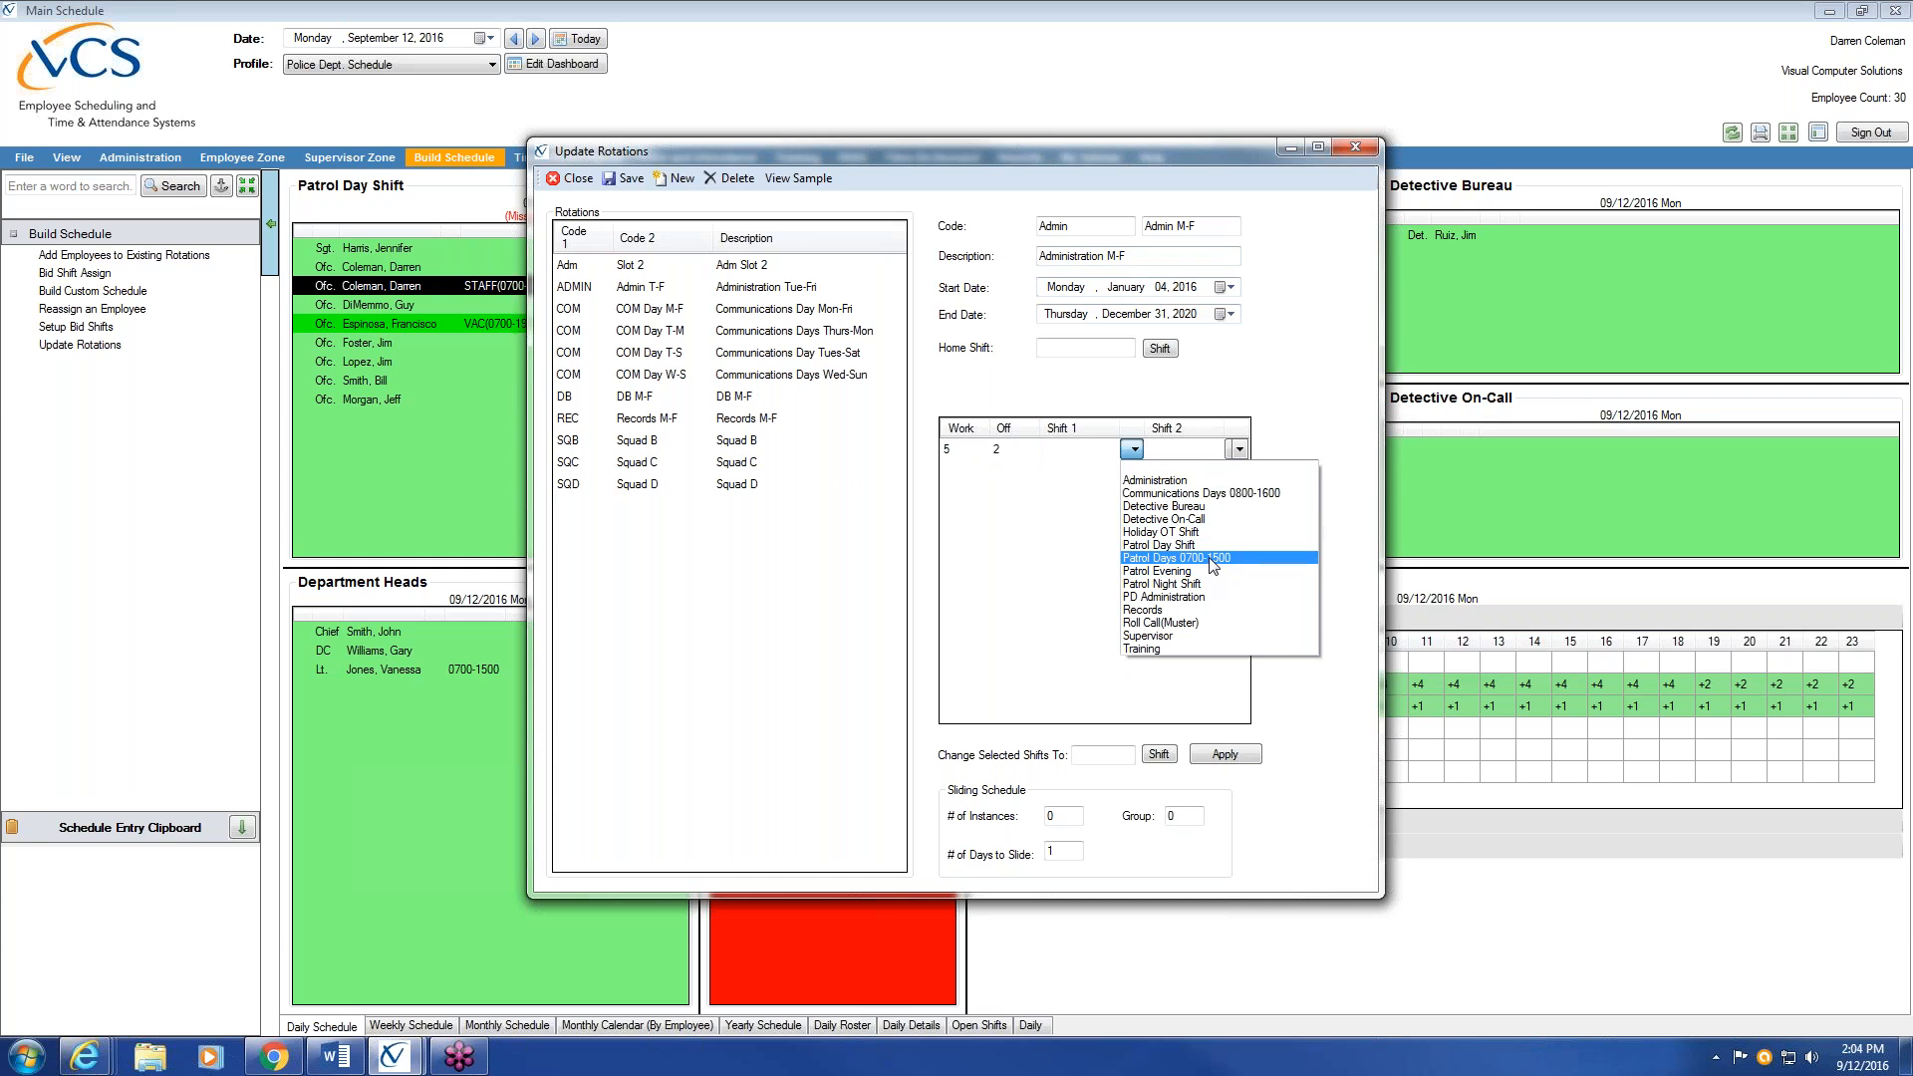
pyautogui.click(1206, 481)
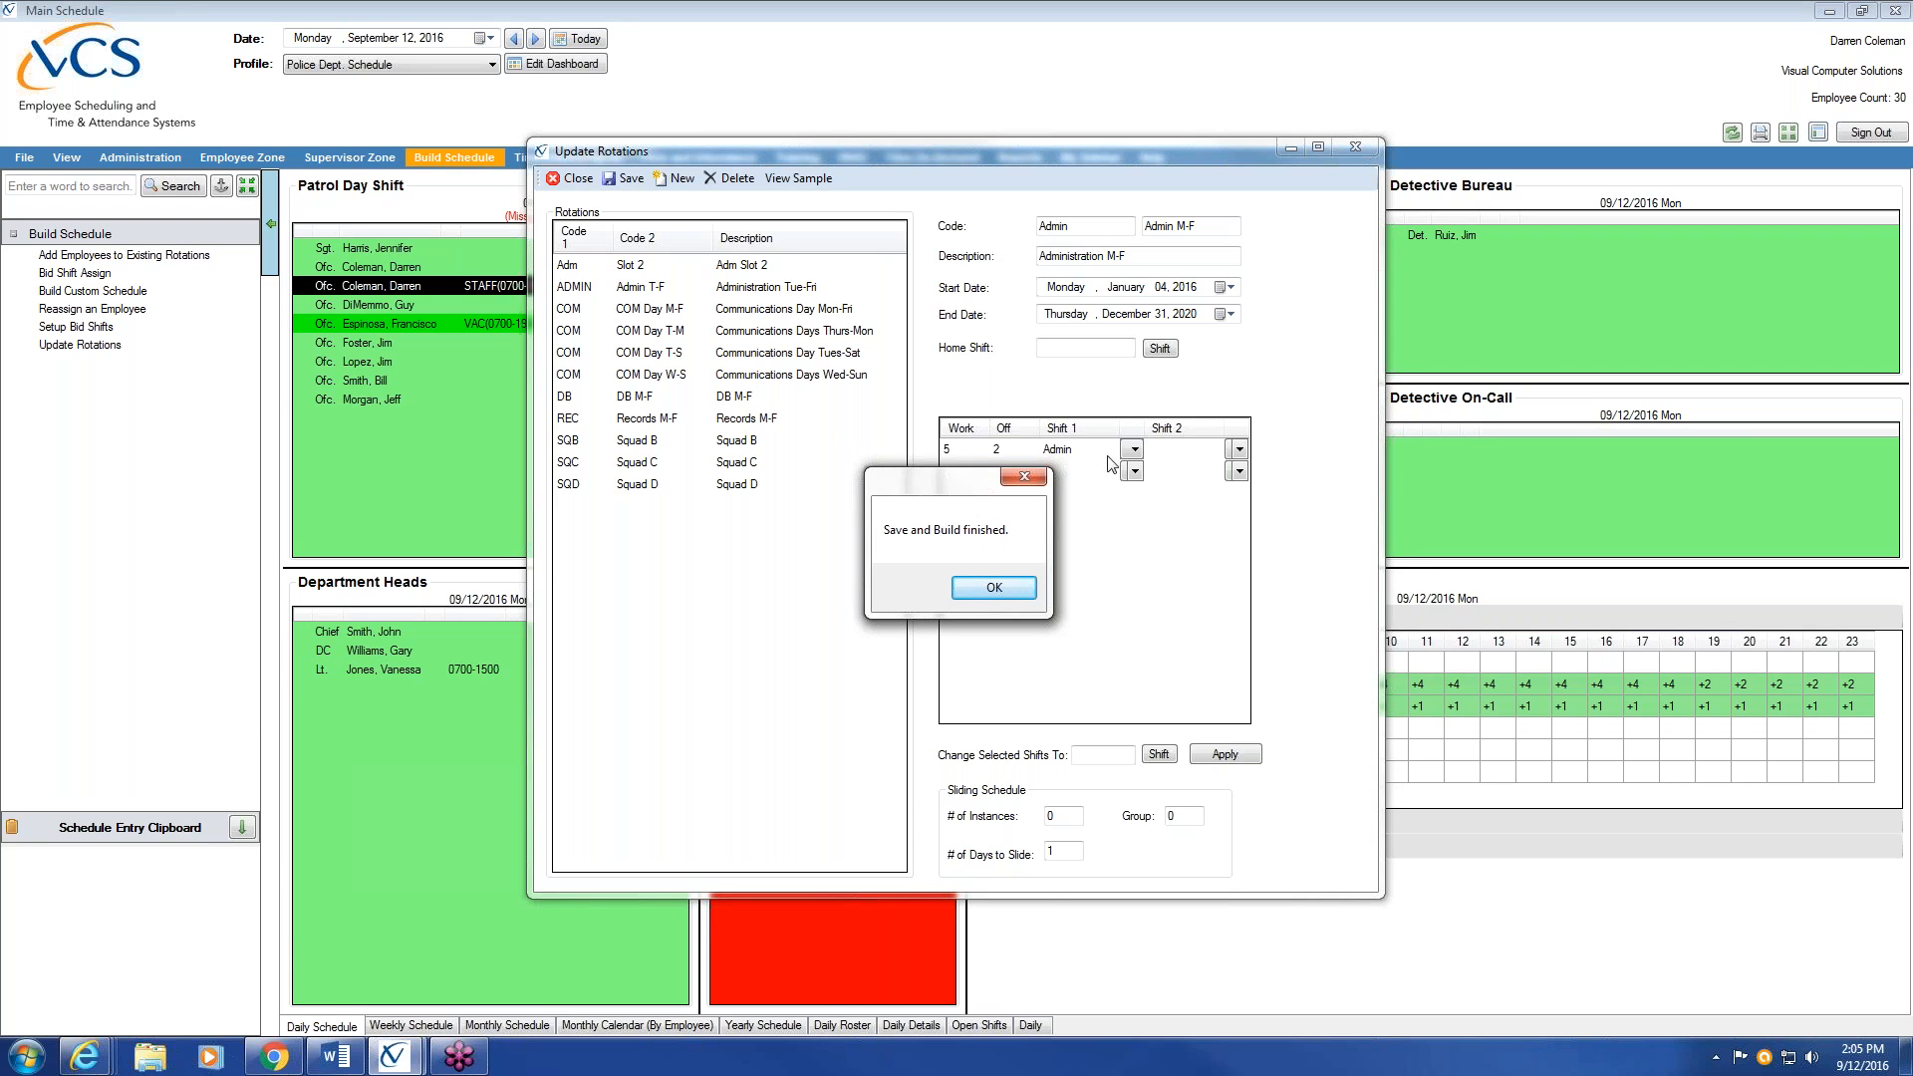
pyautogui.click(993, 588)
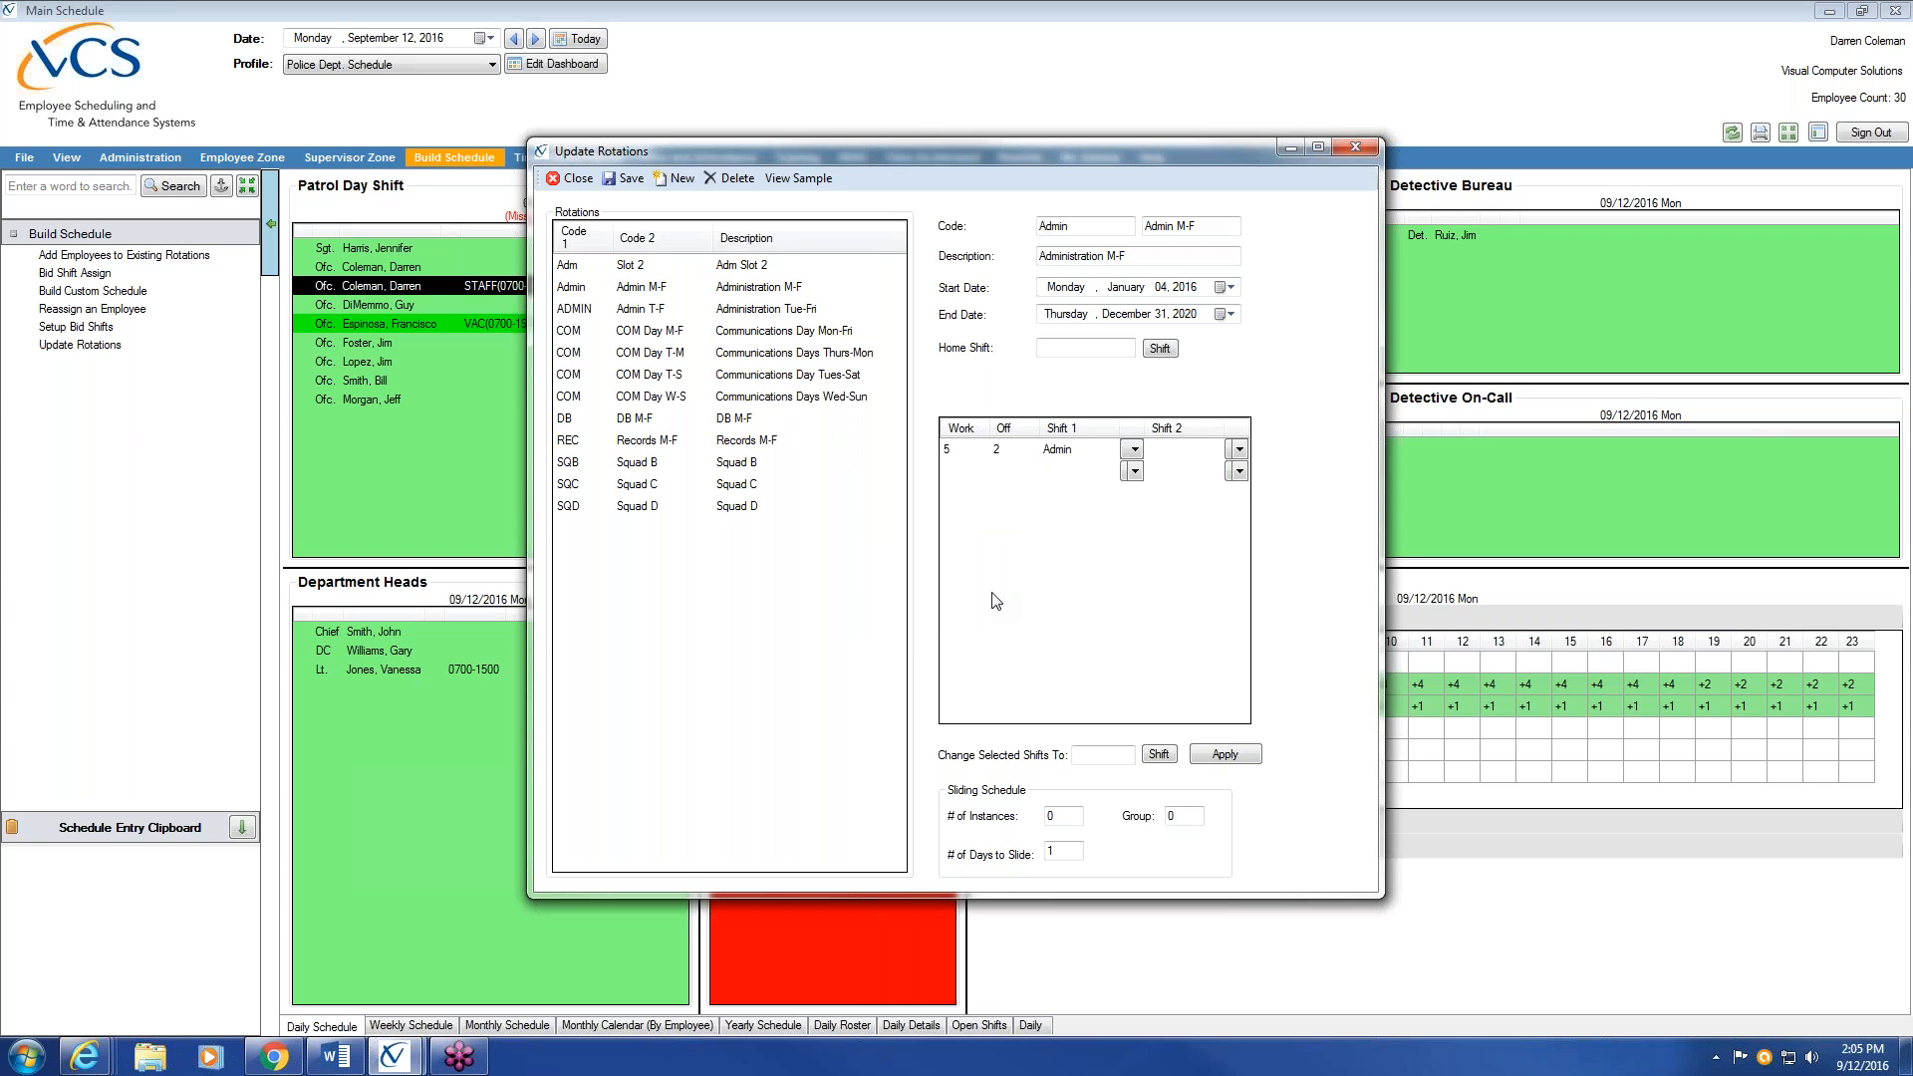
pyautogui.click(1135, 451)
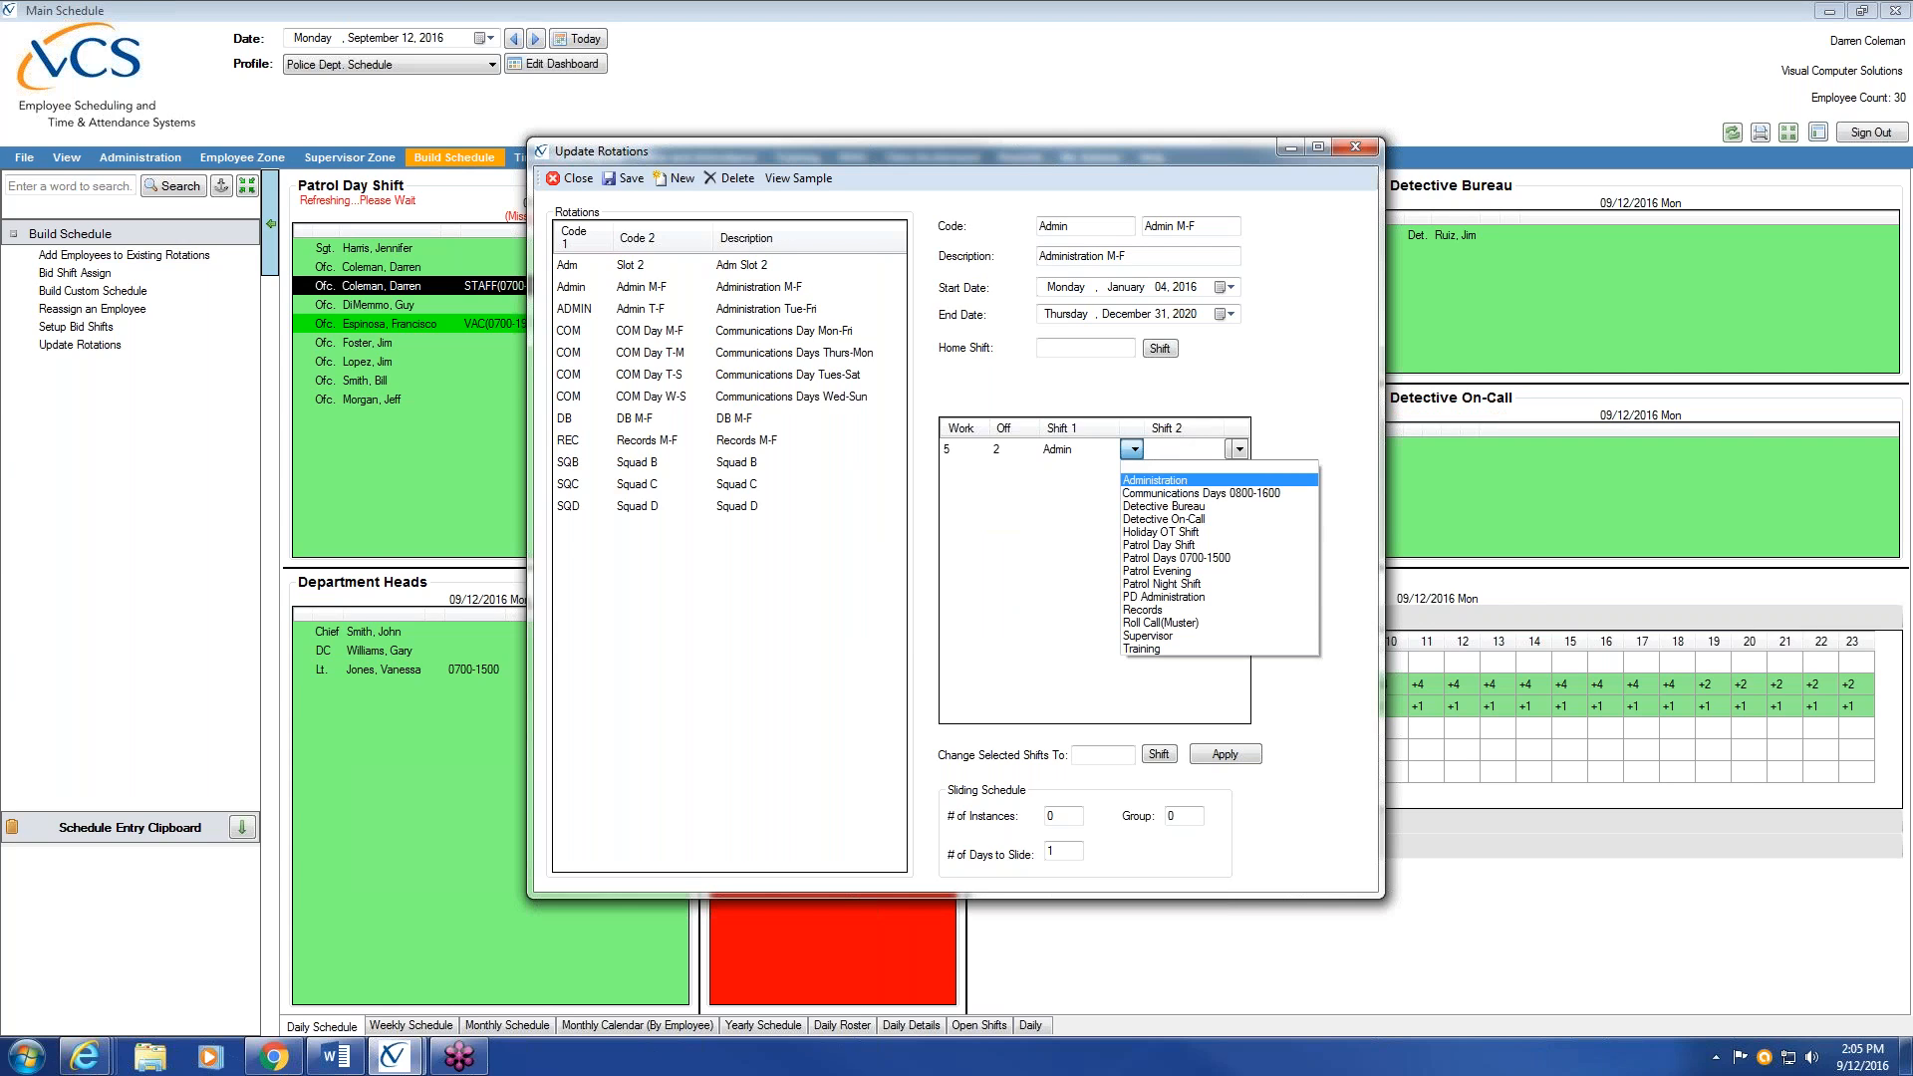
pyautogui.click(1345, 407)
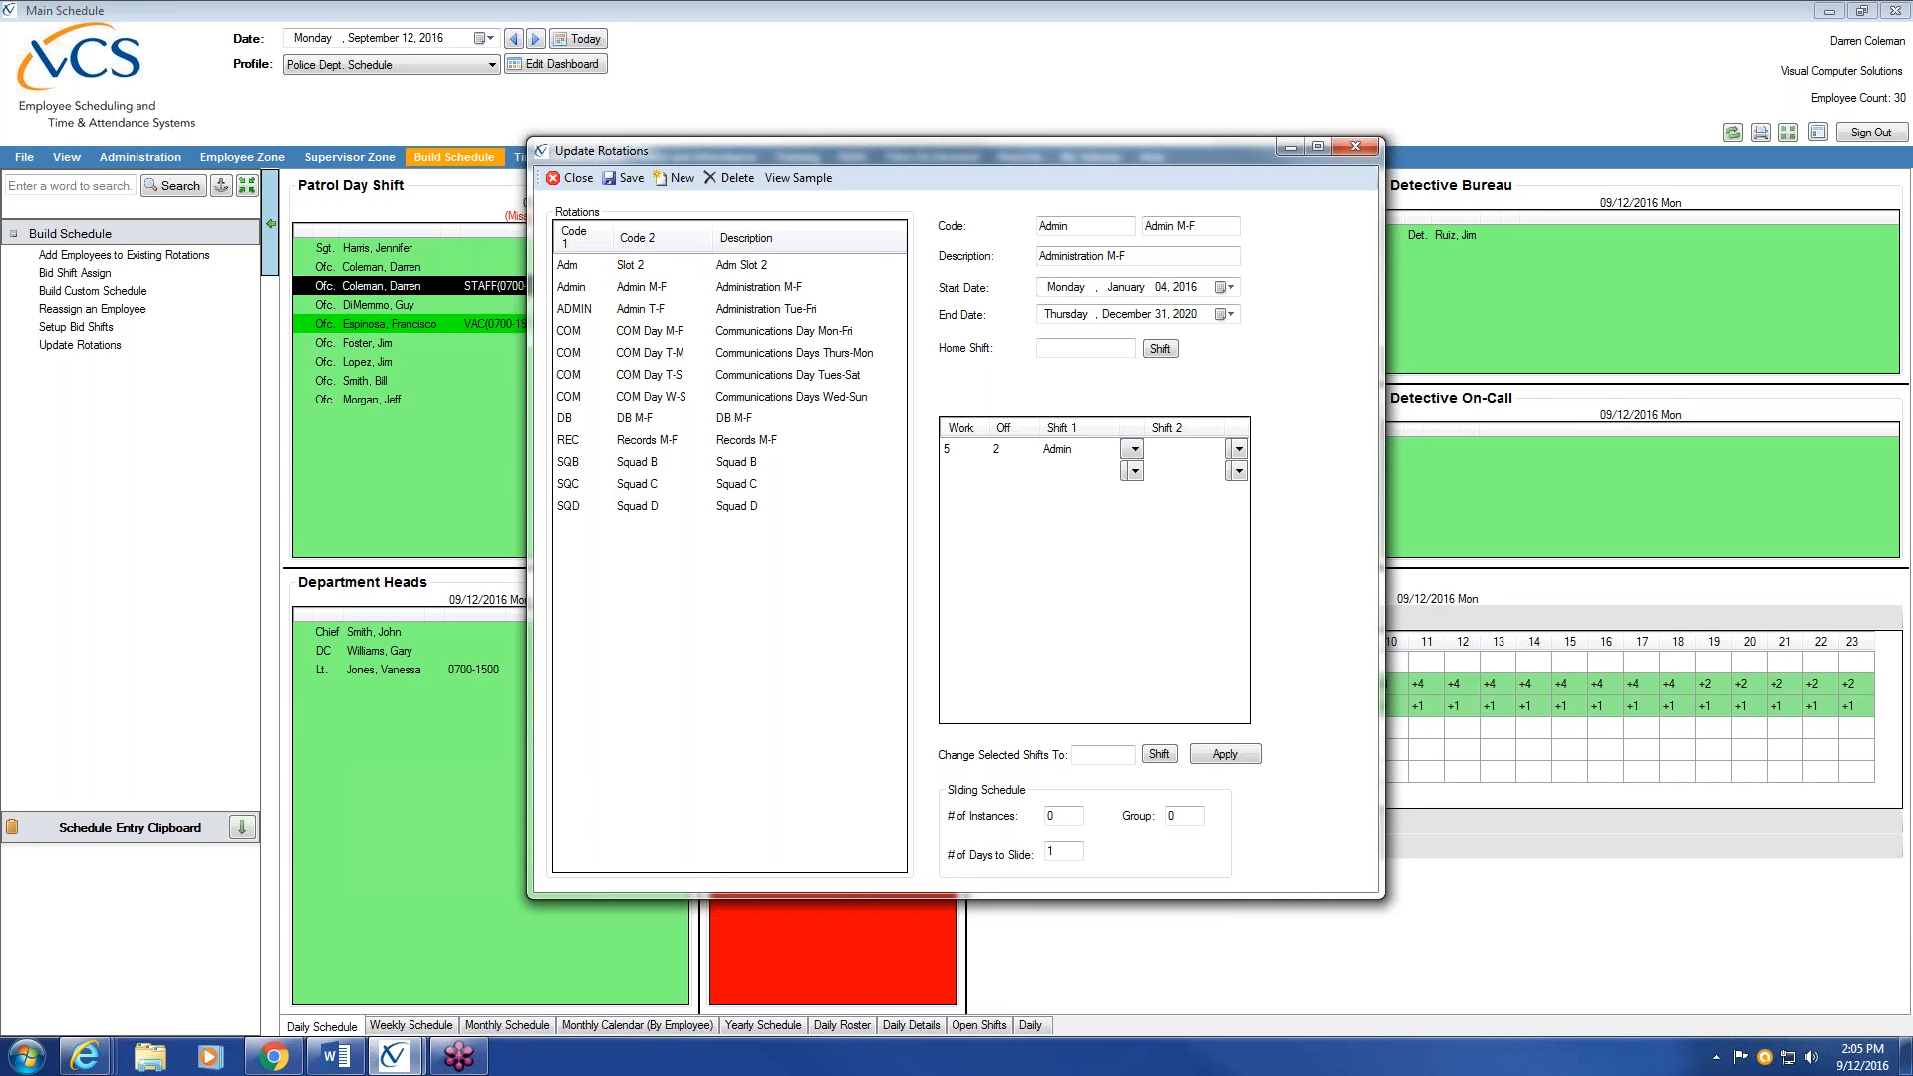
# Start a new rotation with codes SQA and Squad A and the description Squad A
pyautogui.click(680, 178)
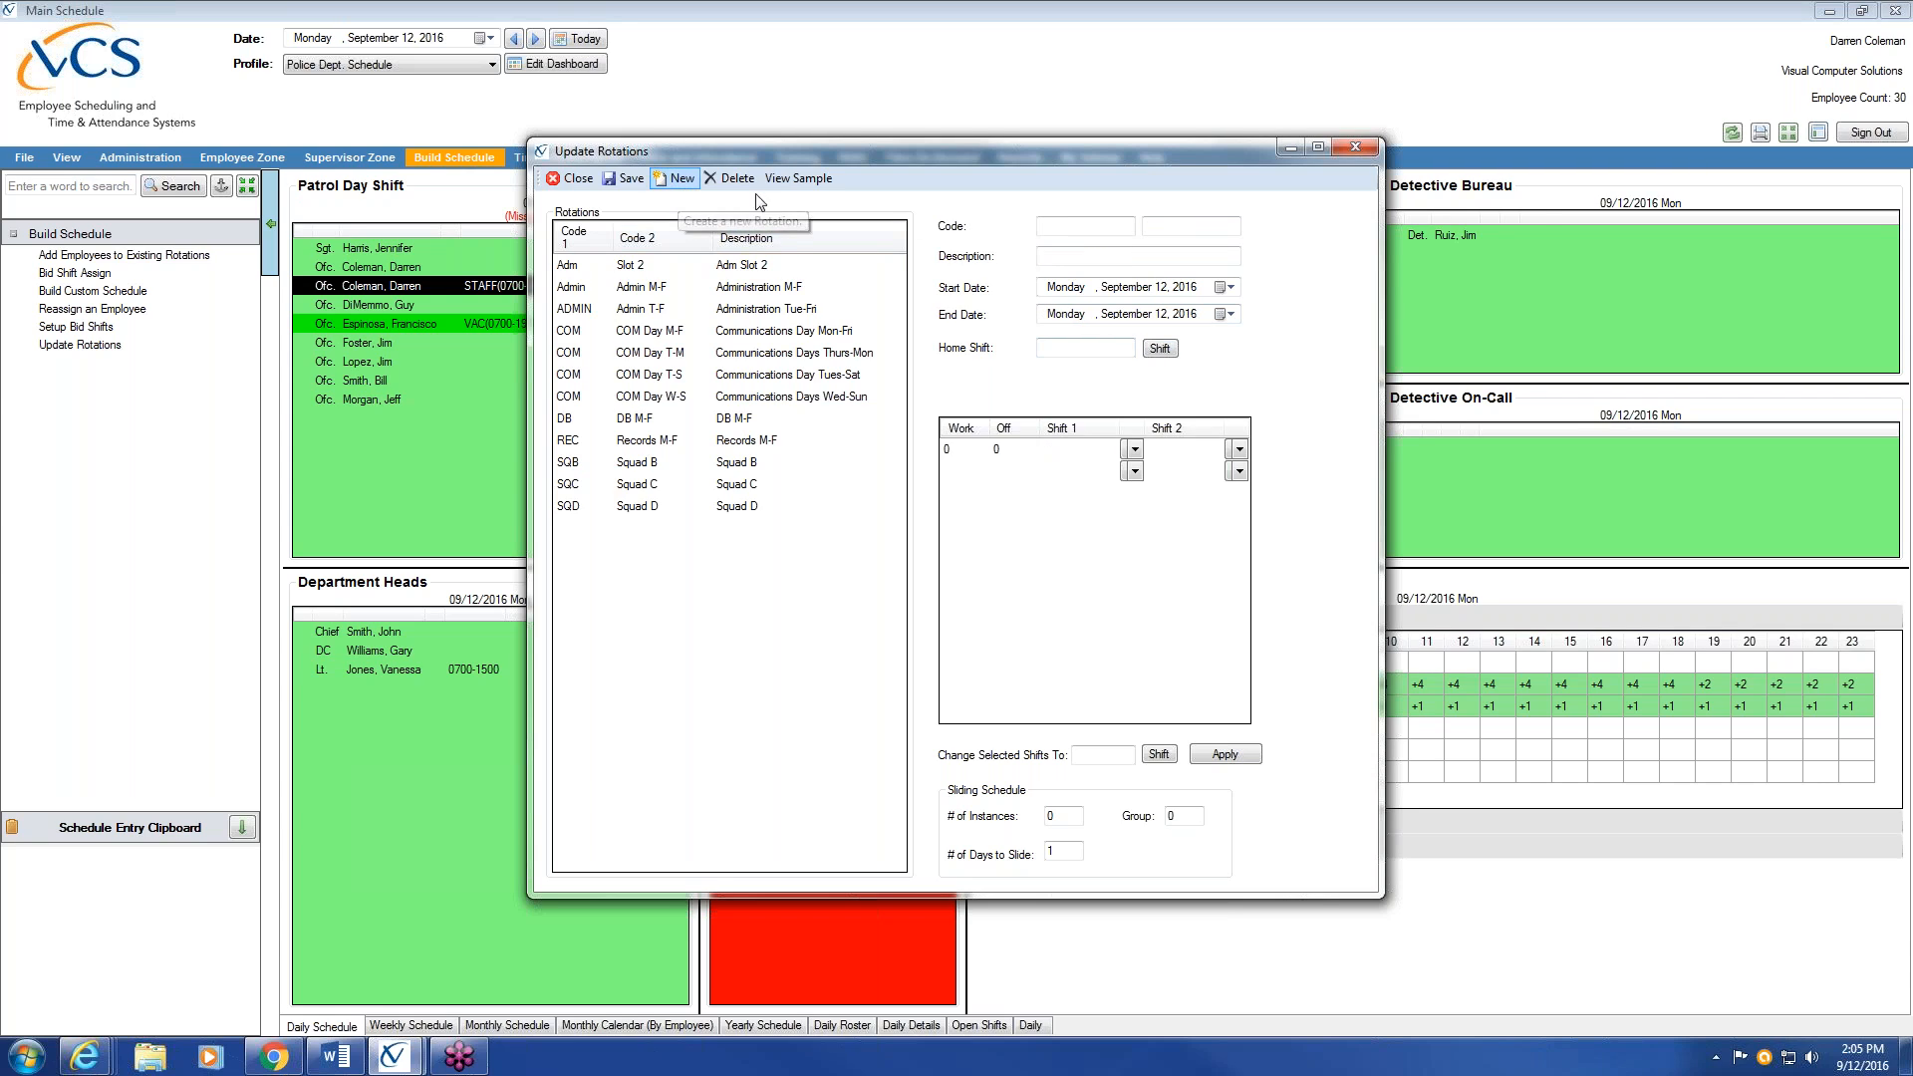
pyautogui.write('PTL')
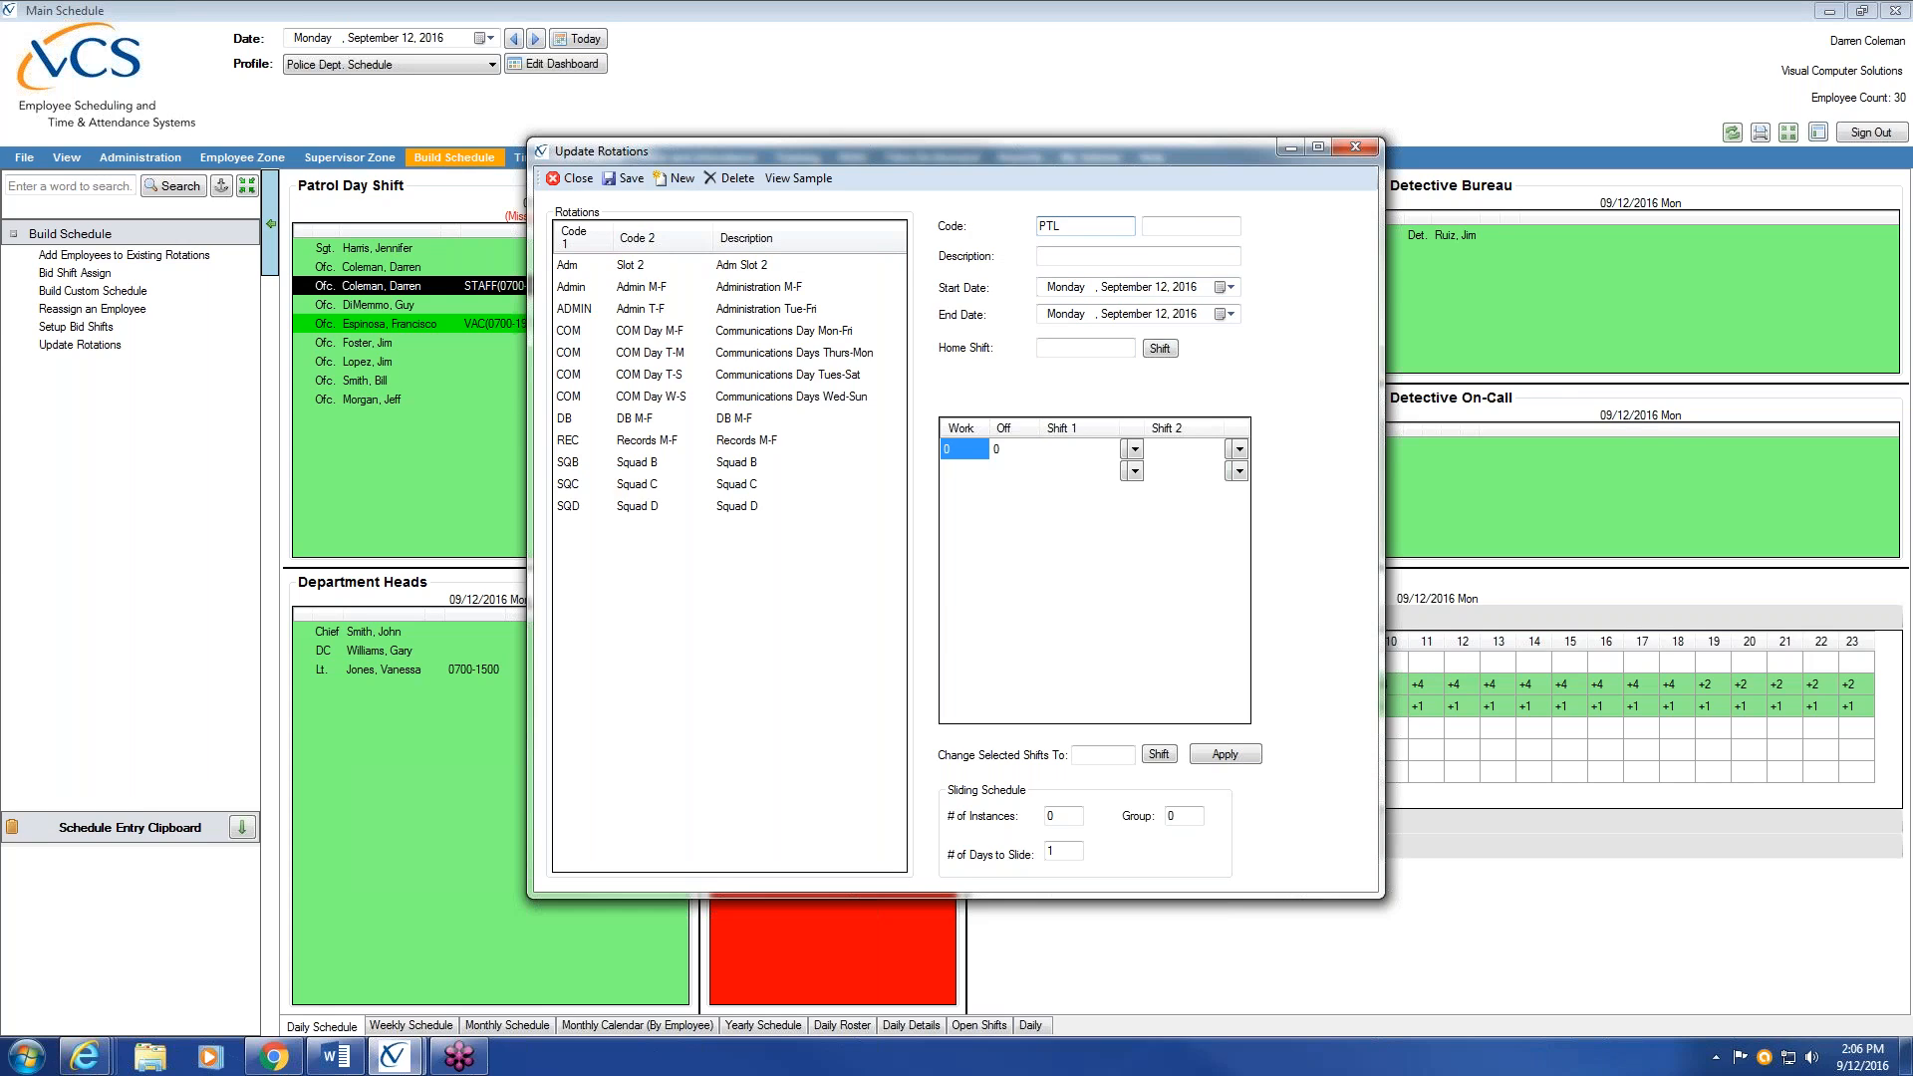
pyautogui.press('BackSpace')
pyautogui.press('BackSpace')
pyautogui.press('BackSpace')
pyautogui.write('SQ')
pyautogui.write('A')
pyautogui.write('Squad')
pyautogui.press('Tab')
pyautogui.write('Squad')
# Set the Squad A rotation's start date to Monday, January 4, 2016
pyautogui.click(1231, 288)
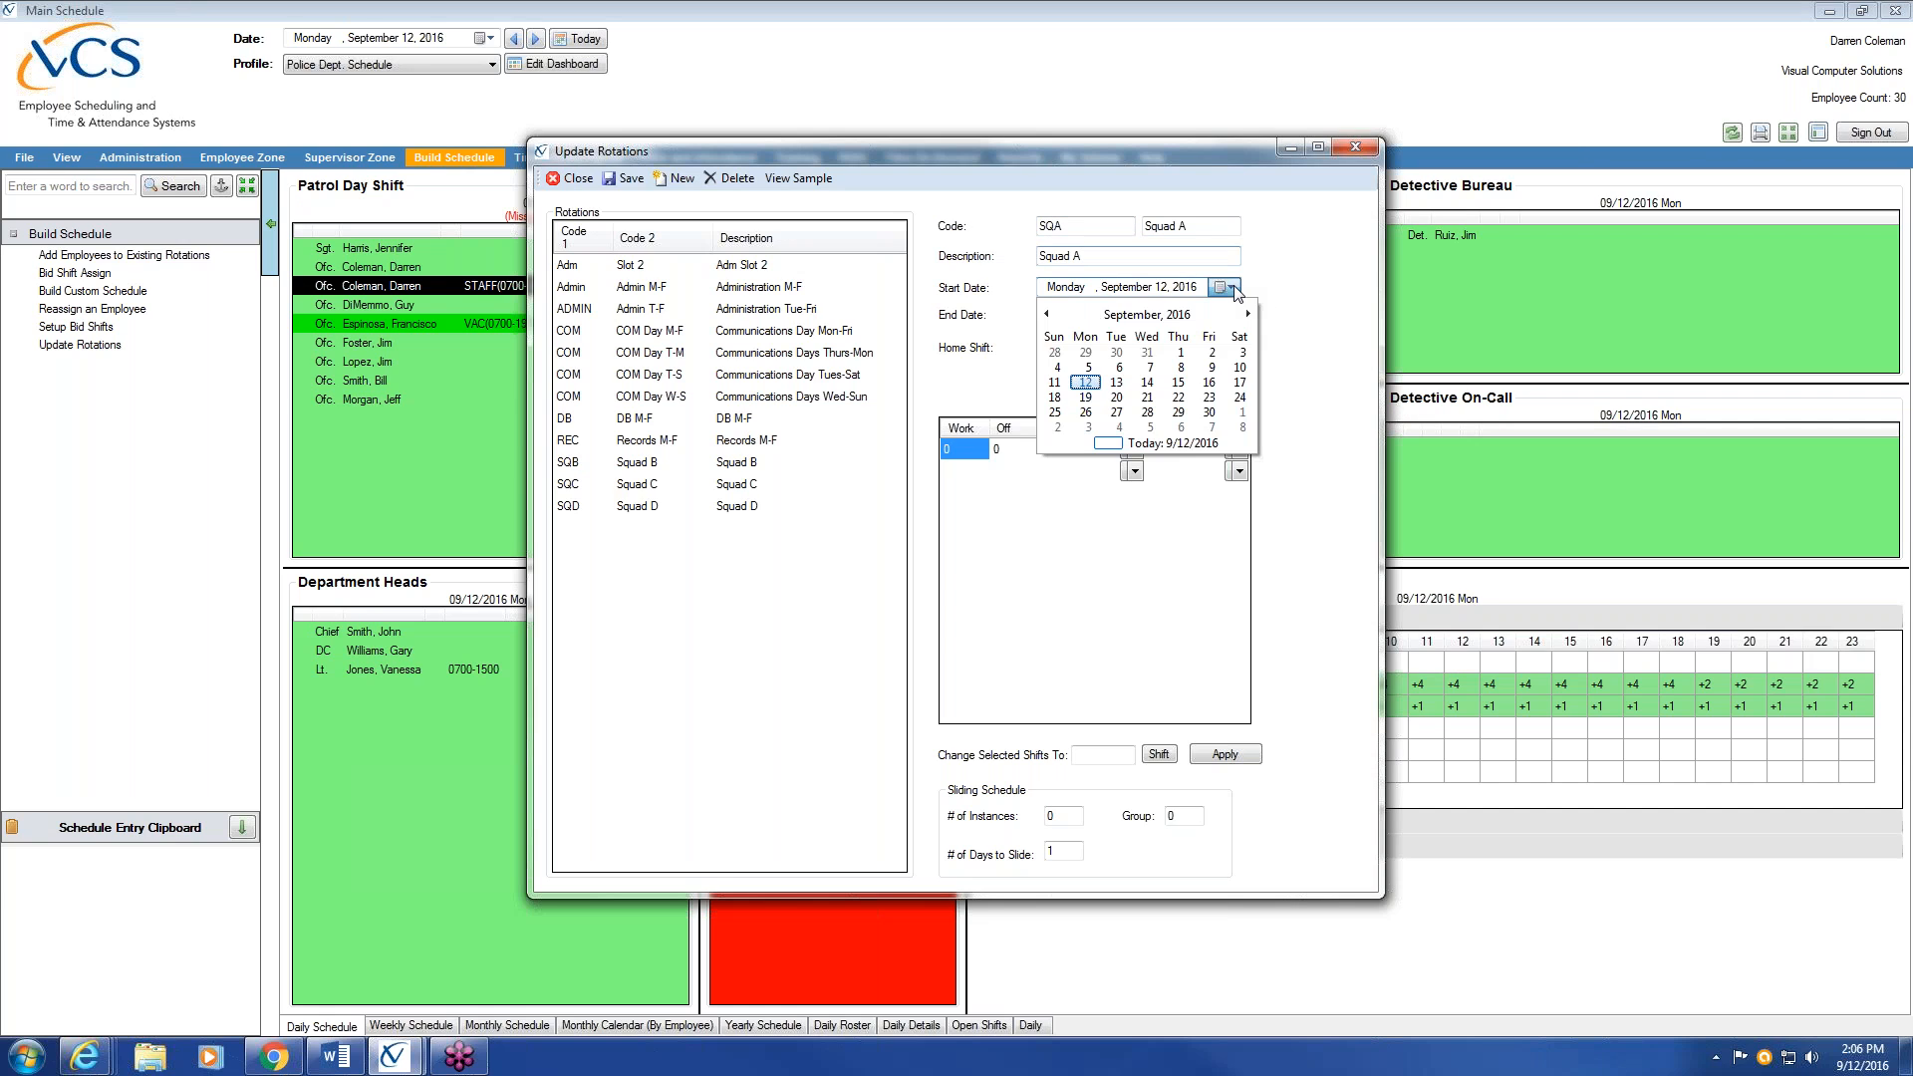
pyautogui.click(1046, 315)
pyautogui.click(1046, 314)
pyautogui.click(1047, 315)
pyautogui.click(1047, 315)
pyautogui.click(1046, 315)
pyautogui.click(1047, 315)
pyautogui.click(1047, 315)
pyautogui.click(1047, 315)
pyautogui.click(1047, 315)
pyautogui.click(1047, 314)
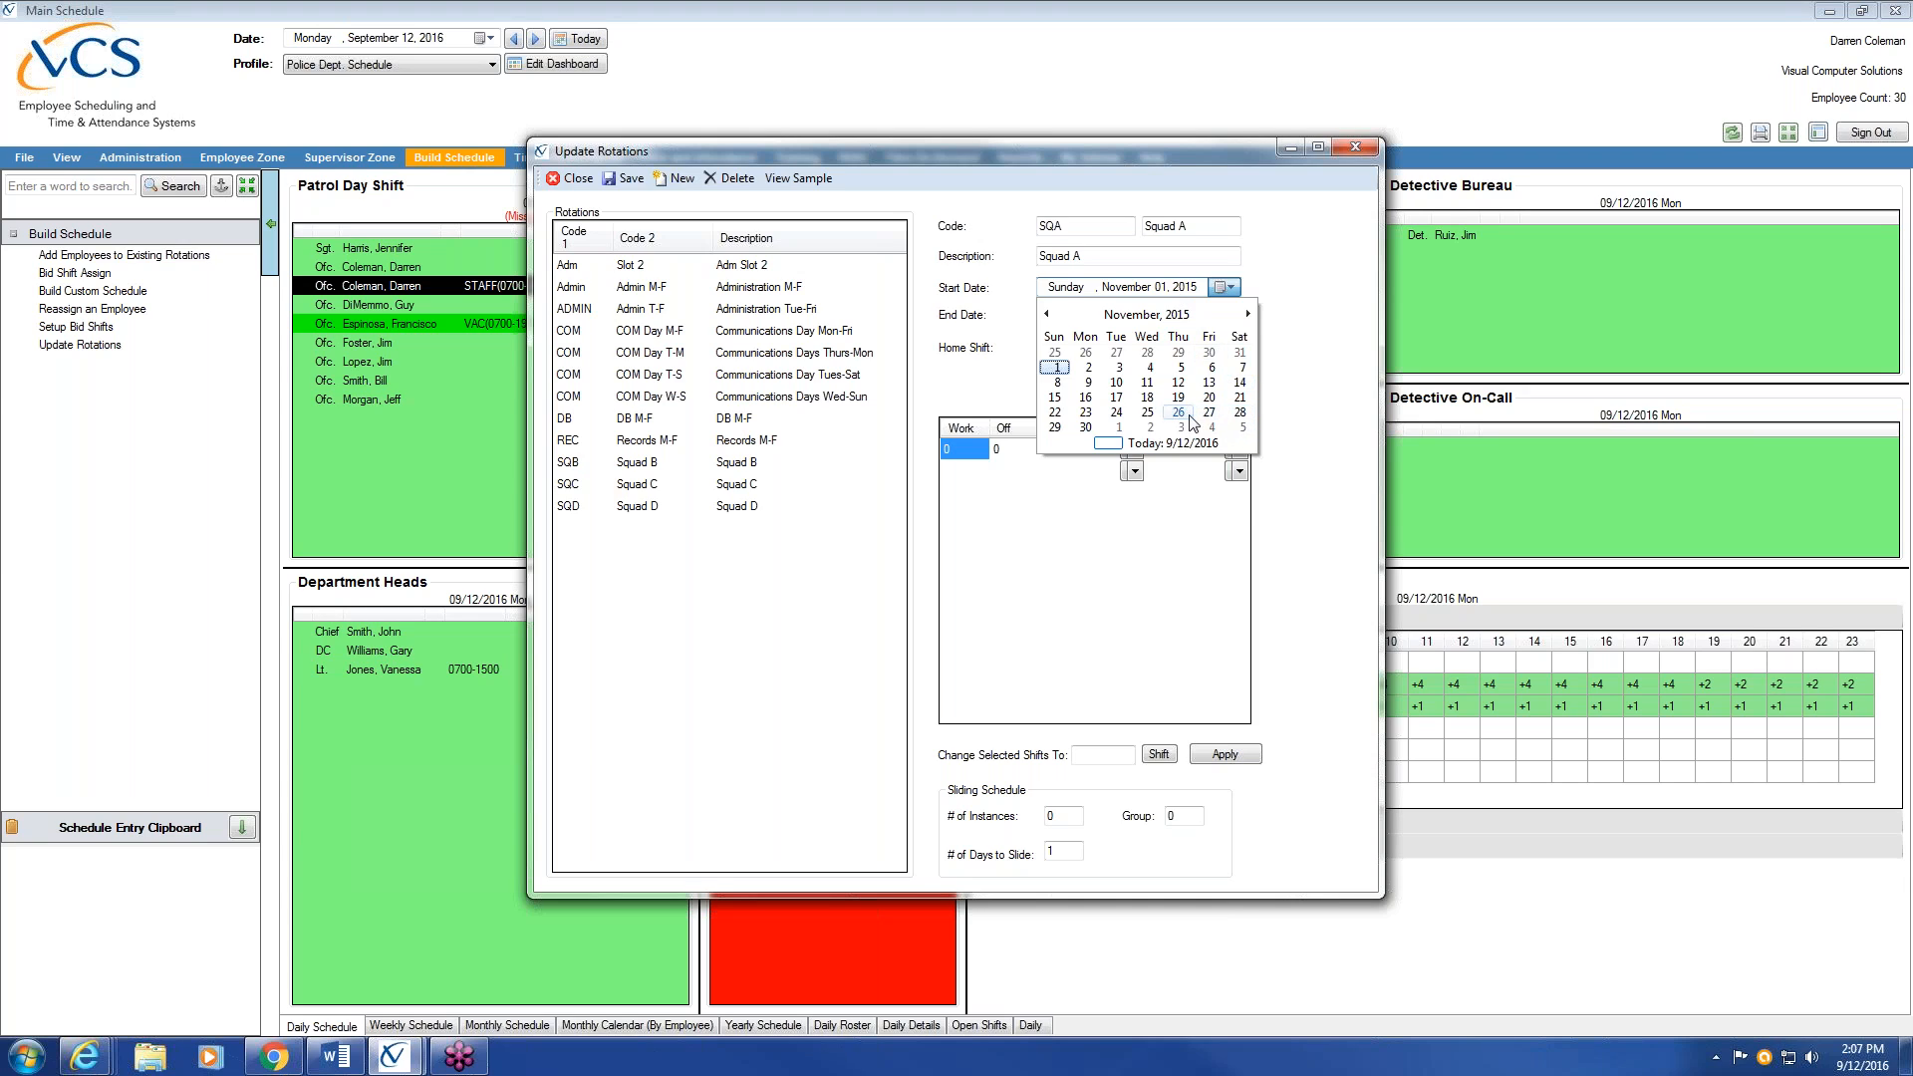
pyautogui.click(1344, 360)
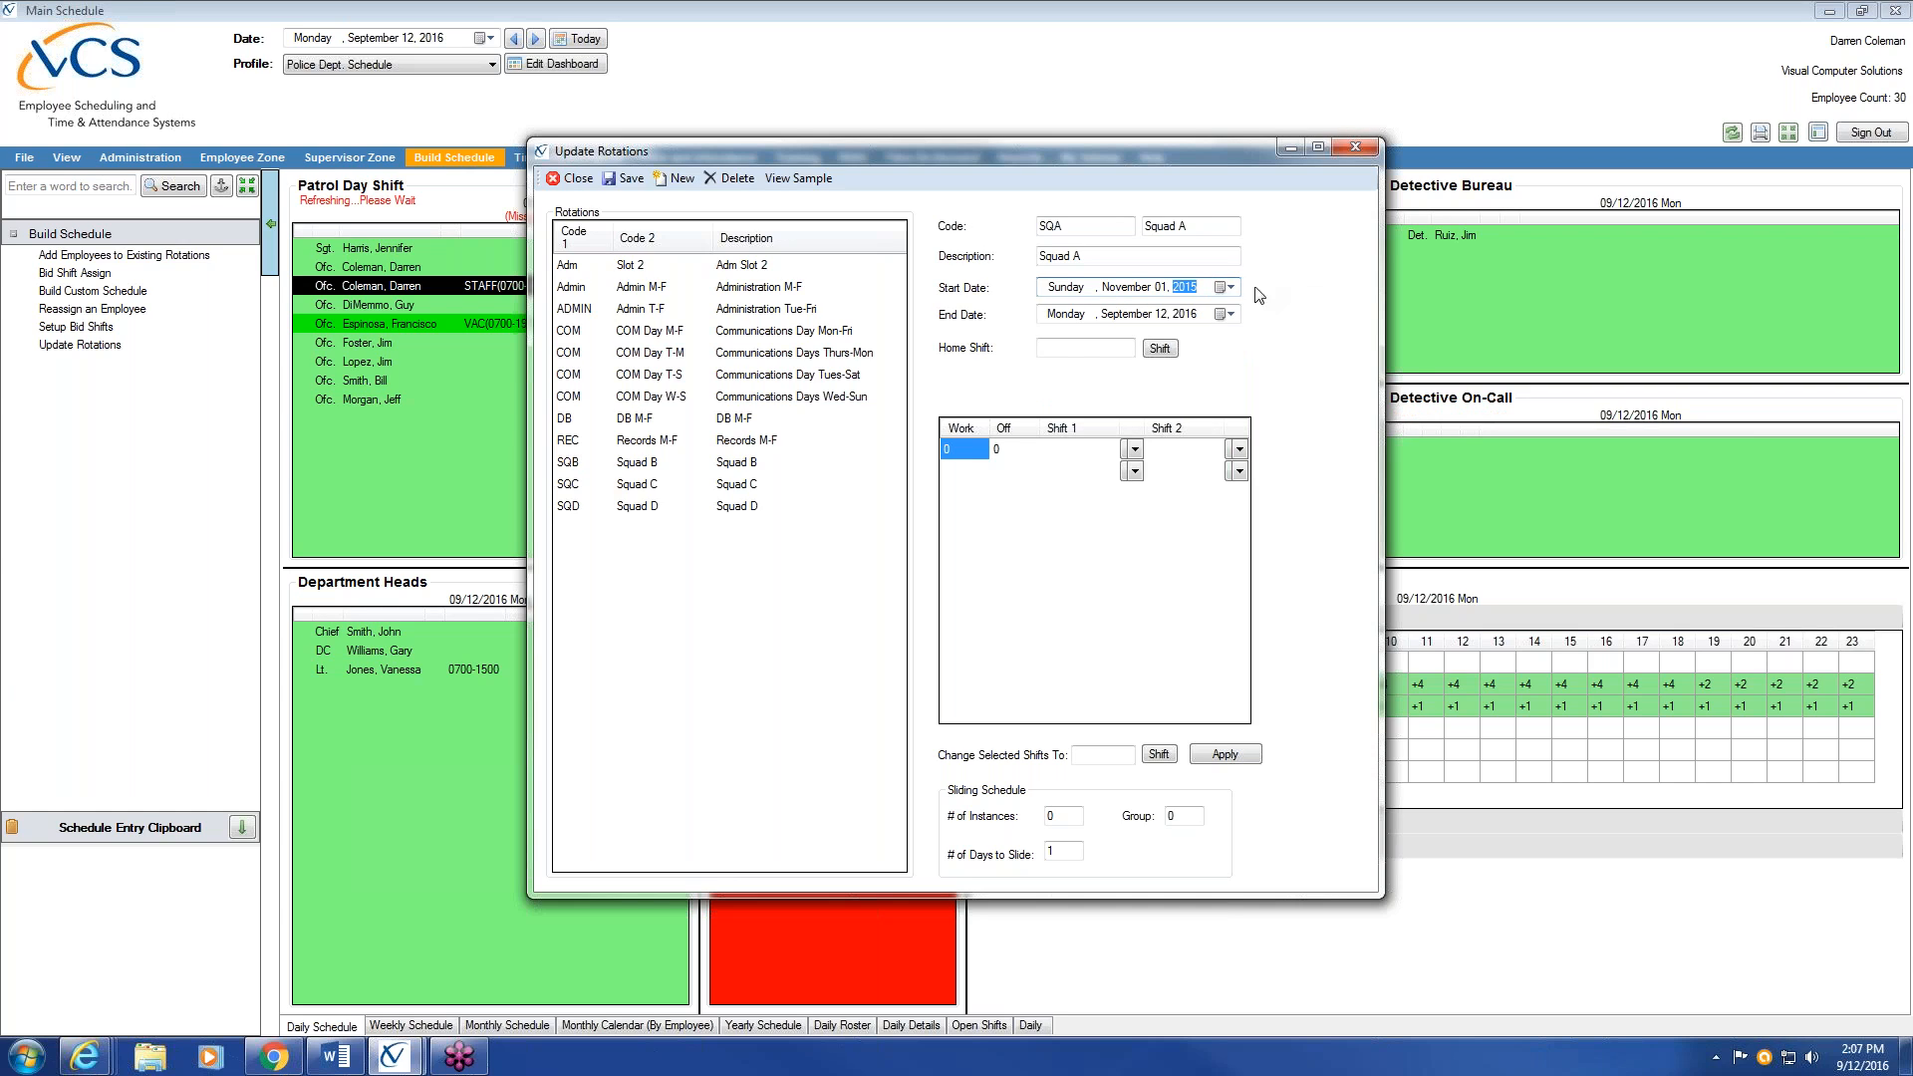
pyautogui.click(1227, 289)
pyautogui.click(1246, 315)
pyautogui.click(1246, 315)
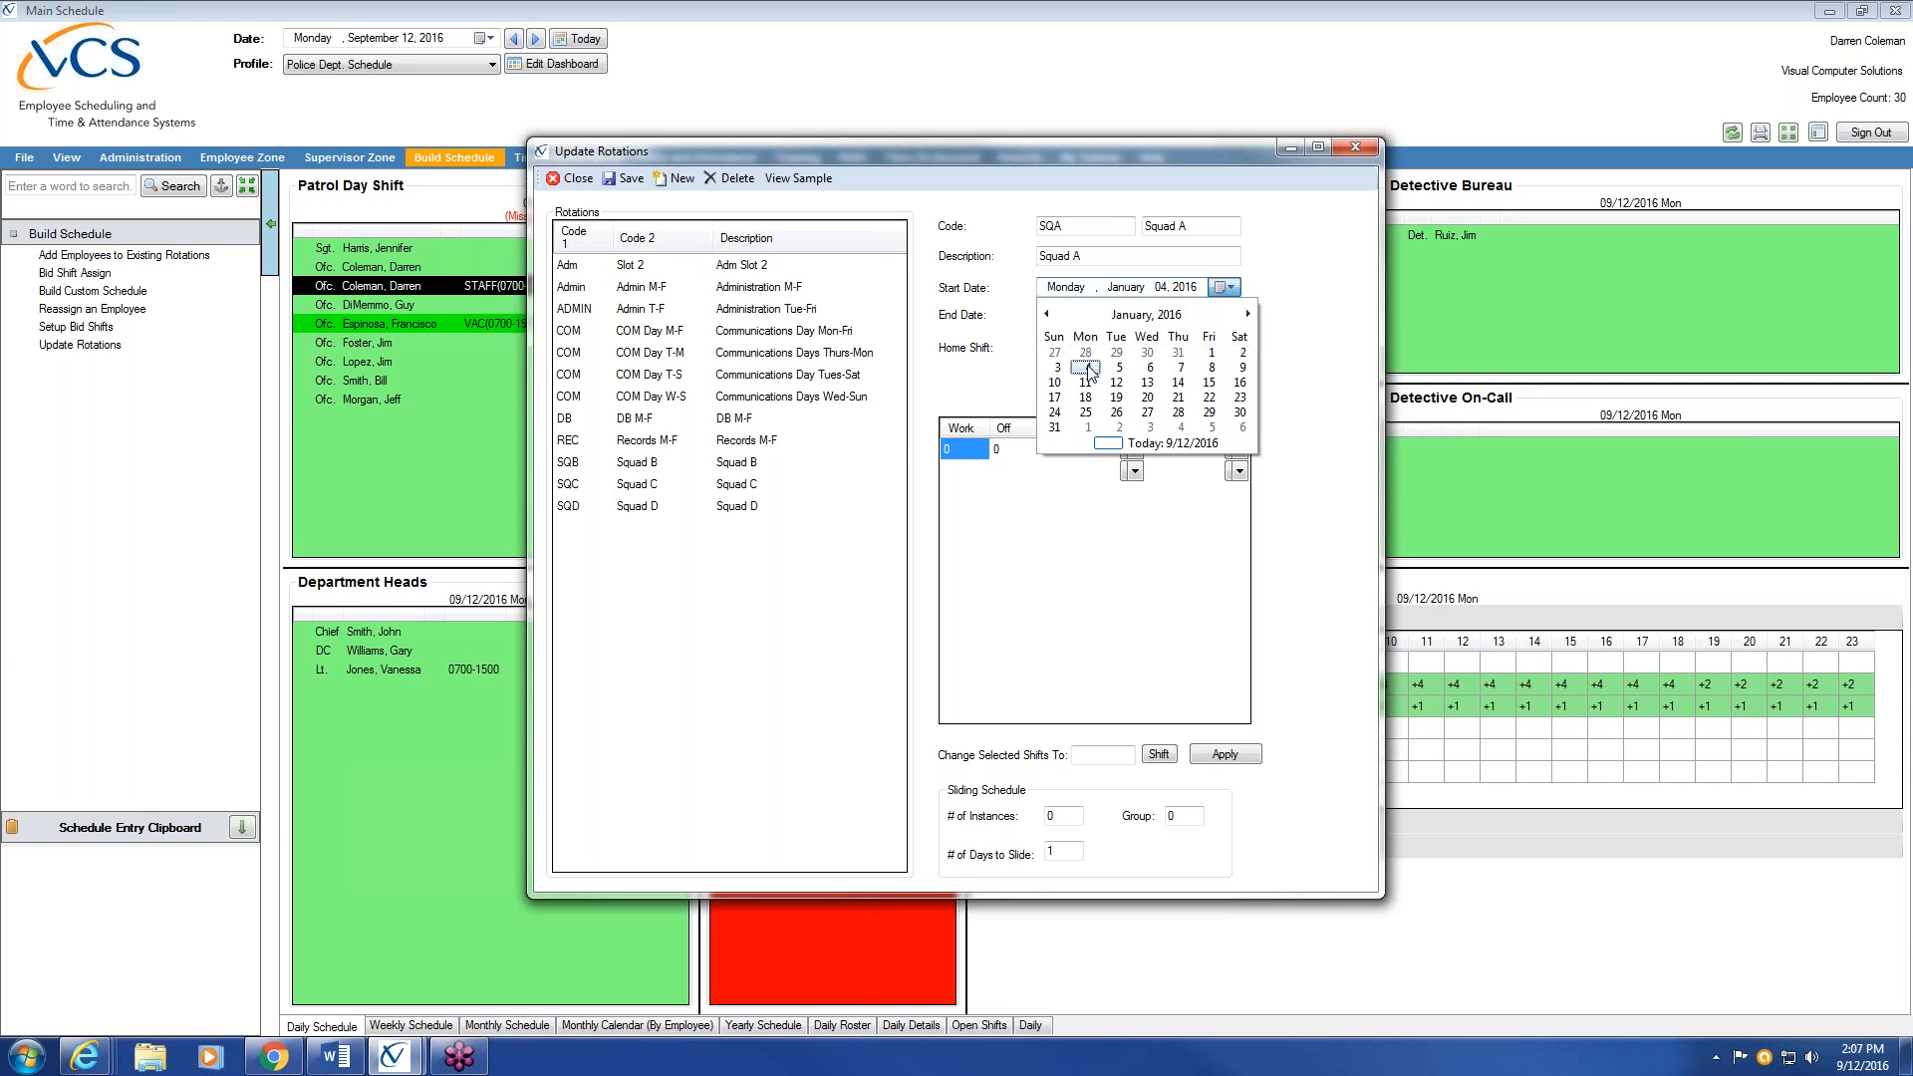
pyautogui.click(1061, 367)
# Set the Squad A rotation's end date to December 31, 2020
pyautogui.click(1123, 316)
pyautogui.write('12')
pyautogui.click(1160, 315)
pyautogui.write('31')
pyautogui.click(1185, 315)
pyautogui.write('2020')
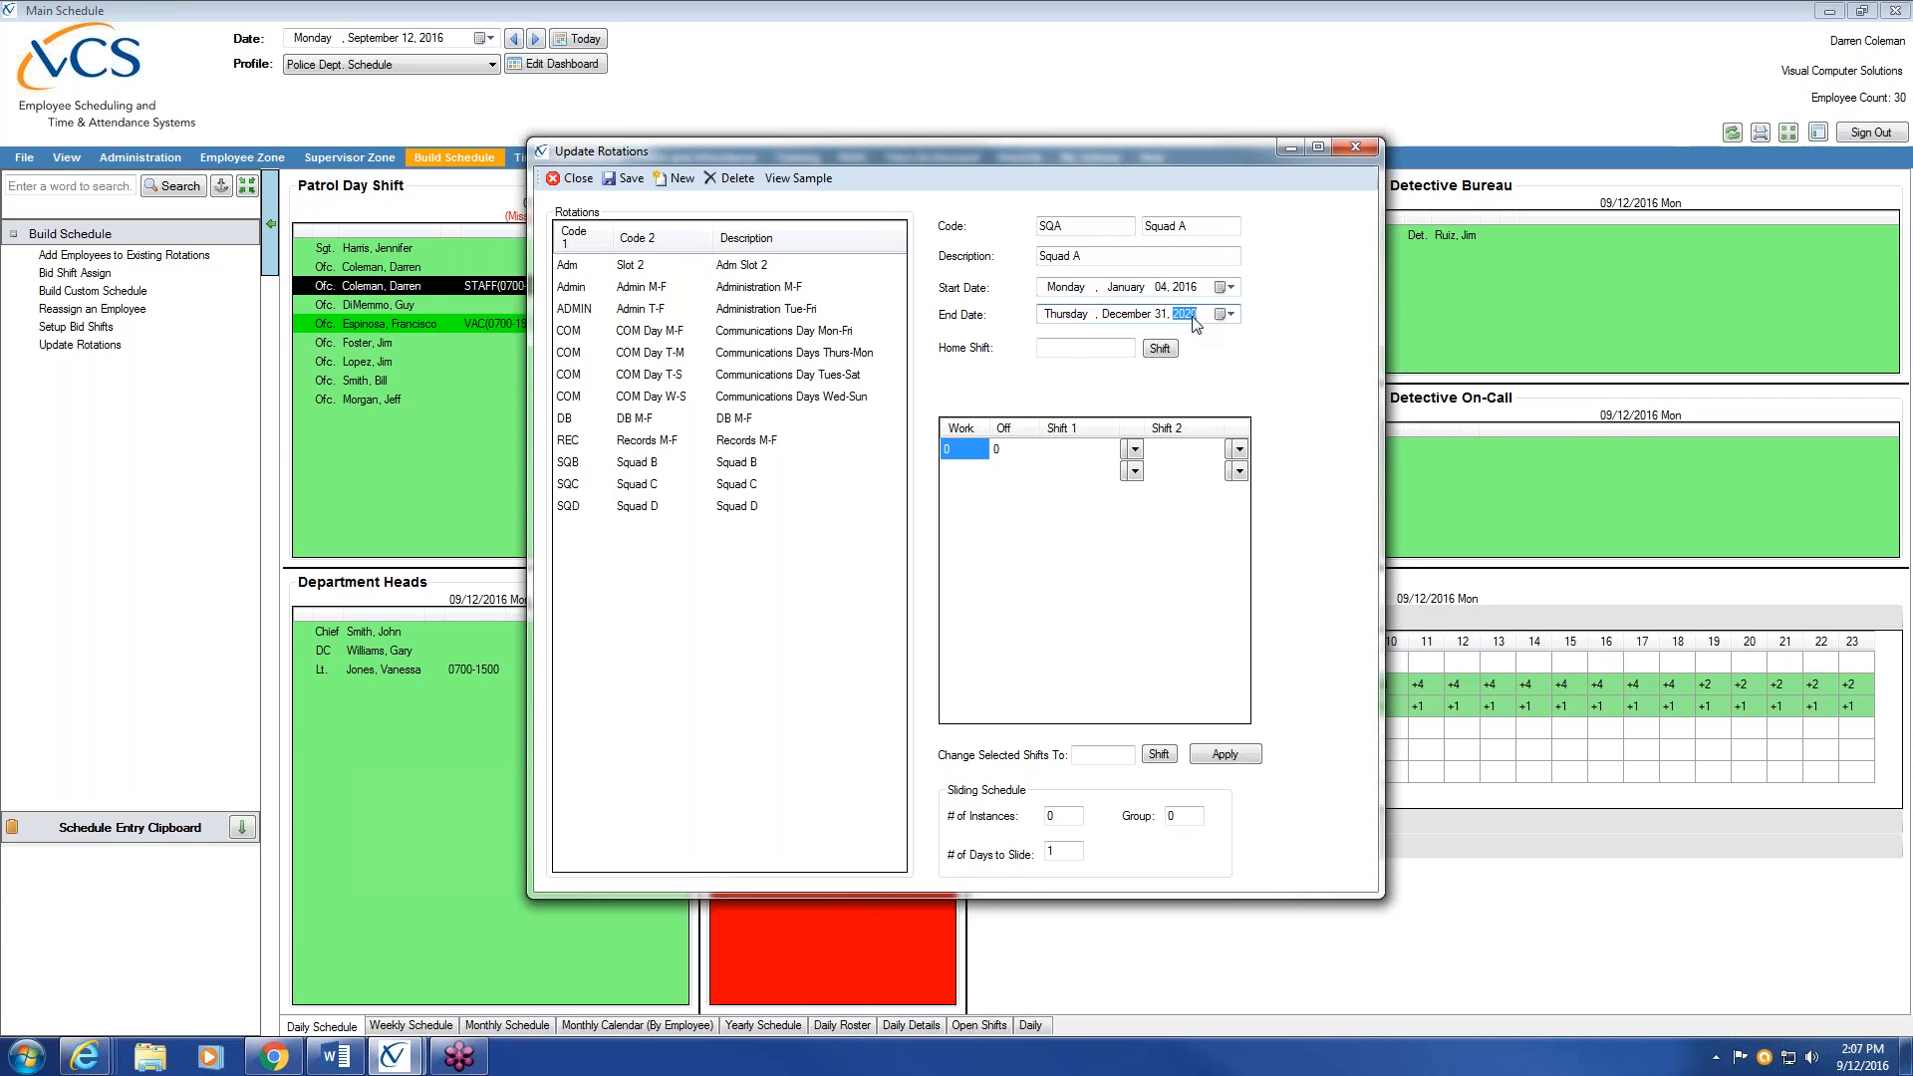
# Fill the first three pattern rows with 2 days work and 2 off, 3 work and 2 off, and 2 work and 3 off
pyautogui.click(978, 450)
pyautogui.write('2')
pyautogui.press('Tab')
pyautogui.write('2')
pyautogui.click(955, 453)
pyautogui.click(946, 471)
pyautogui.write('3')
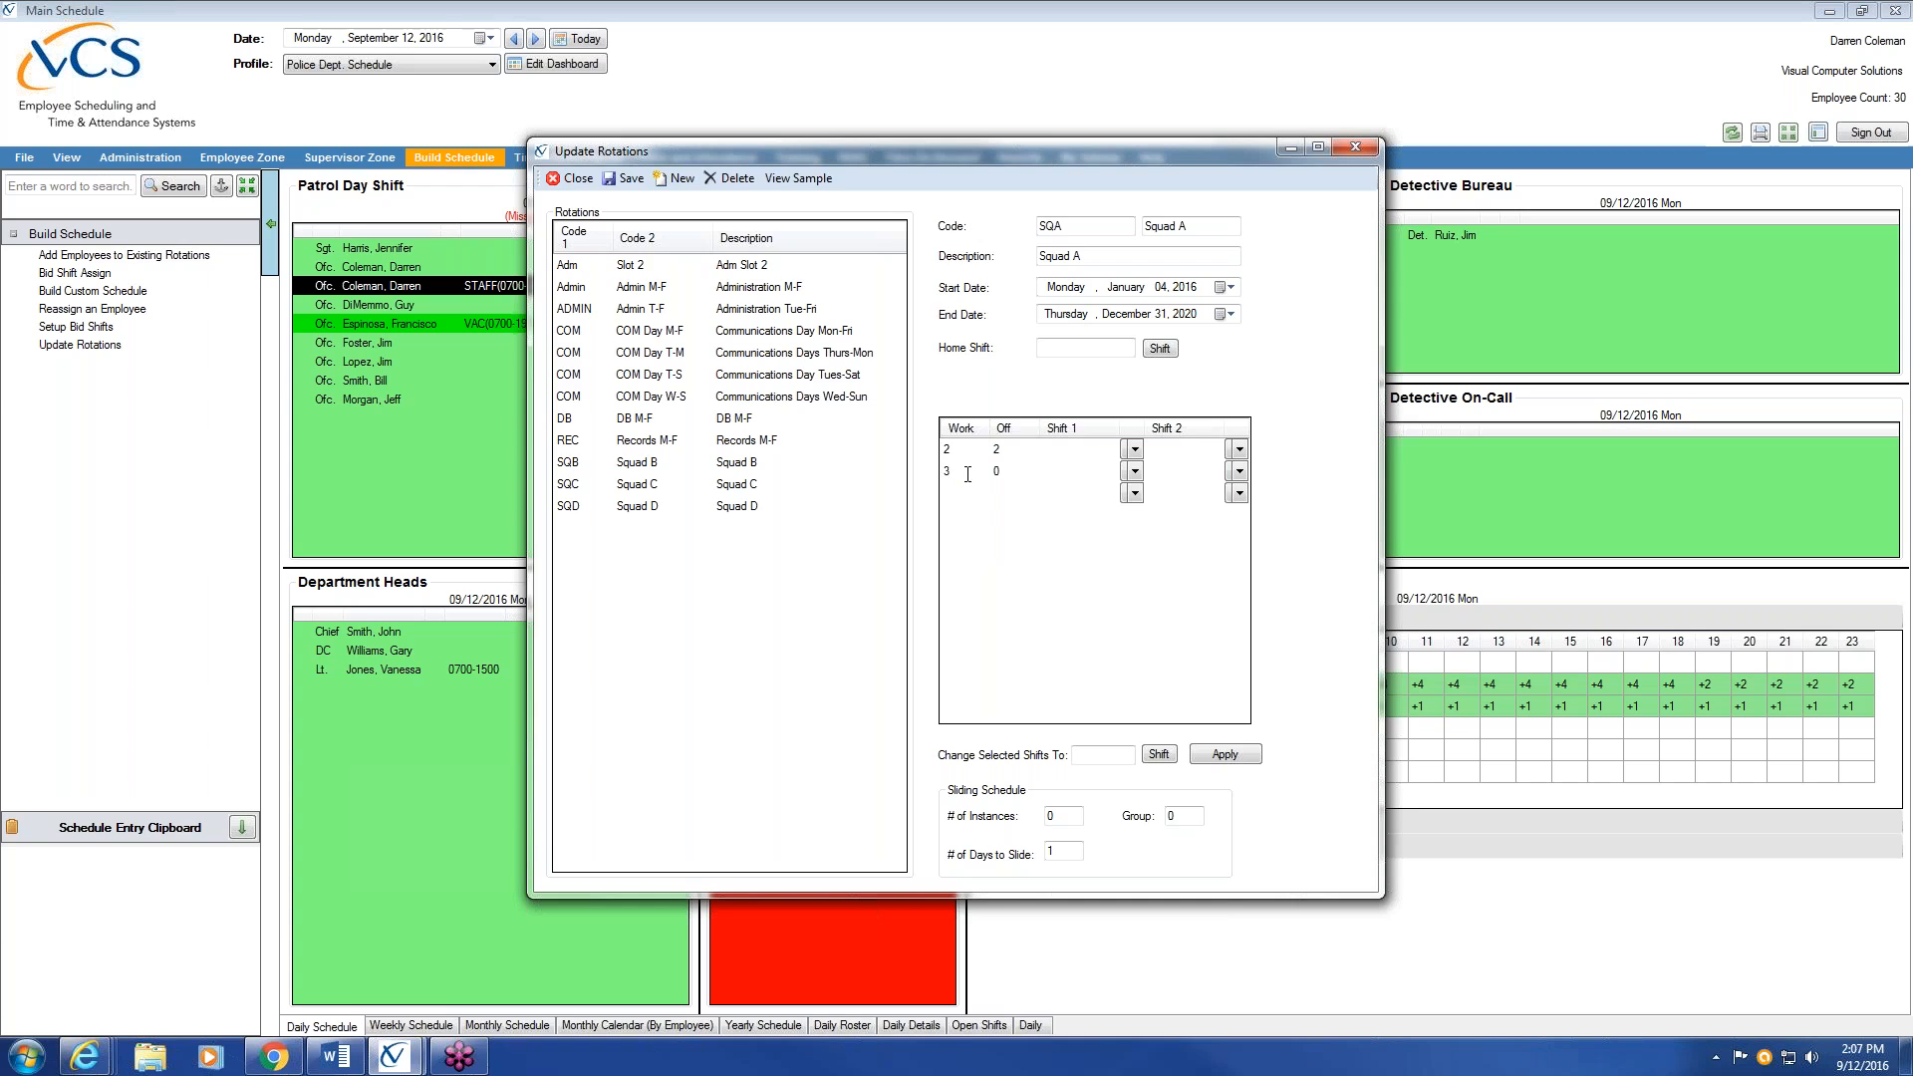
pyautogui.click(1000, 476)
pyautogui.write('2')
pyautogui.click(958, 493)
pyautogui.write('2')
pyautogui.click(1000, 494)
pyautogui.write('3')
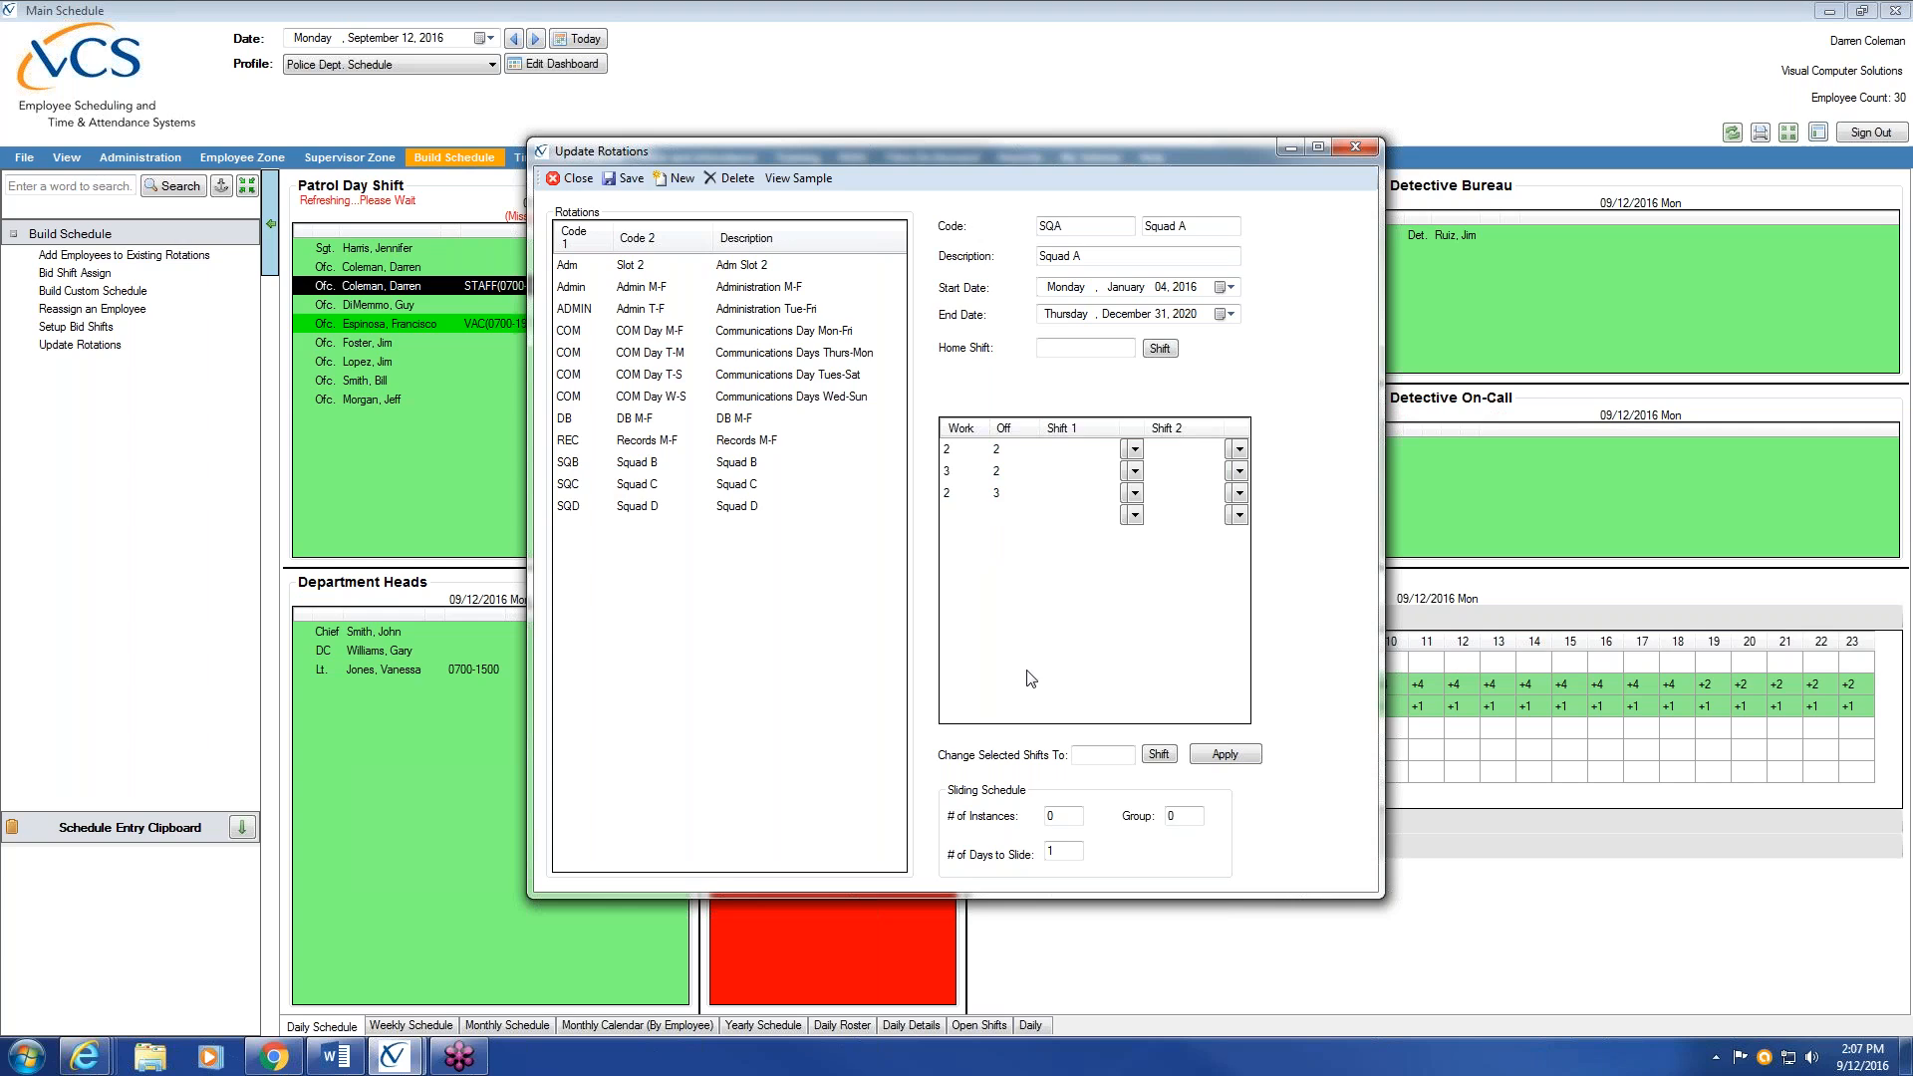
# Assign Patrol Days 0700-1500 as Shift 1 for the first three pattern rows
pyautogui.click(1134, 450)
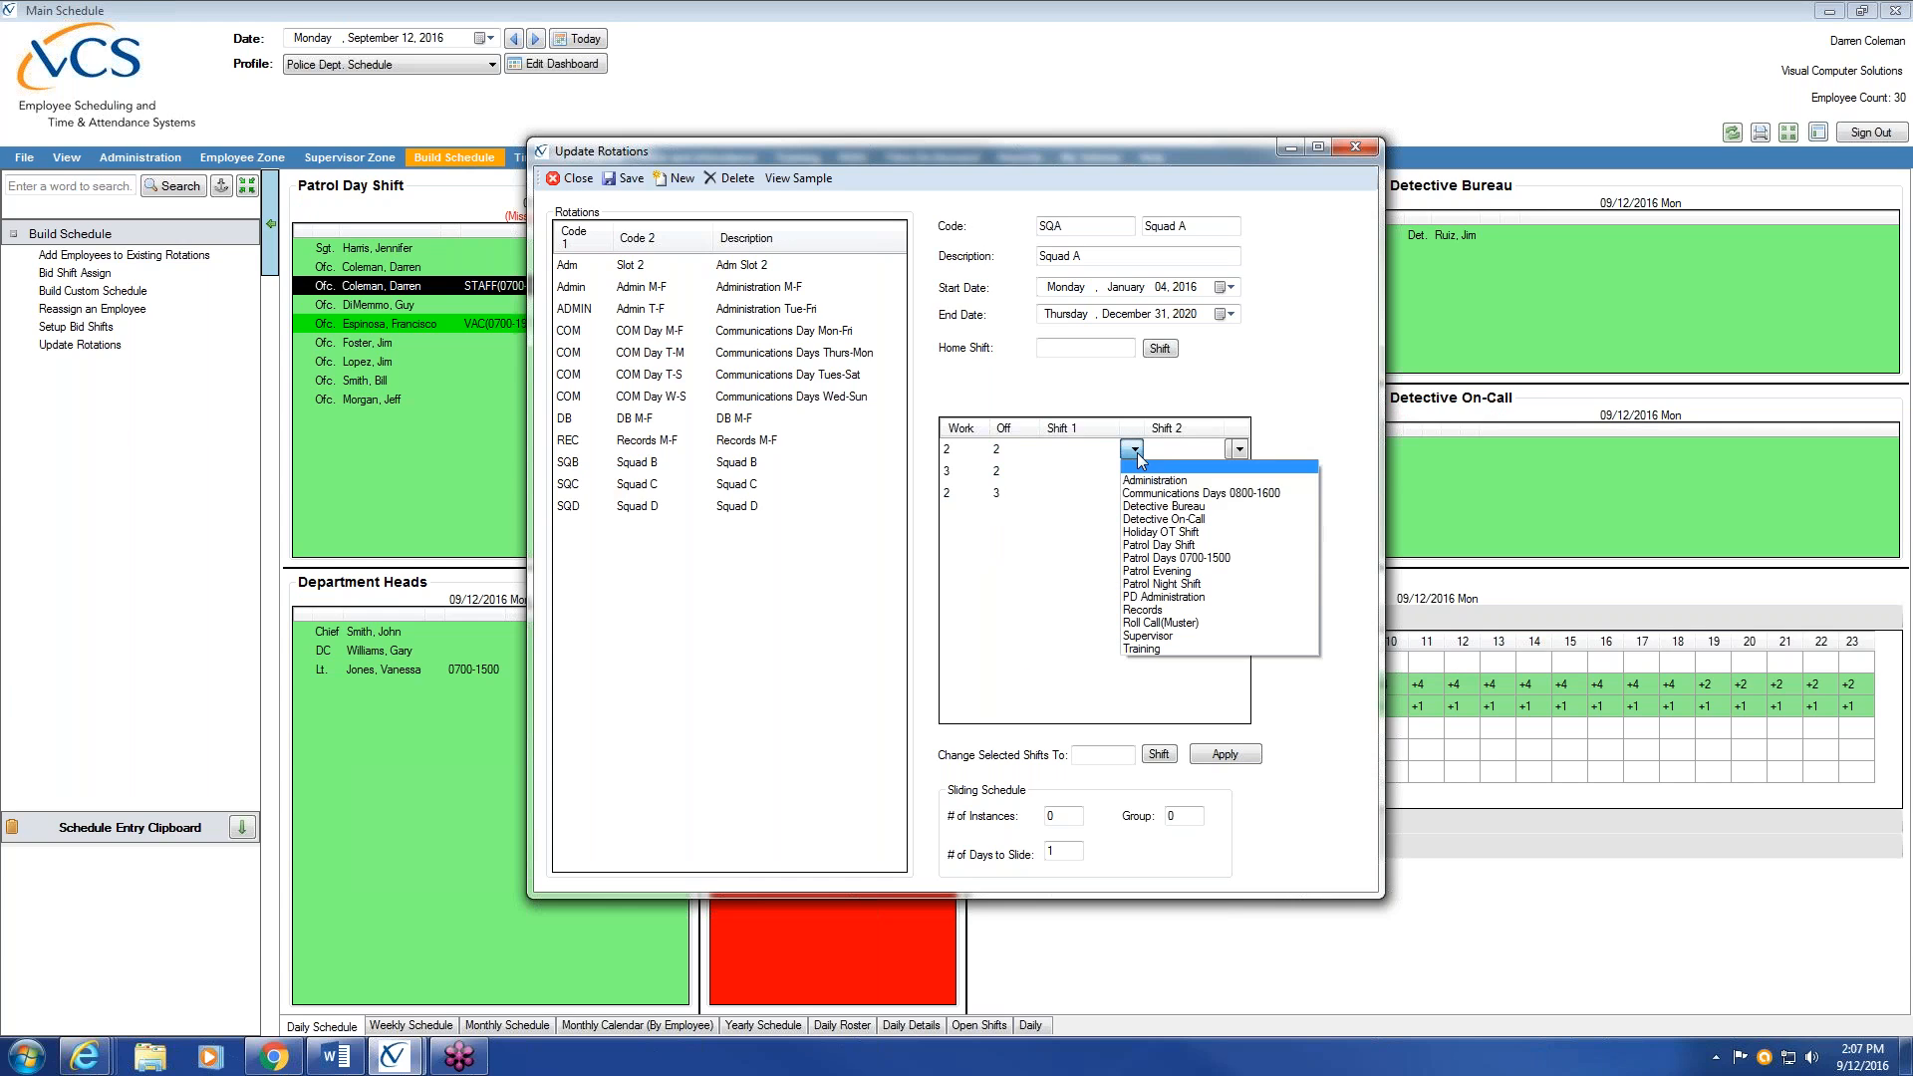
pyautogui.click(1242, 556)
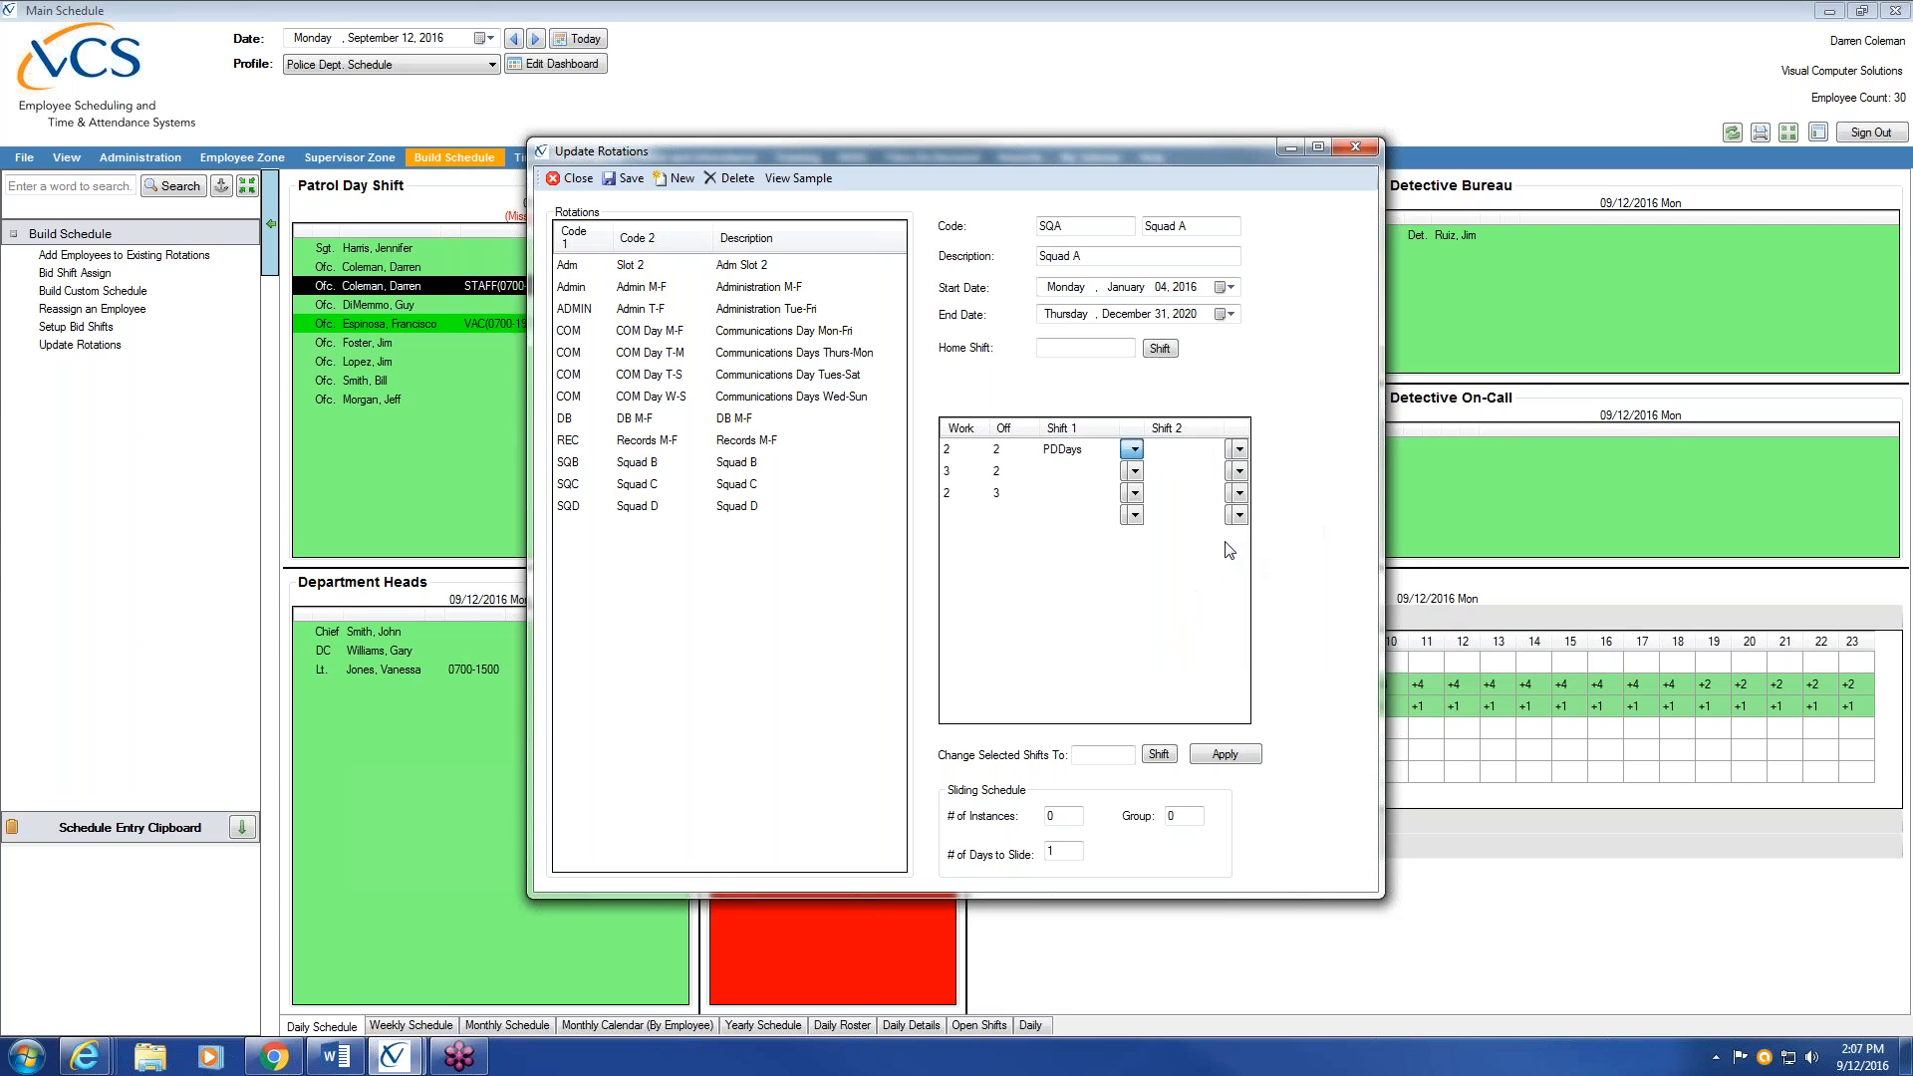
pyautogui.click(1134, 471)
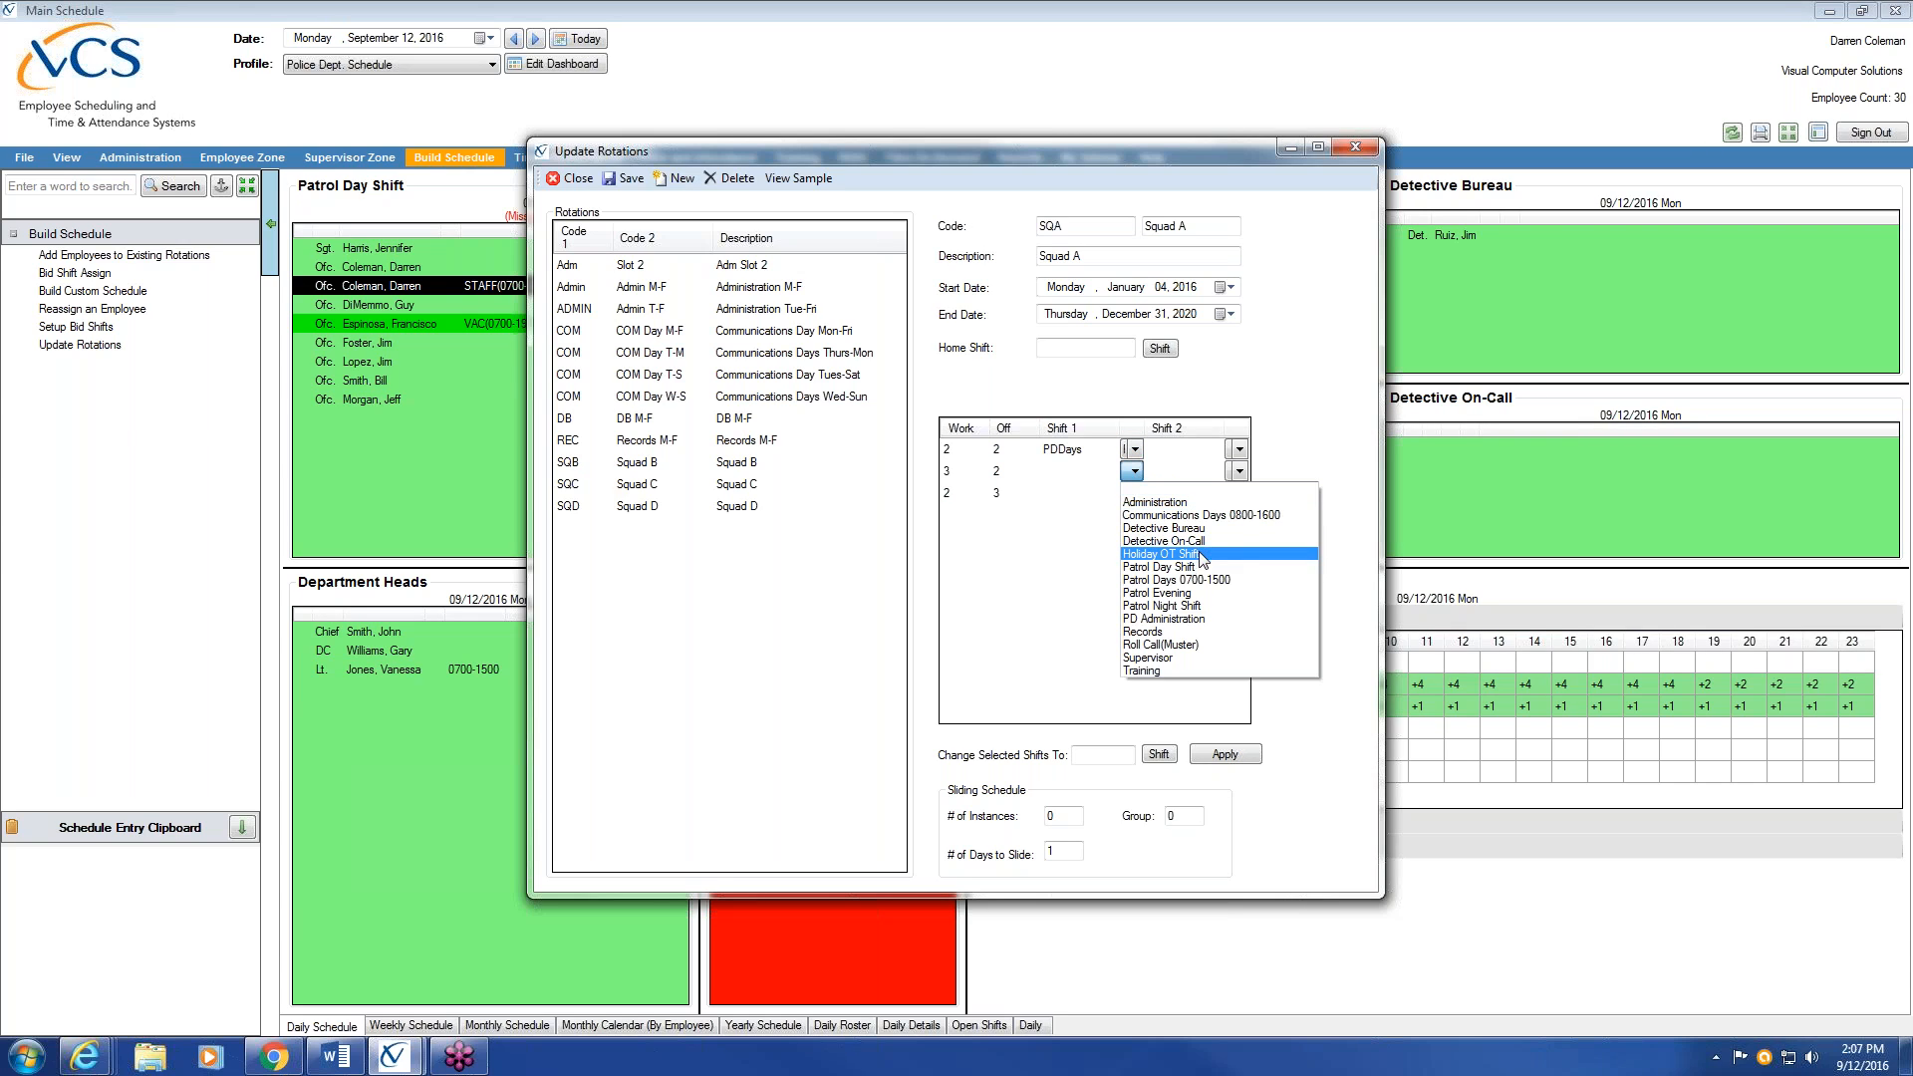
pyautogui.click(1175, 579)
pyautogui.click(1133, 493)
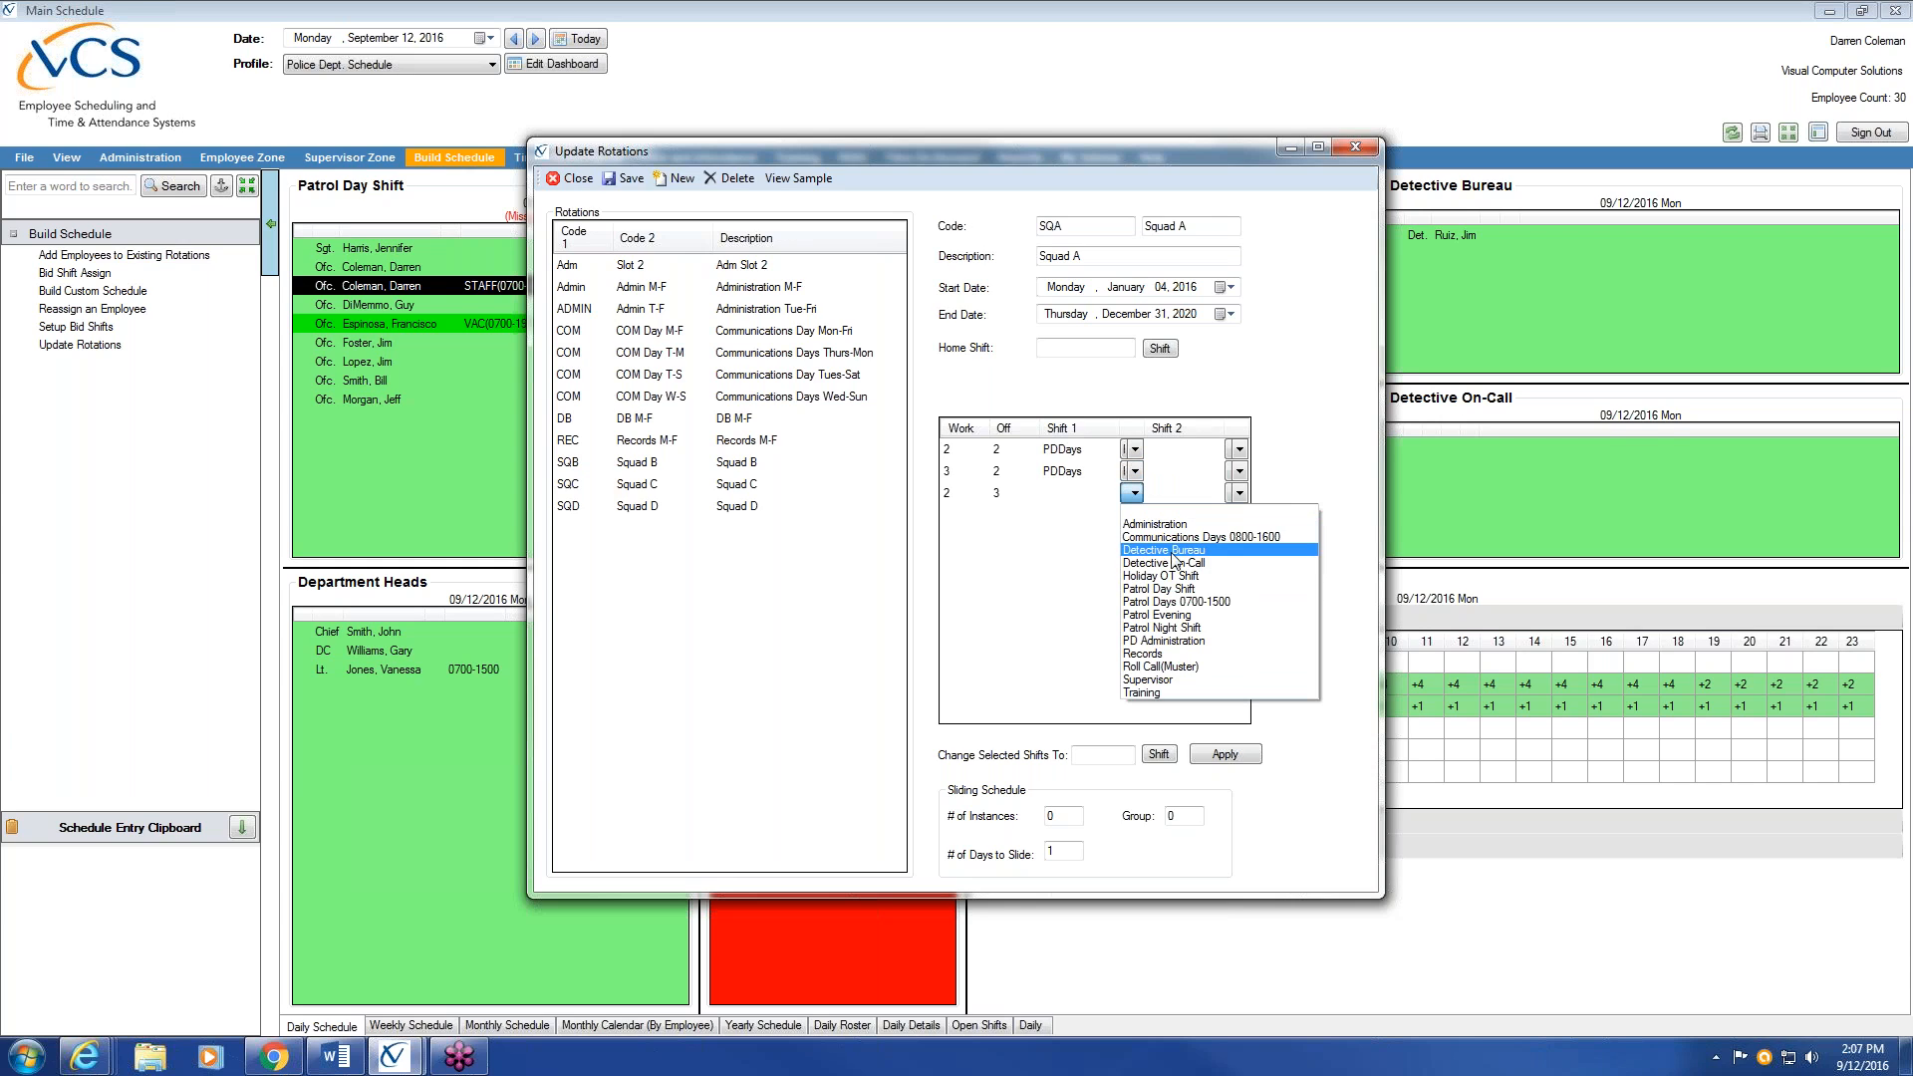
pyautogui.click(1175, 600)
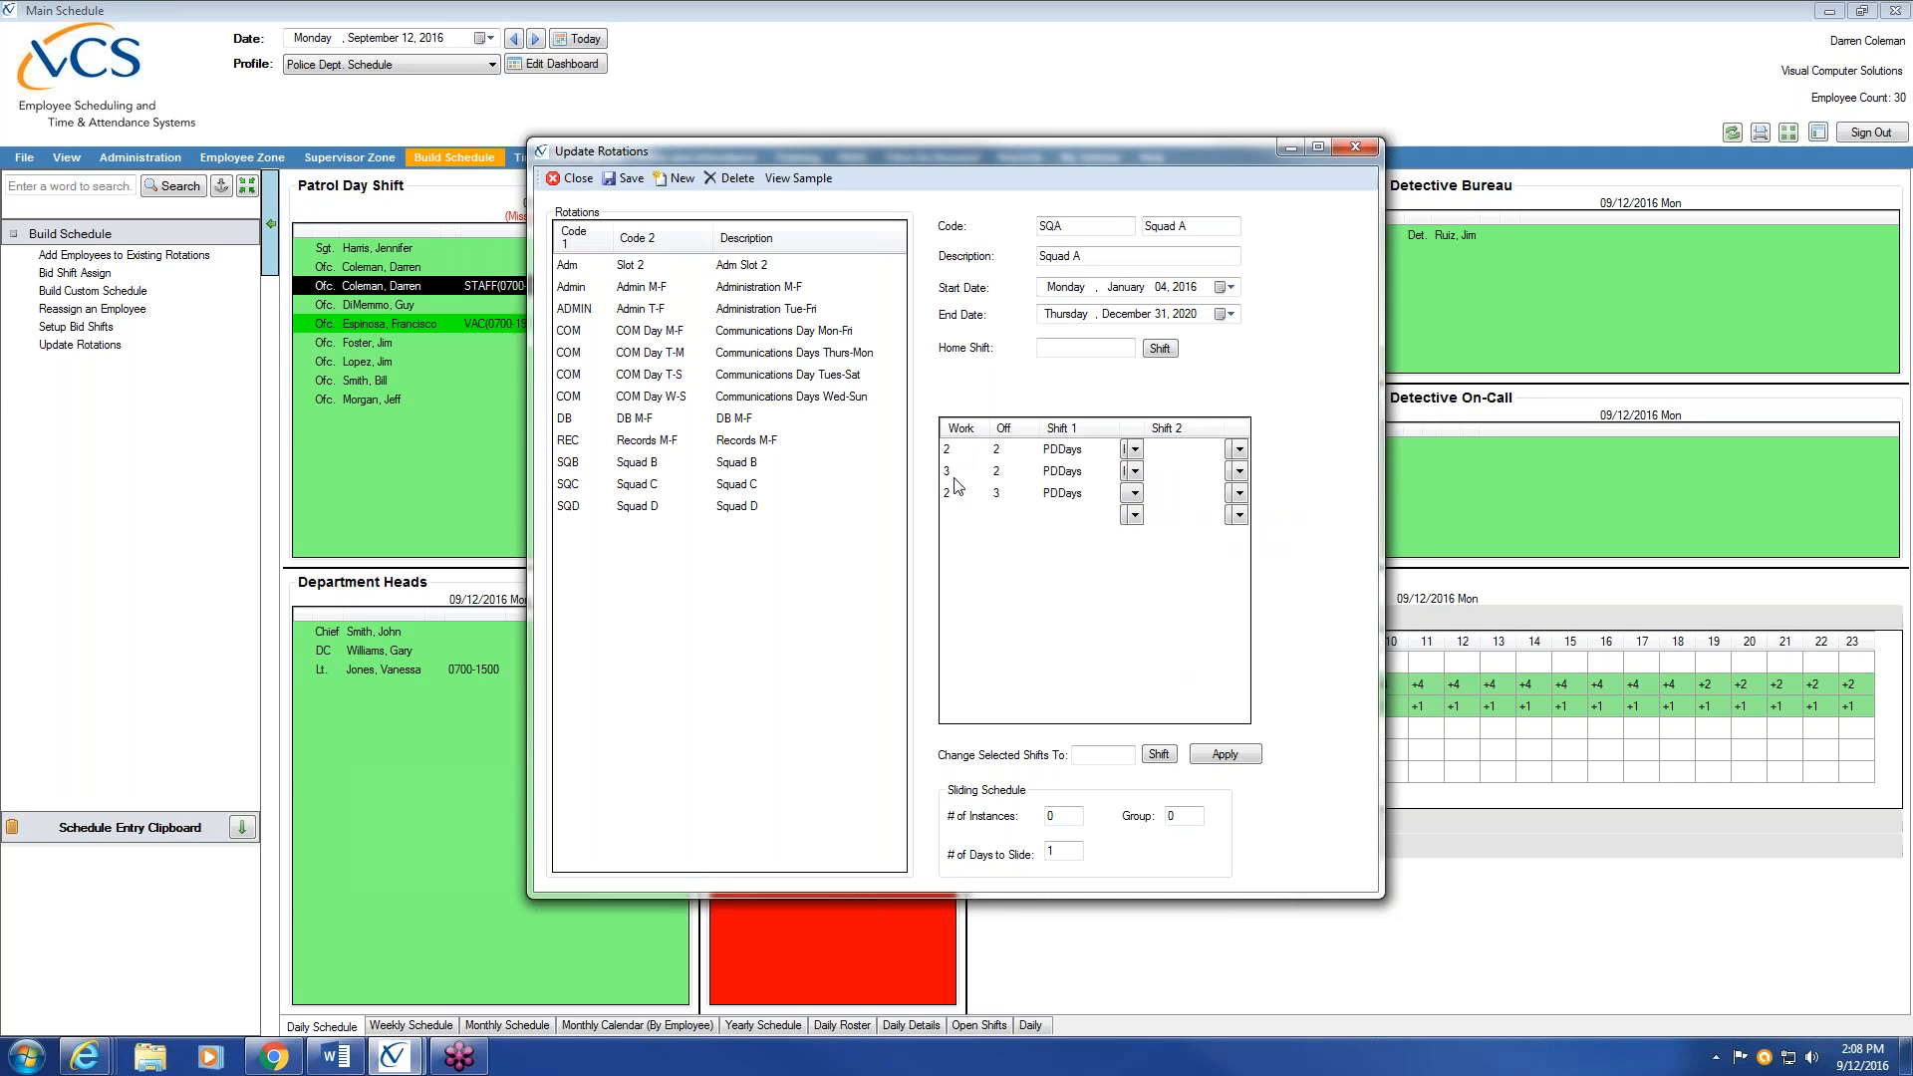
# Add pattern rows four to six with 2 days work and 2 off, 3 work and 2 off, and 2 work and 3 off
pyautogui.click(958, 511)
pyautogui.click(954, 451)
pyautogui.click(996, 493)
pyautogui.press('Up')
pyautogui.press('Up')
pyautogui.press('Left')
pyautogui.click(954, 513)
pyautogui.write('2')
pyautogui.click(955, 537)
pyautogui.write('3')
pyautogui.click(997, 537)
pyautogui.write('2')
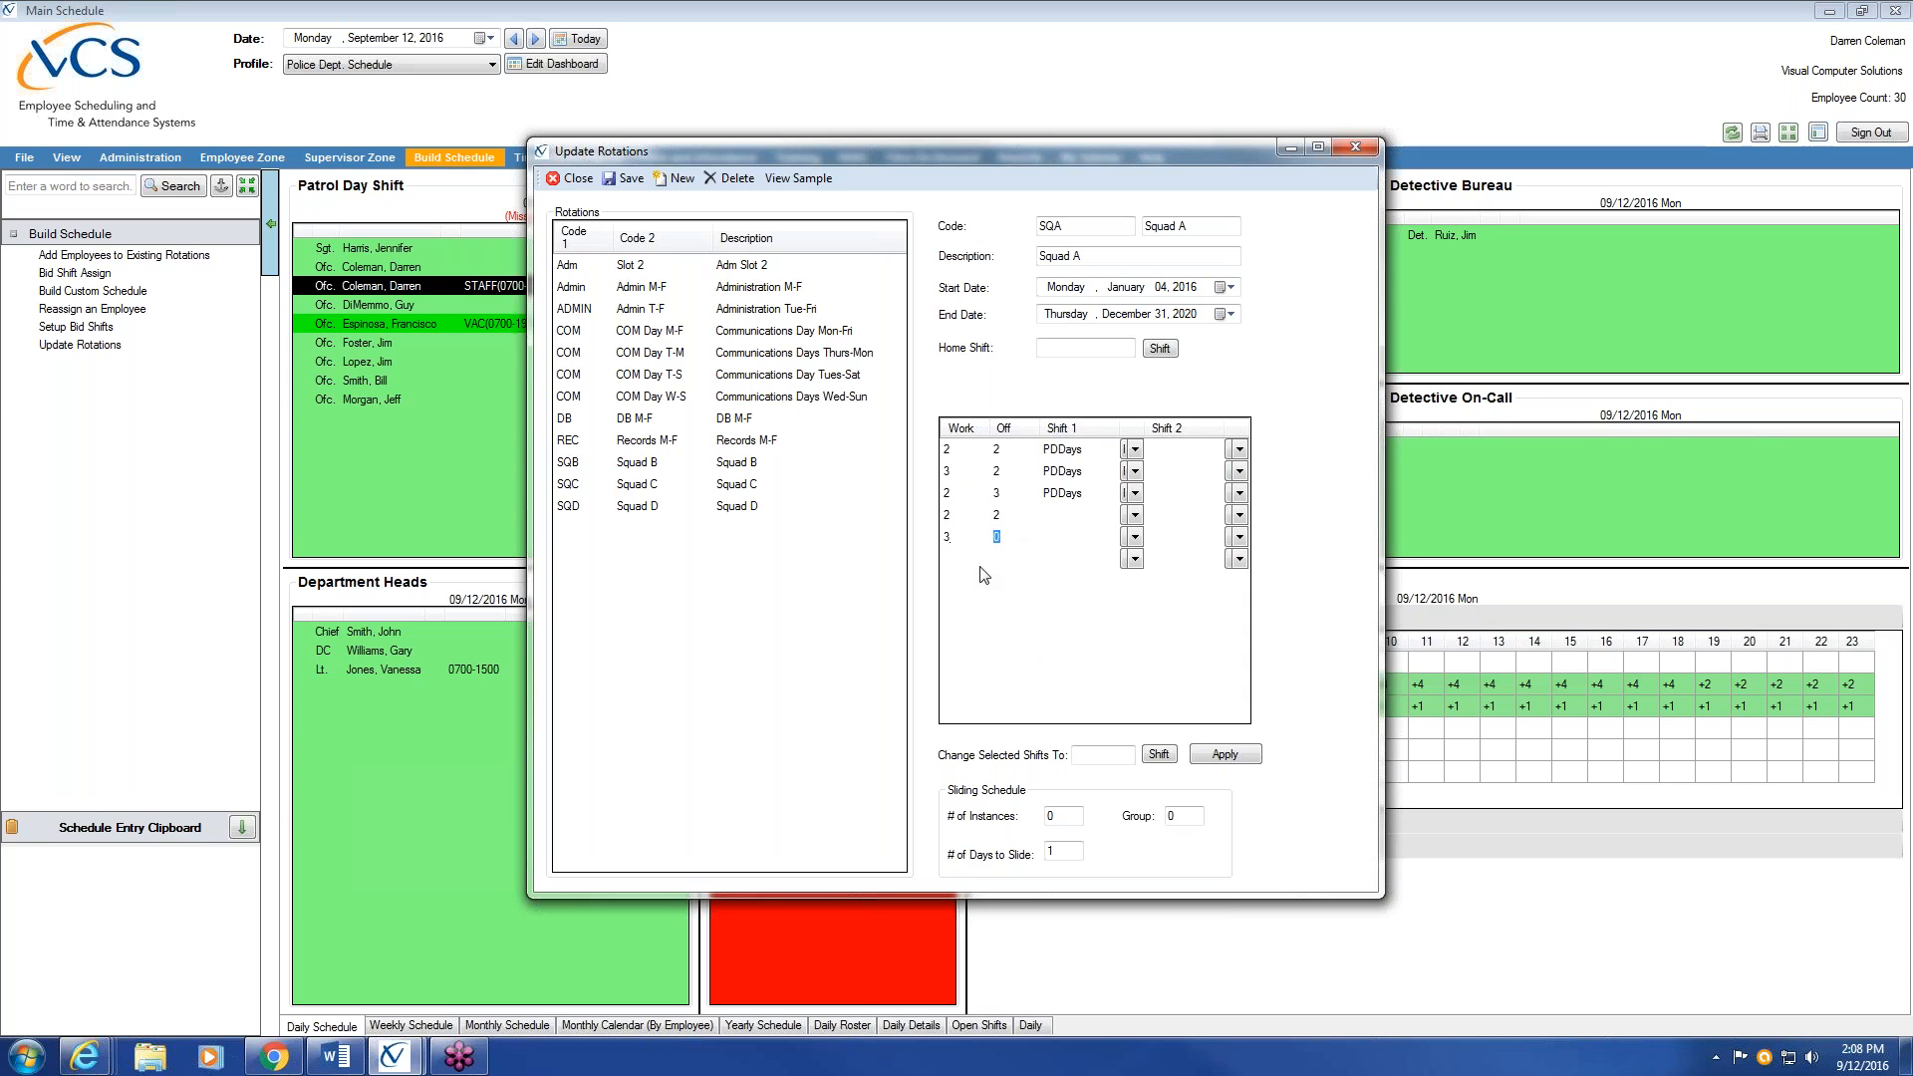
pyautogui.click(954, 561)
pyautogui.write('2')
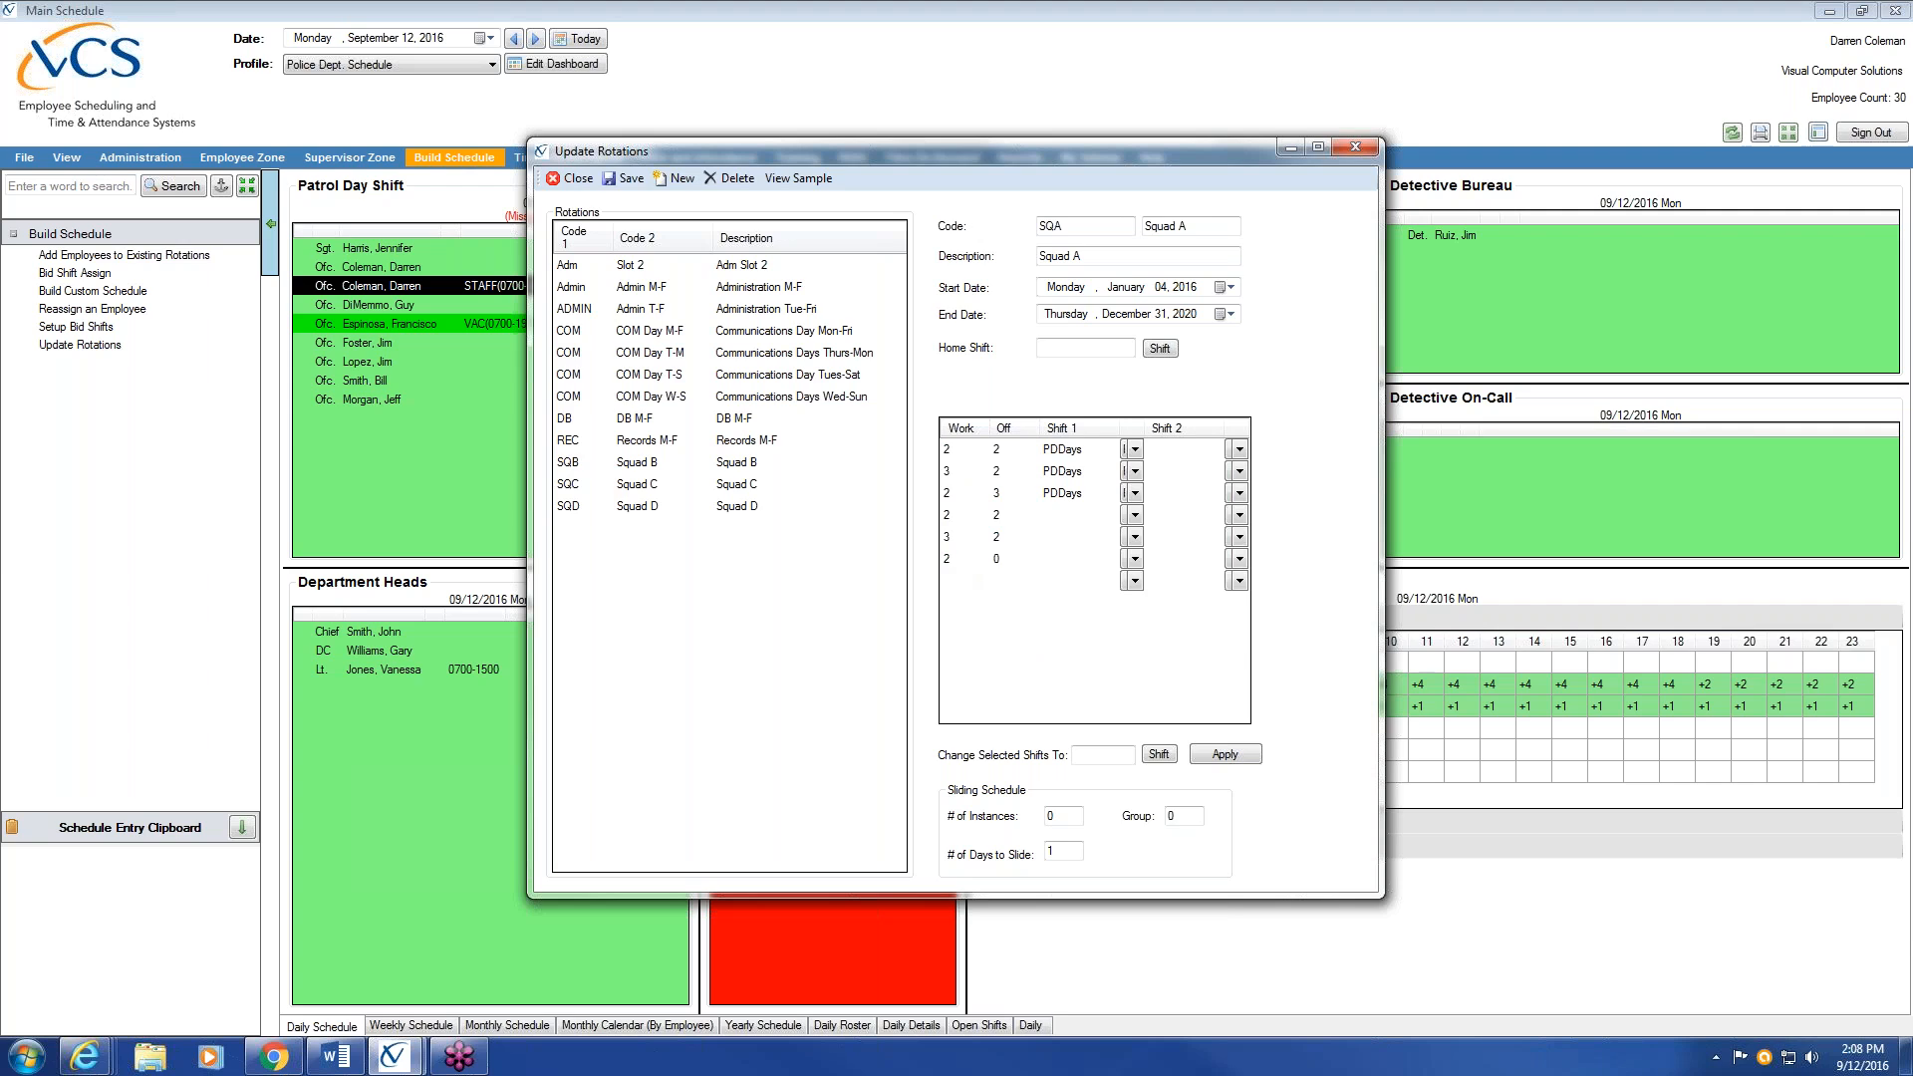
pyautogui.click(997, 559)
pyautogui.write('3')
# Assign Patrol Days 0700-1500 as Shift 1 for pattern rows four to six
pyautogui.click(1134, 520)
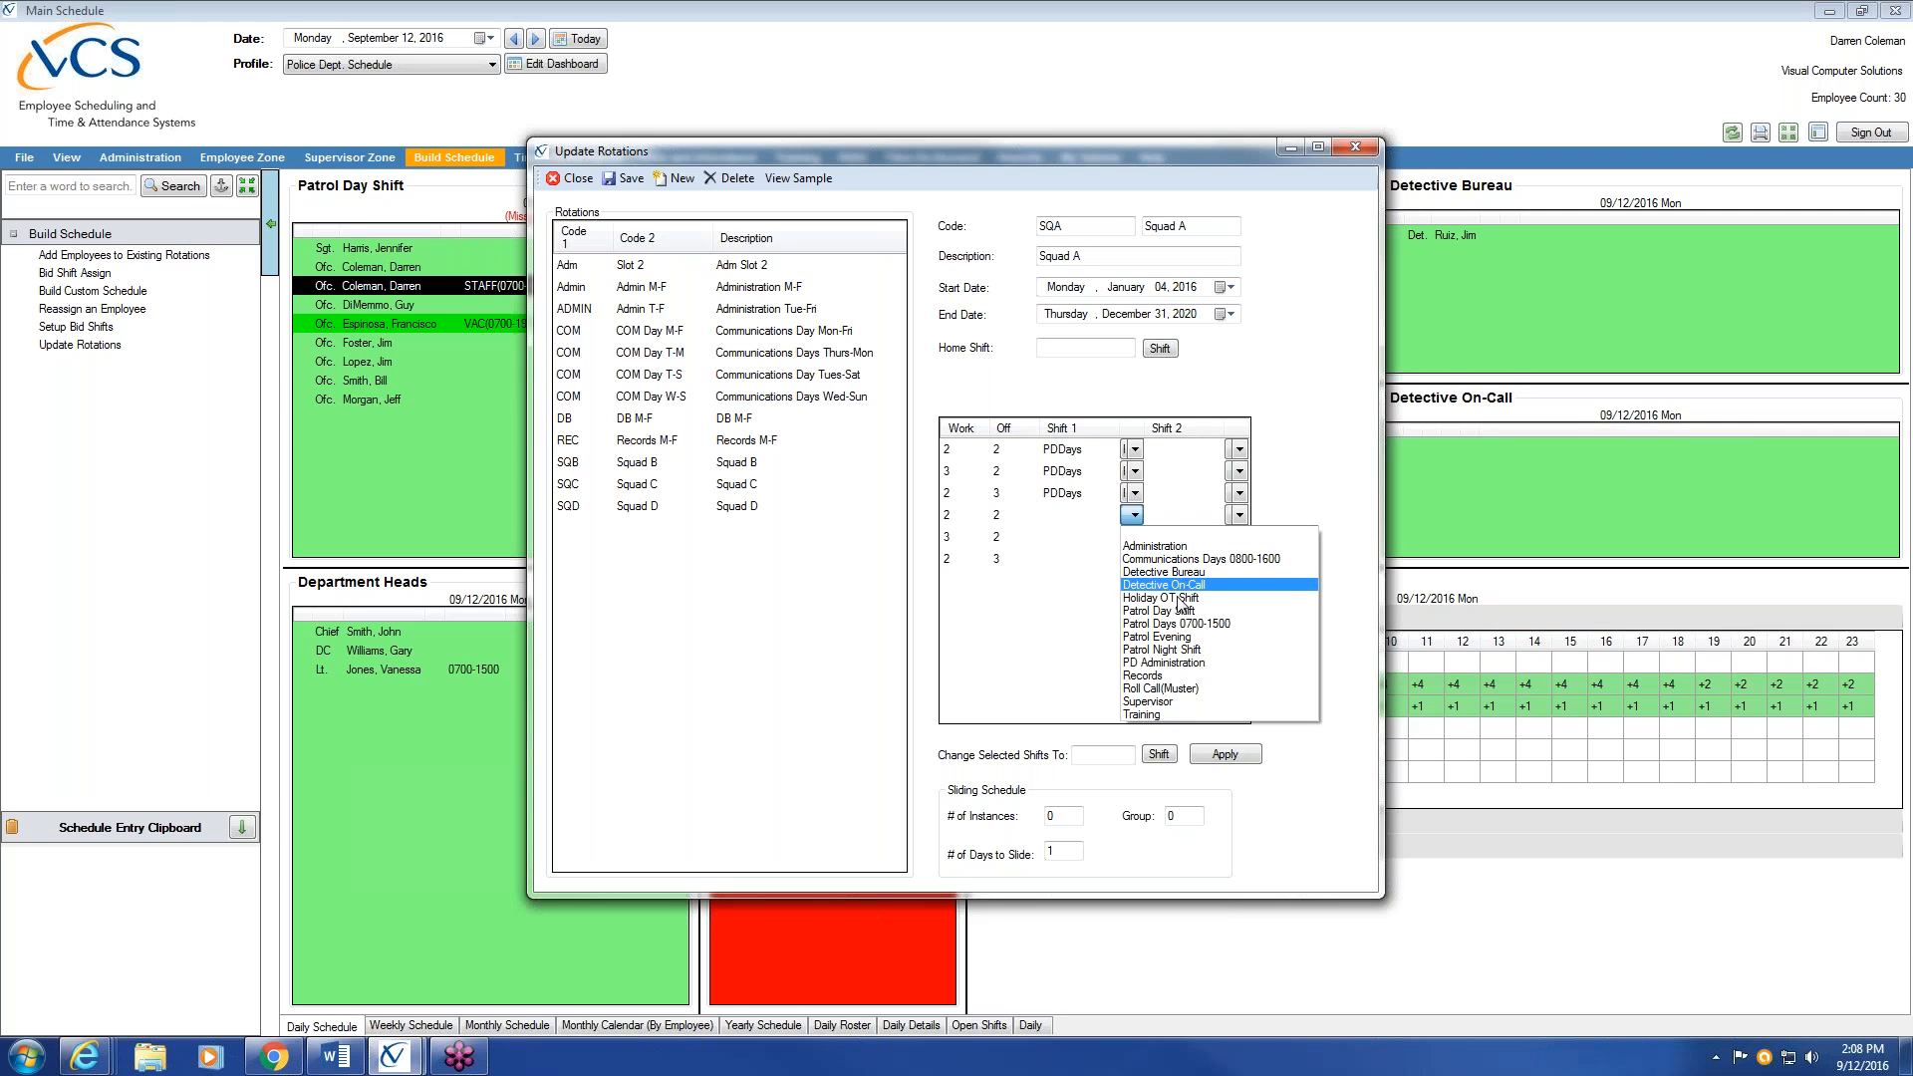
pyautogui.click(1185, 612)
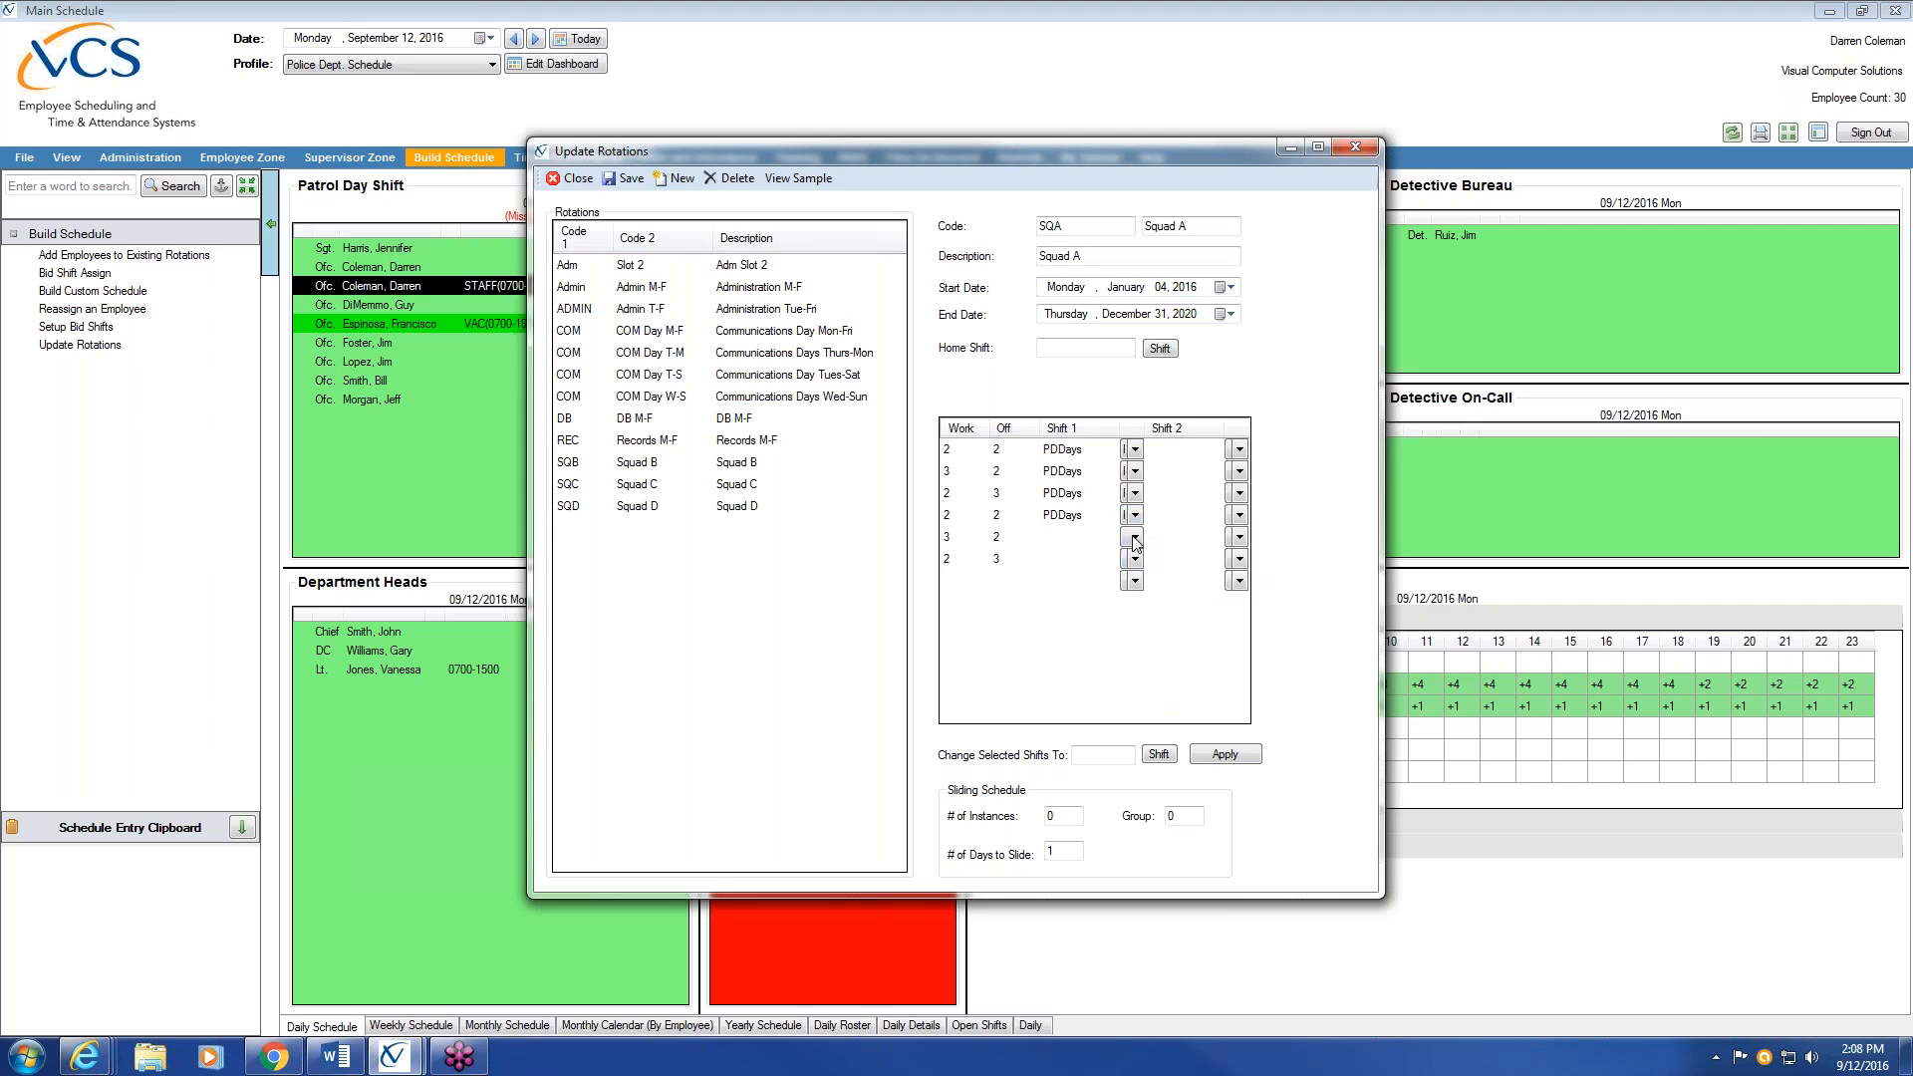
pyautogui.click(1134, 537)
pyautogui.click(1185, 633)
pyautogui.click(1134, 559)
pyautogui.click(1185, 654)
# Add pattern rows seven to nine with 2 days work and 2 off, 3 work and 2 off, and 2 work and 3 off
pyautogui.click(950, 582)
pyautogui.write('2')
pyautogui.press('Tab')
pyautogui.write('2')
pyautogui.click(951, 603)
pyautogui.write('3')
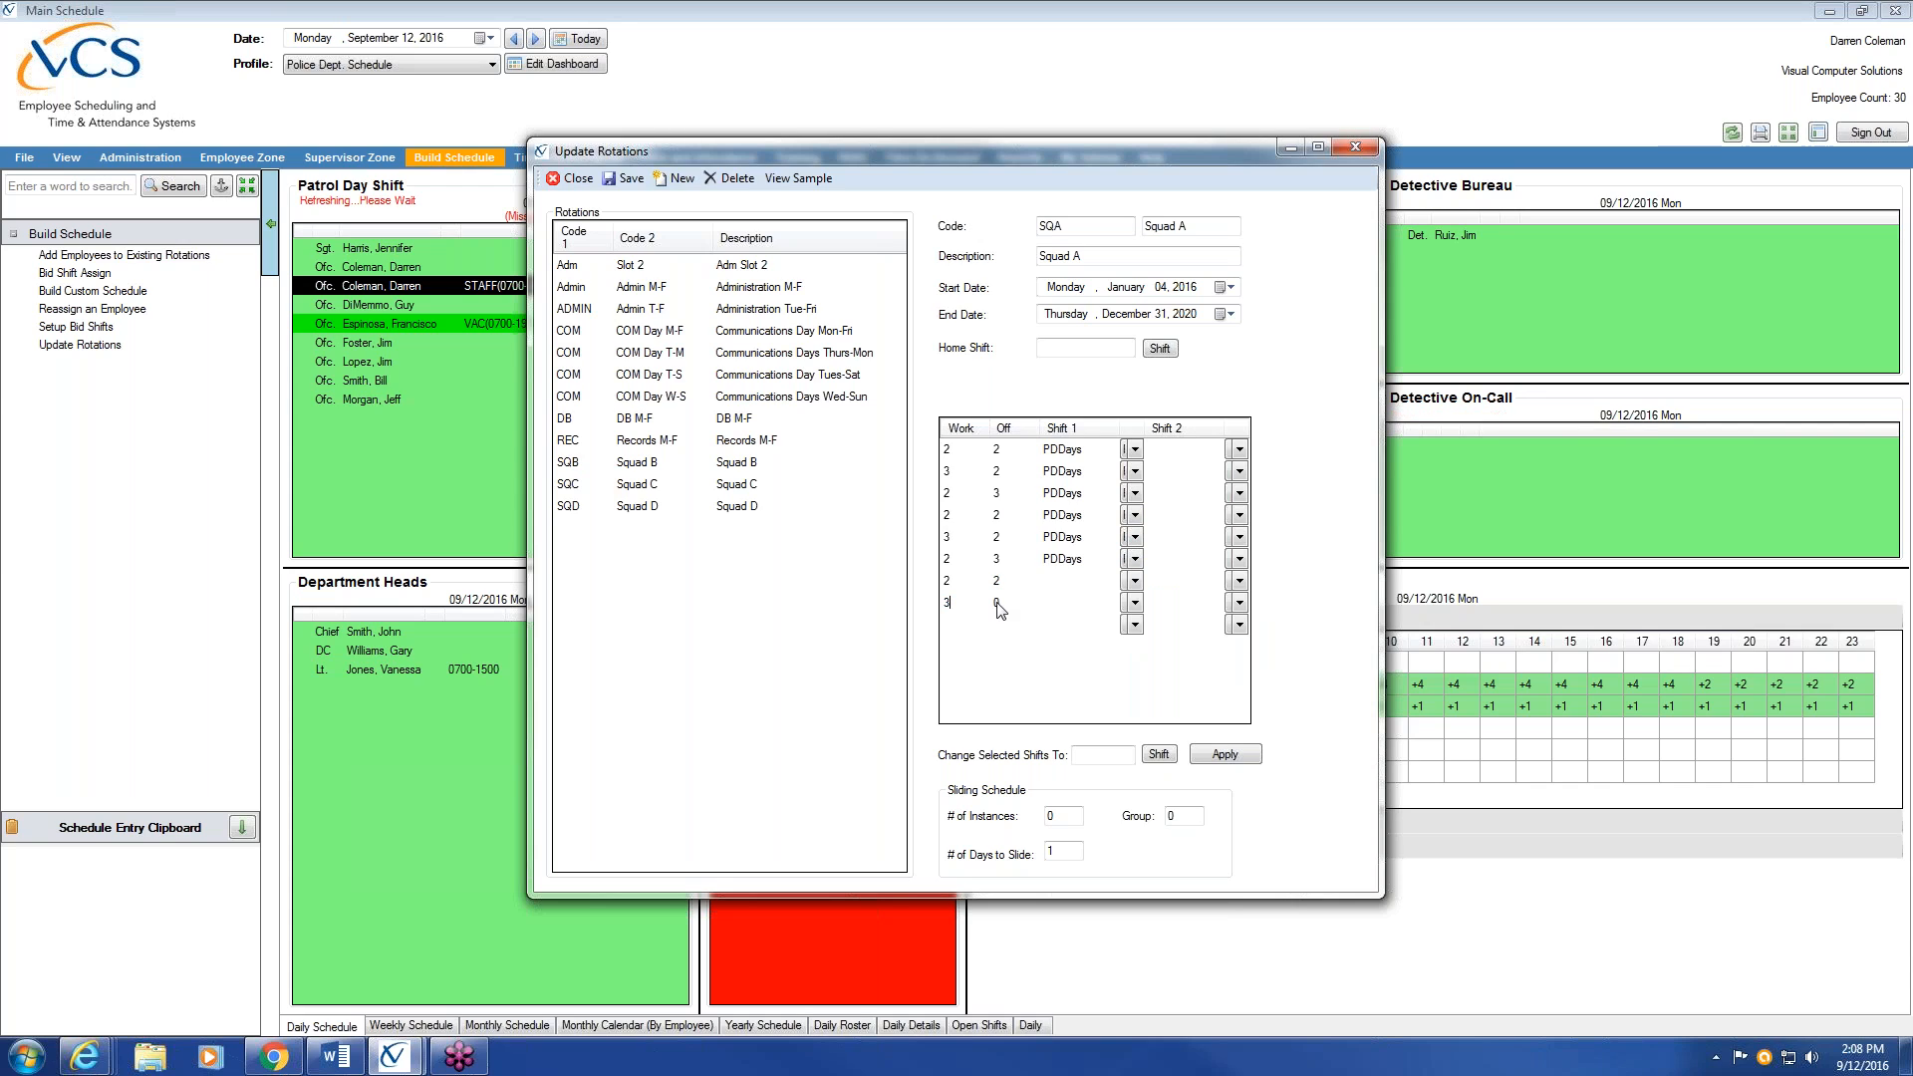
pyautogui.press('Tab')
pyautogui.write('2')
pyautogui.click(952, 627)
pyautogui.write('2')
pyautogui.click(1001, 626)
pyautogui.write('3')
# Assign Patrol Evening as Shift 1 for pattern rows seven to nine
pyautogui.click(1134, 581)
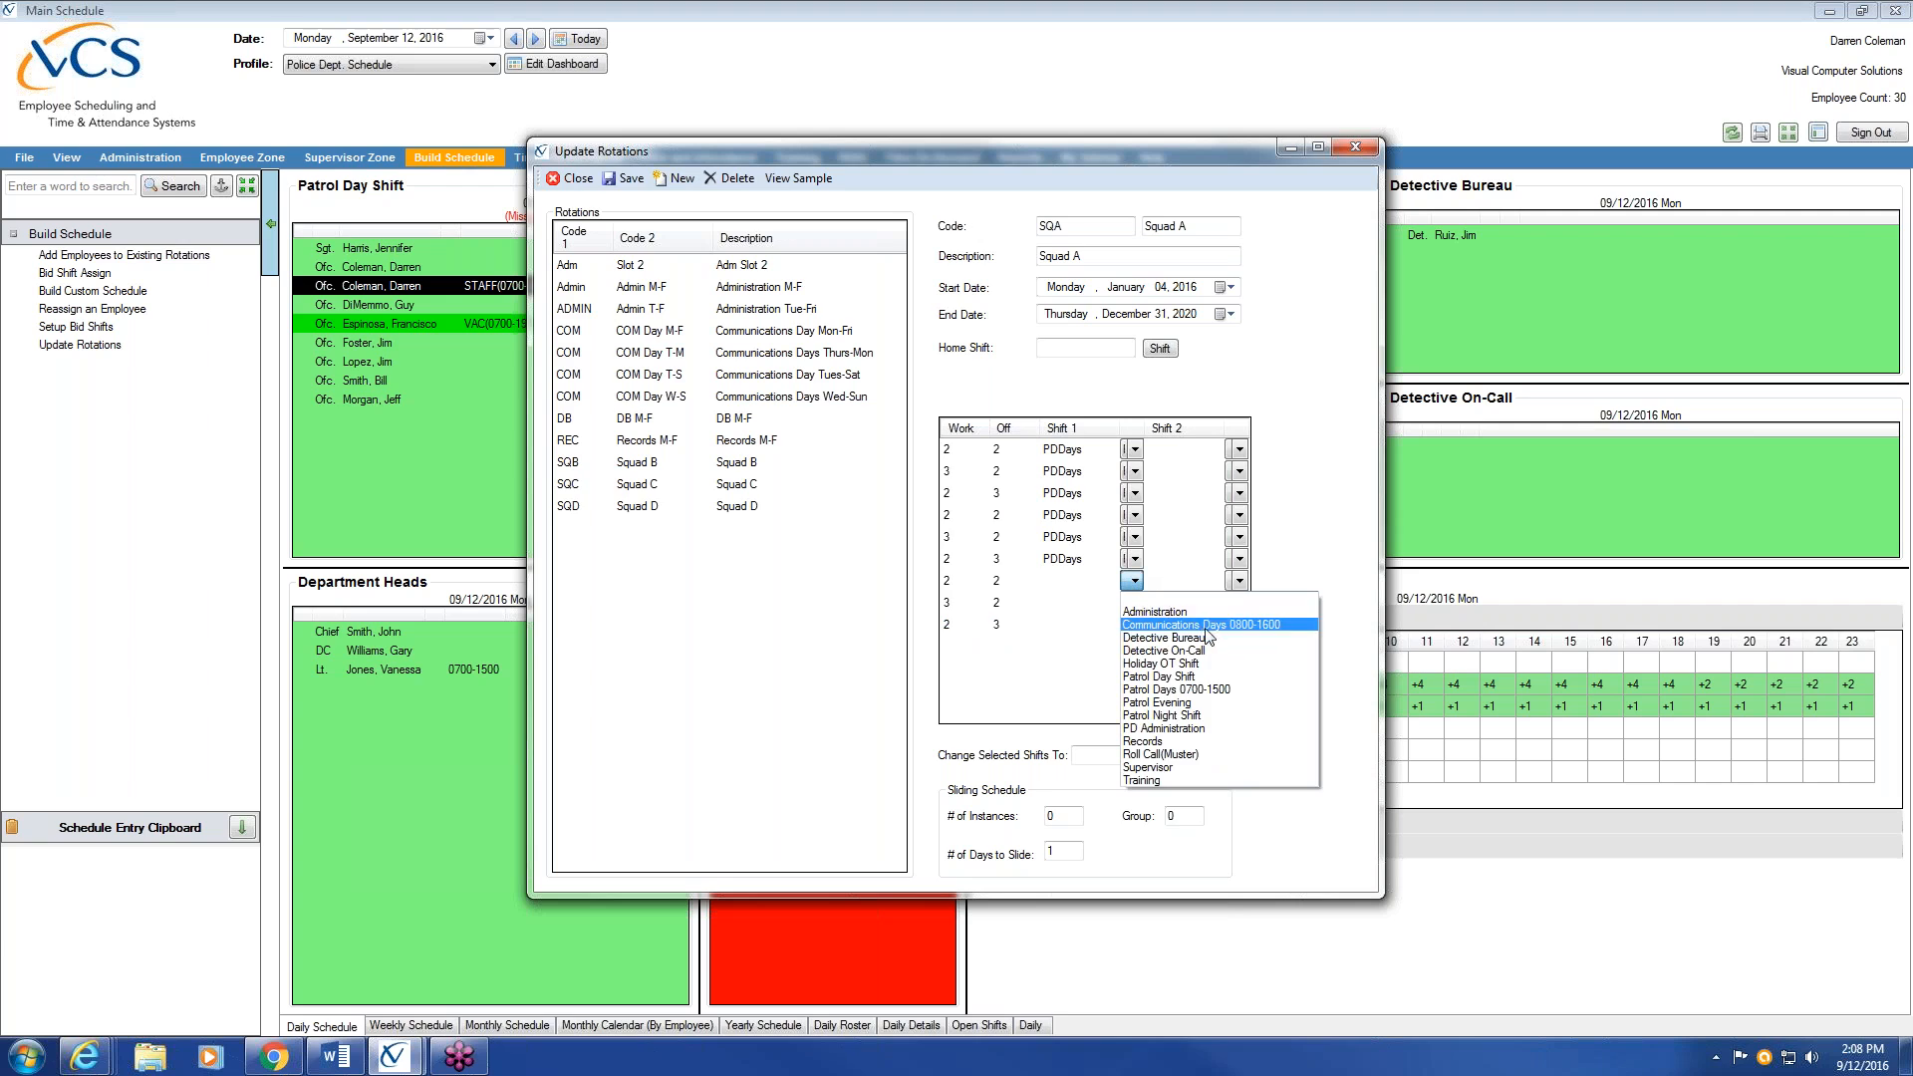
pyautogui.click(1198, 701)
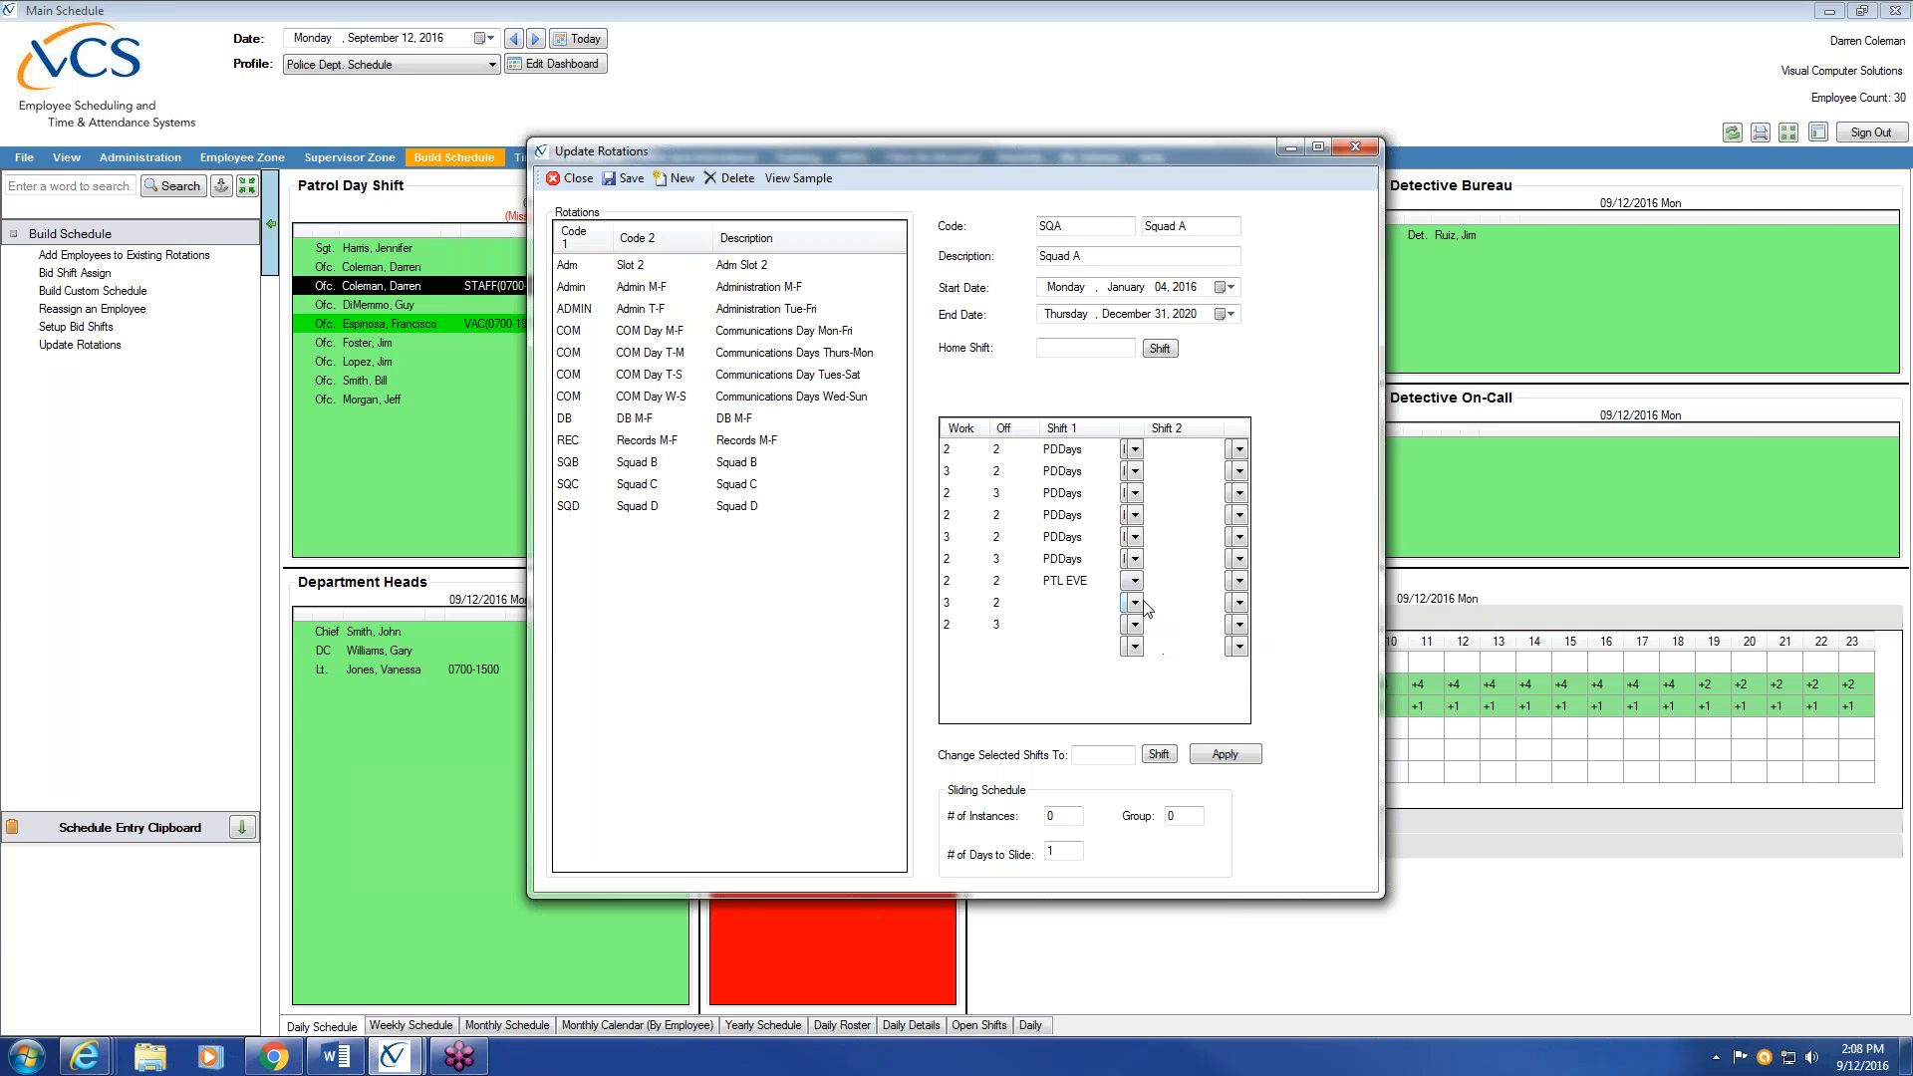
pyautogui.click(1139, 601)
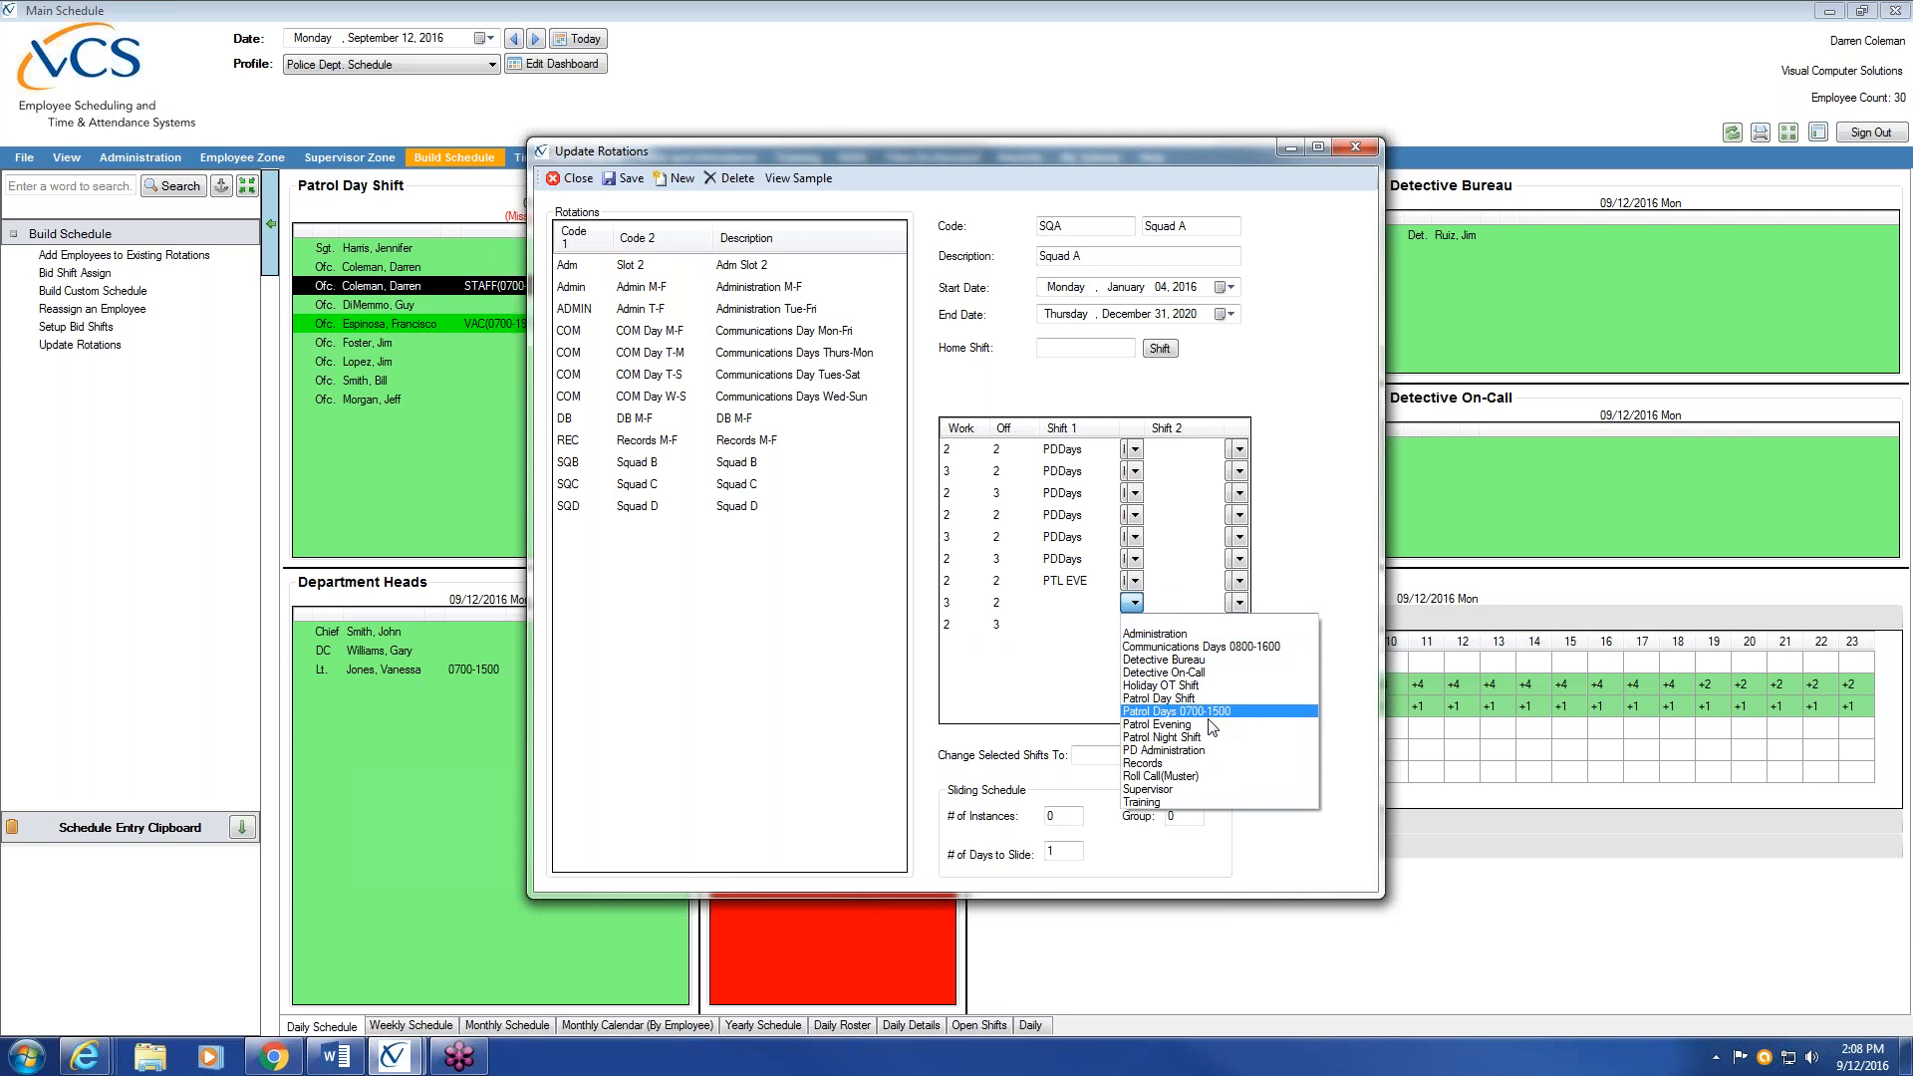
pyautogui.click(1208, 723)
pyautogui.click(1133, 625)
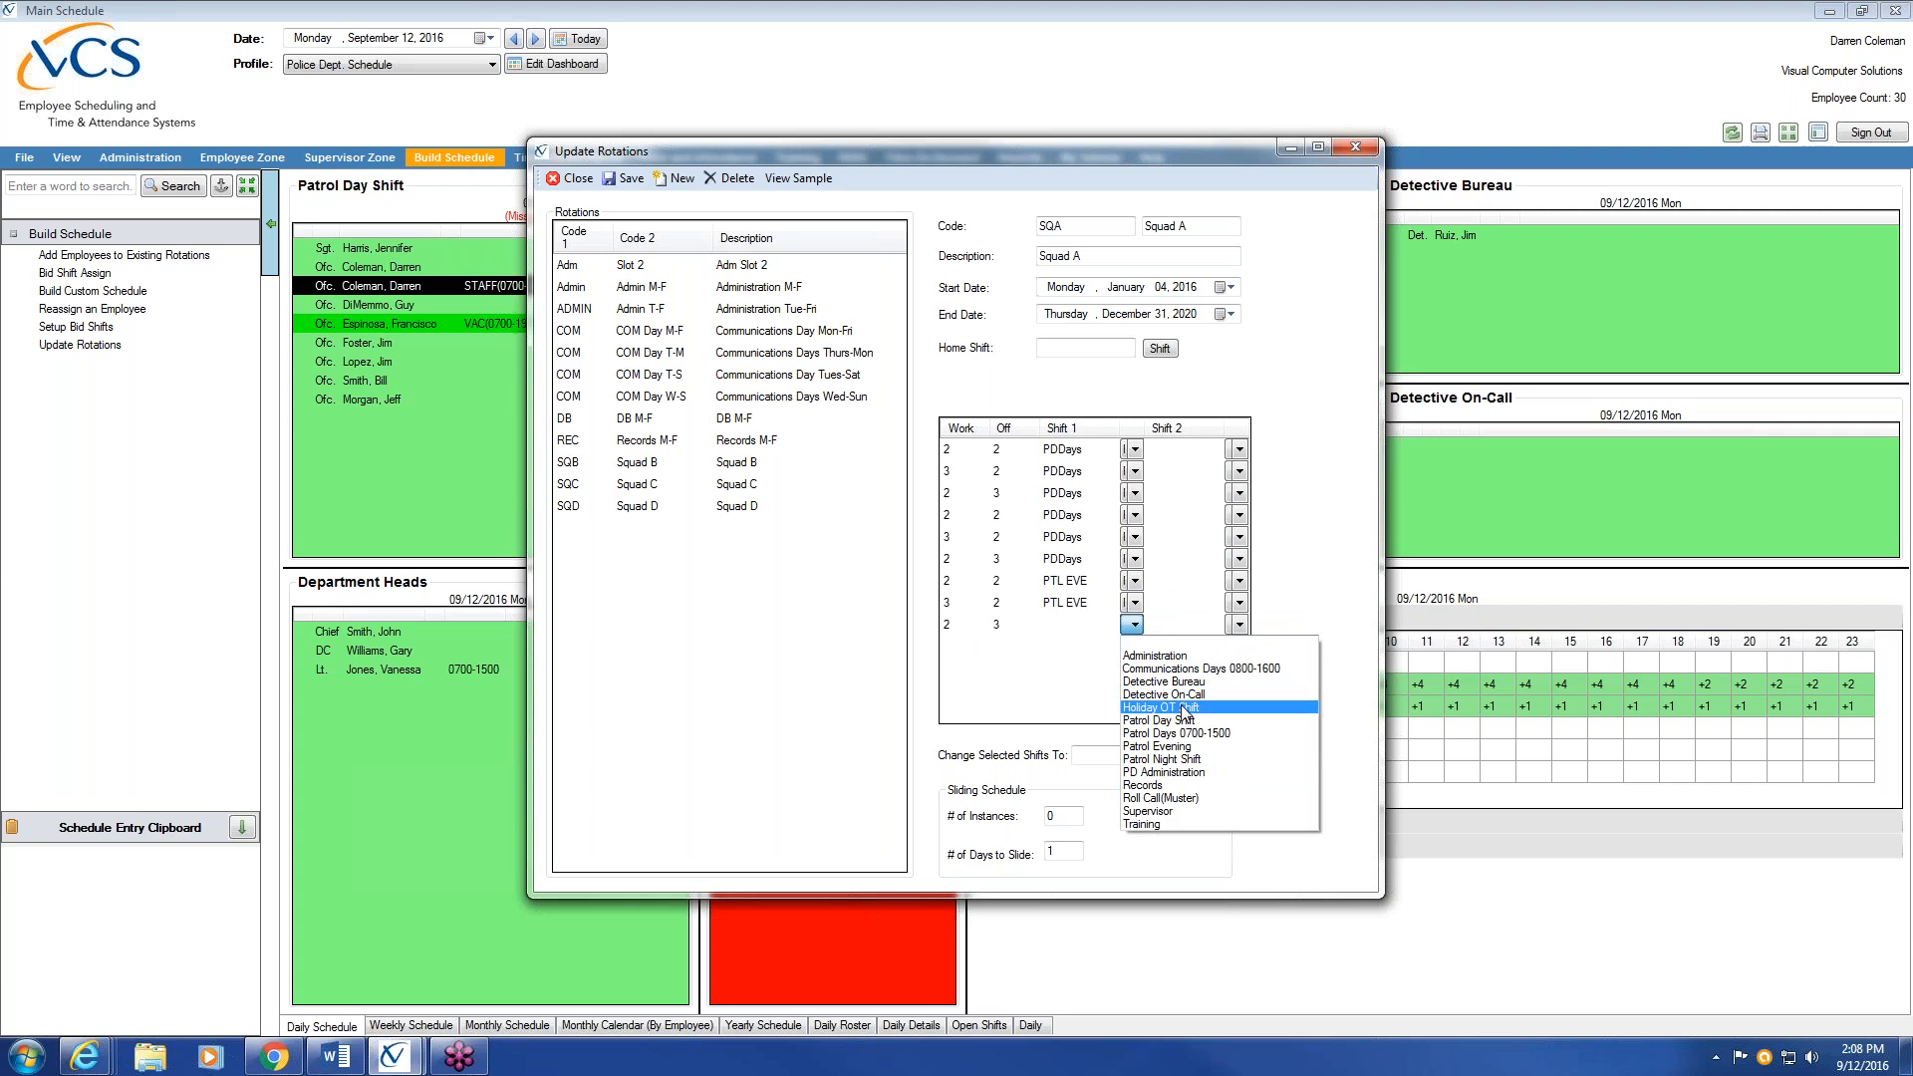
pyautogui.click(1185, 747)
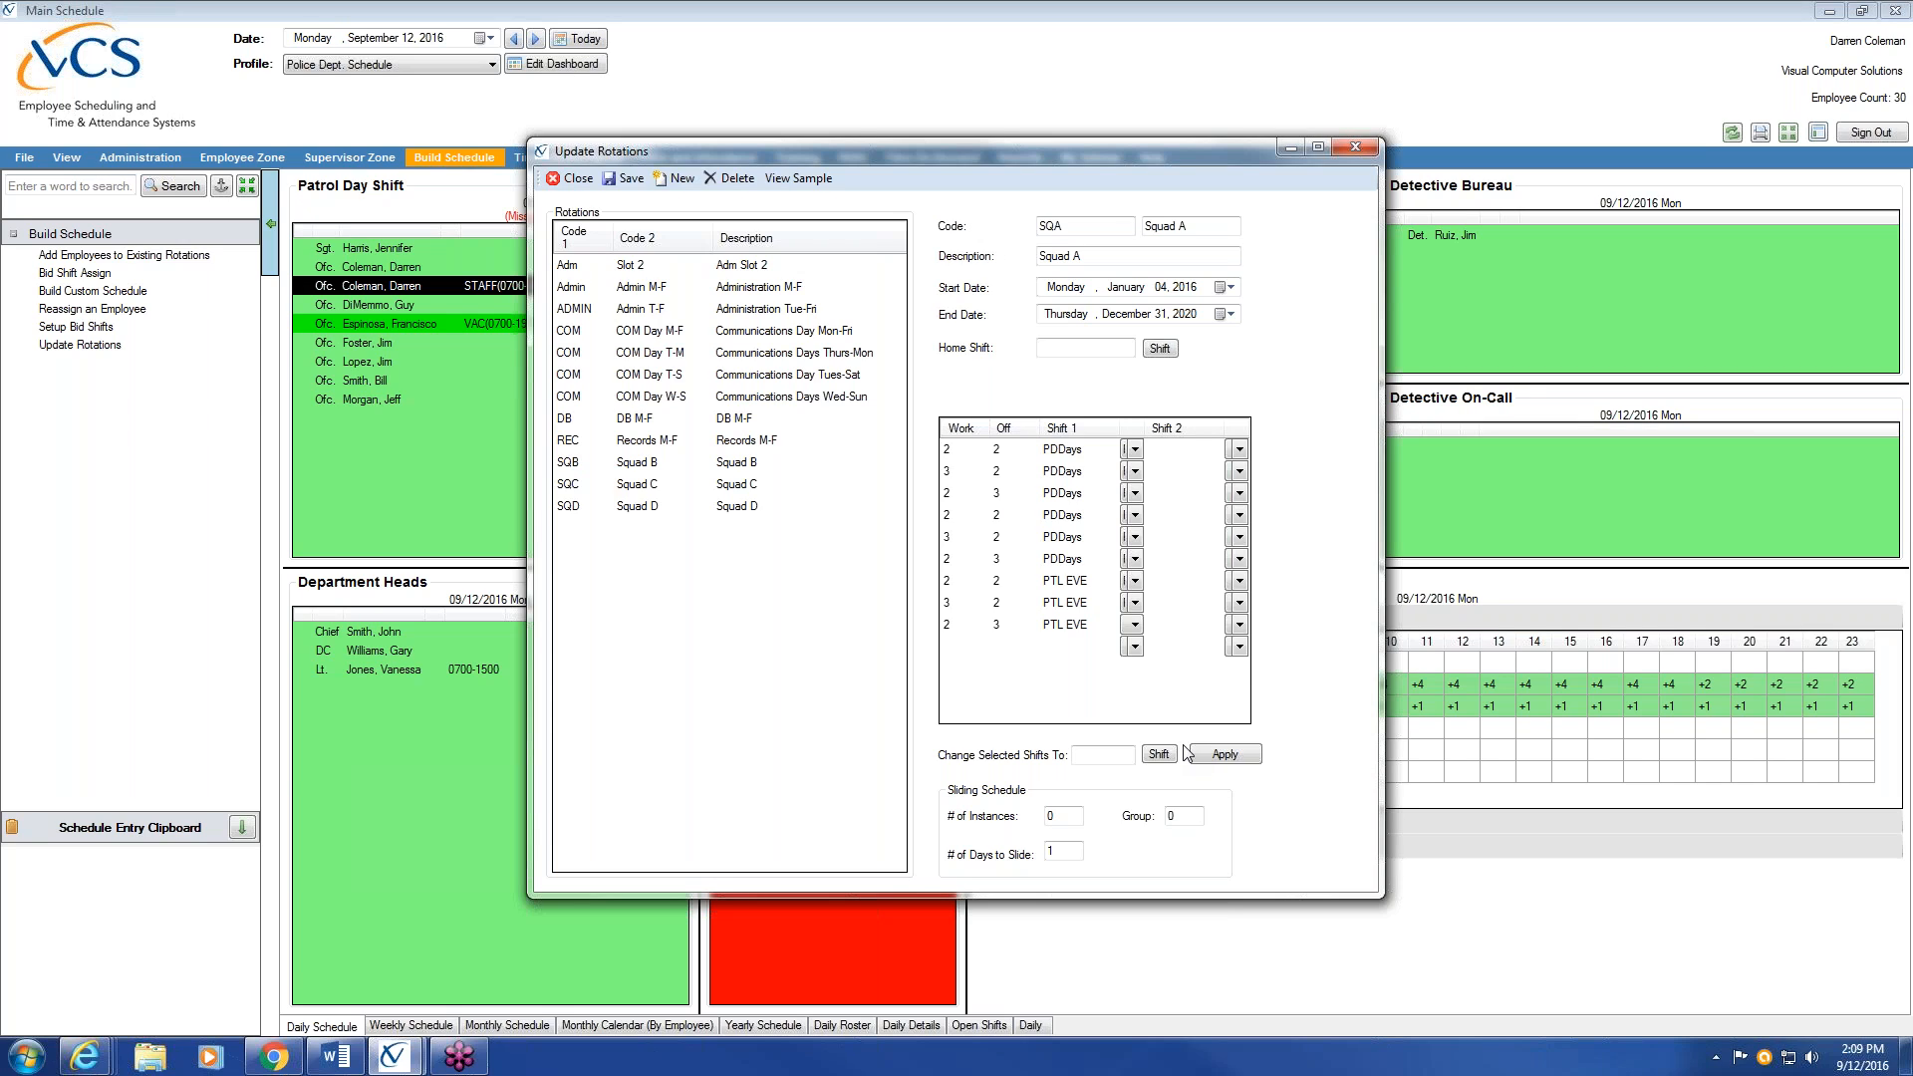
# Preview the Squad A rotation's 2016 sample calendar, close it, and save and build the rotation
pyautogui.click(812, 180)
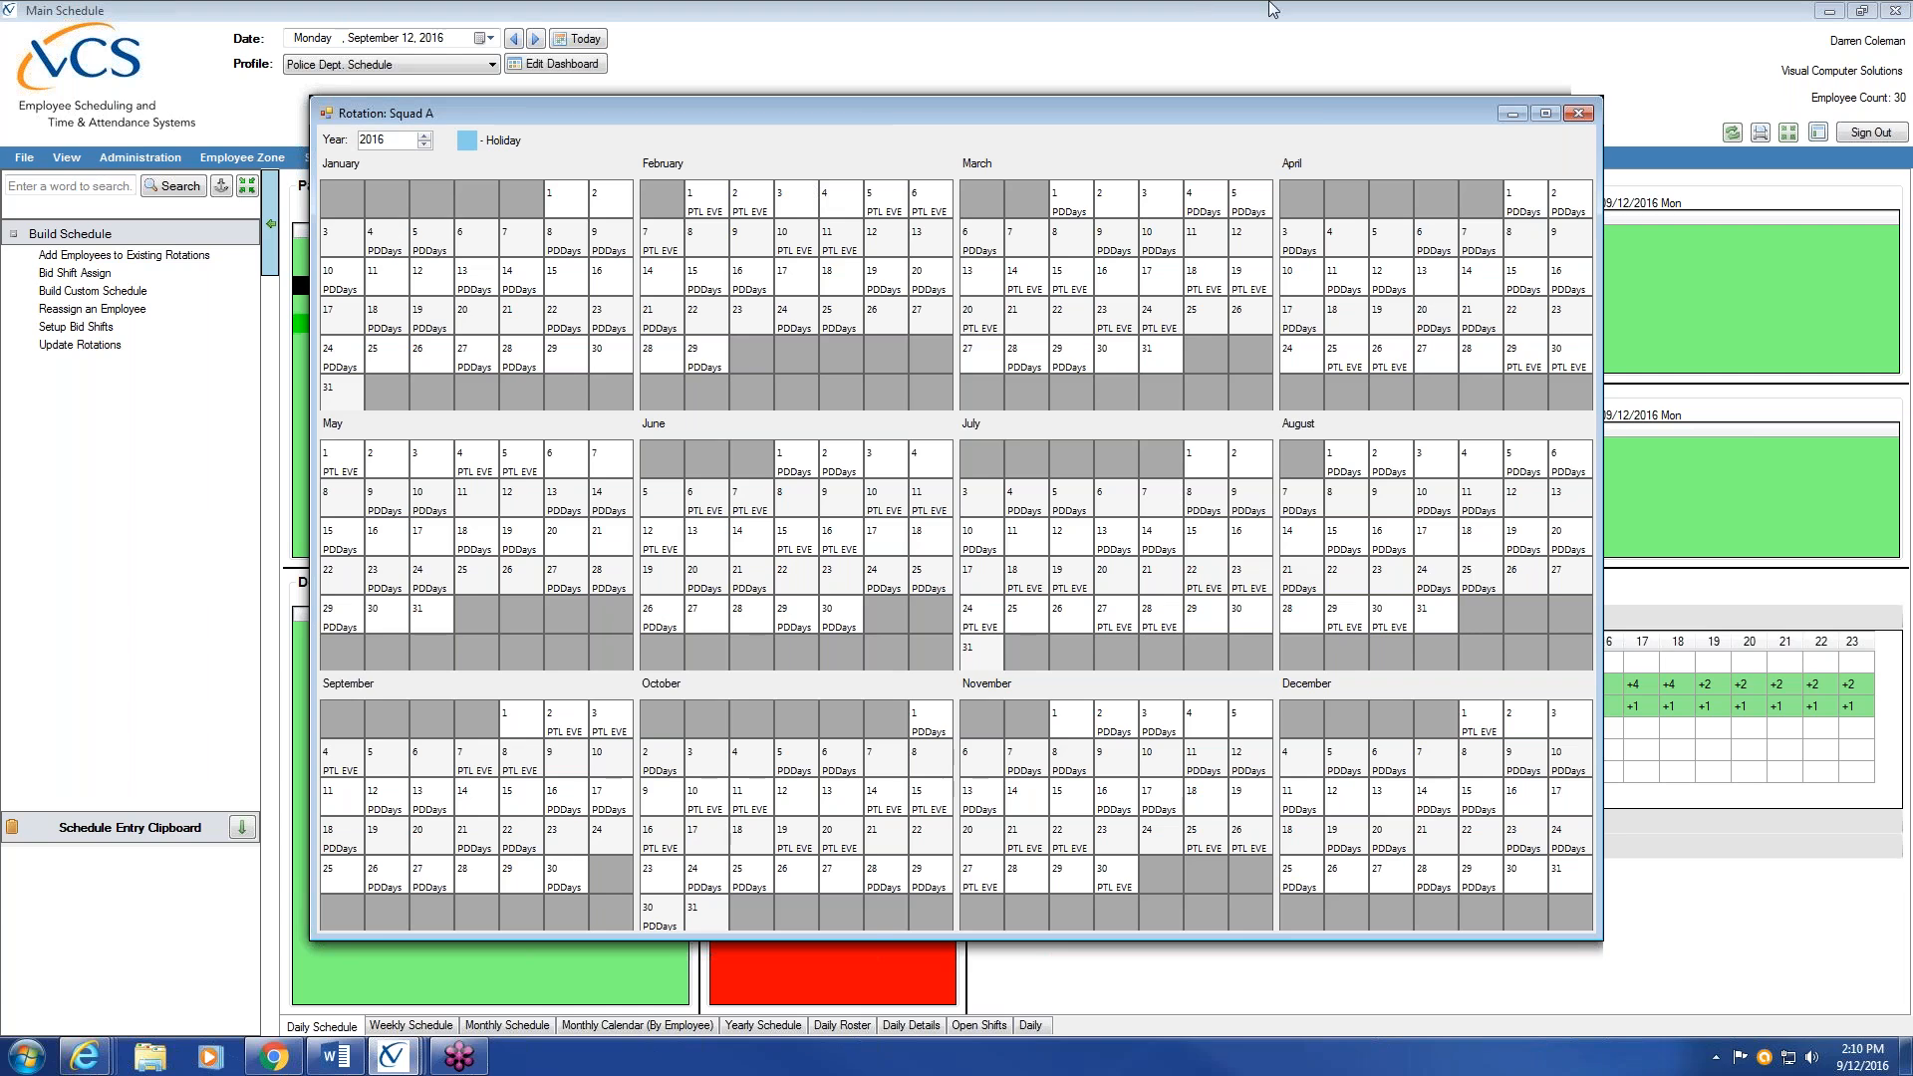
pyautogui.click(1578, 113)
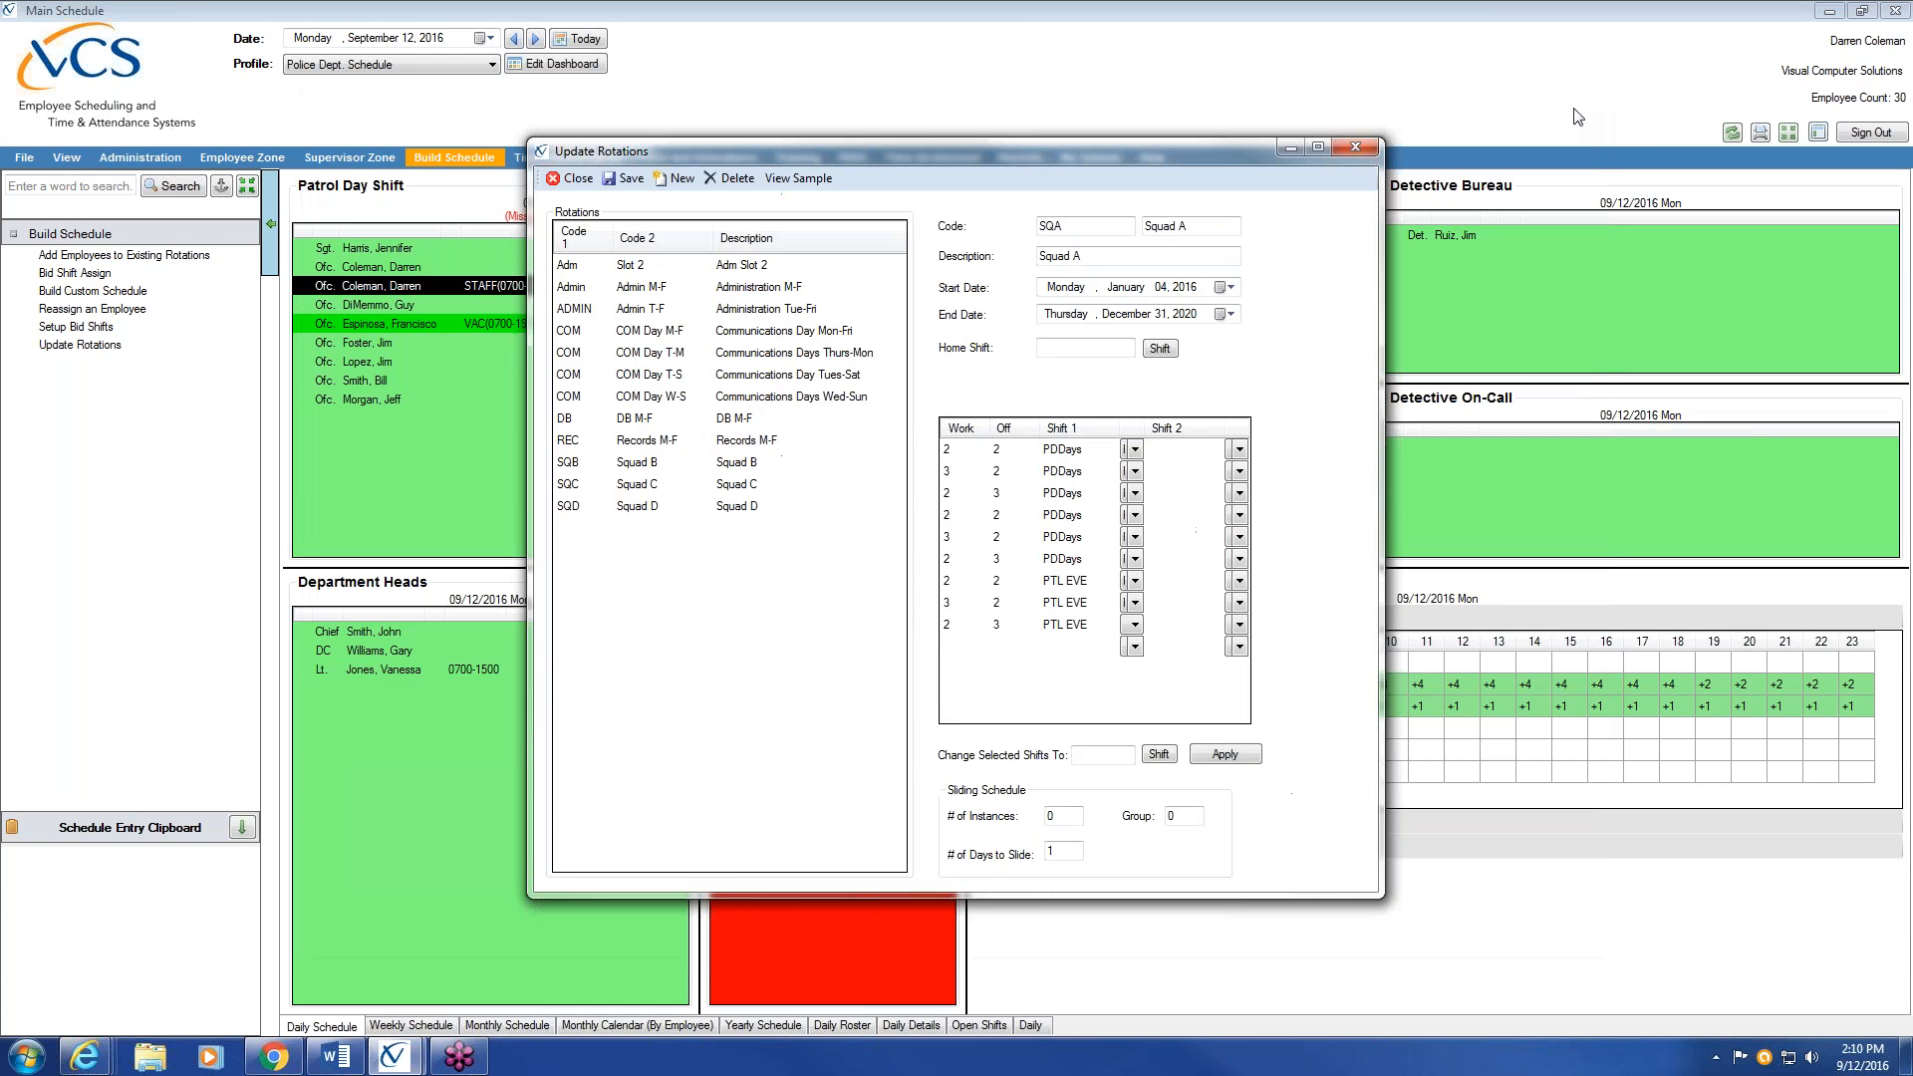
pyautogui.click(957, 451)
pyautogui.click(997, 453)
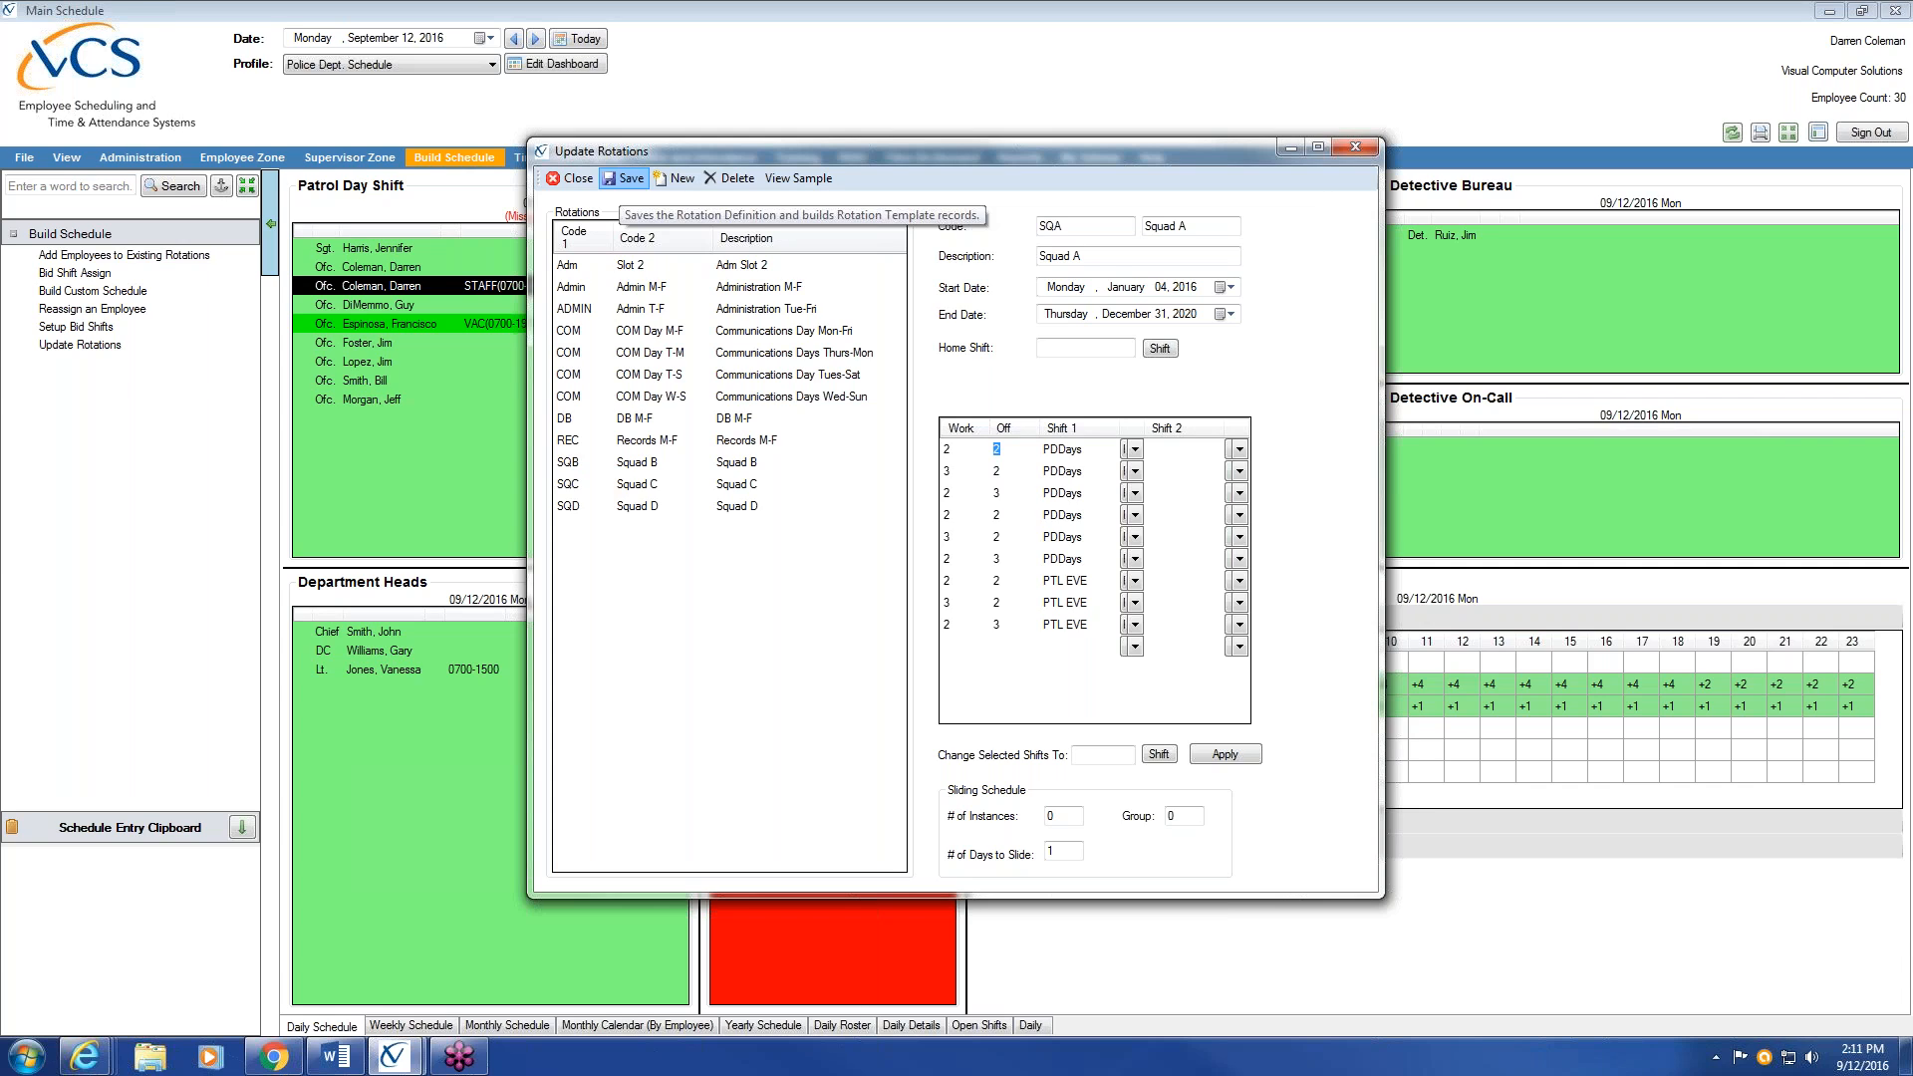
pyautogui.click(628, 180)
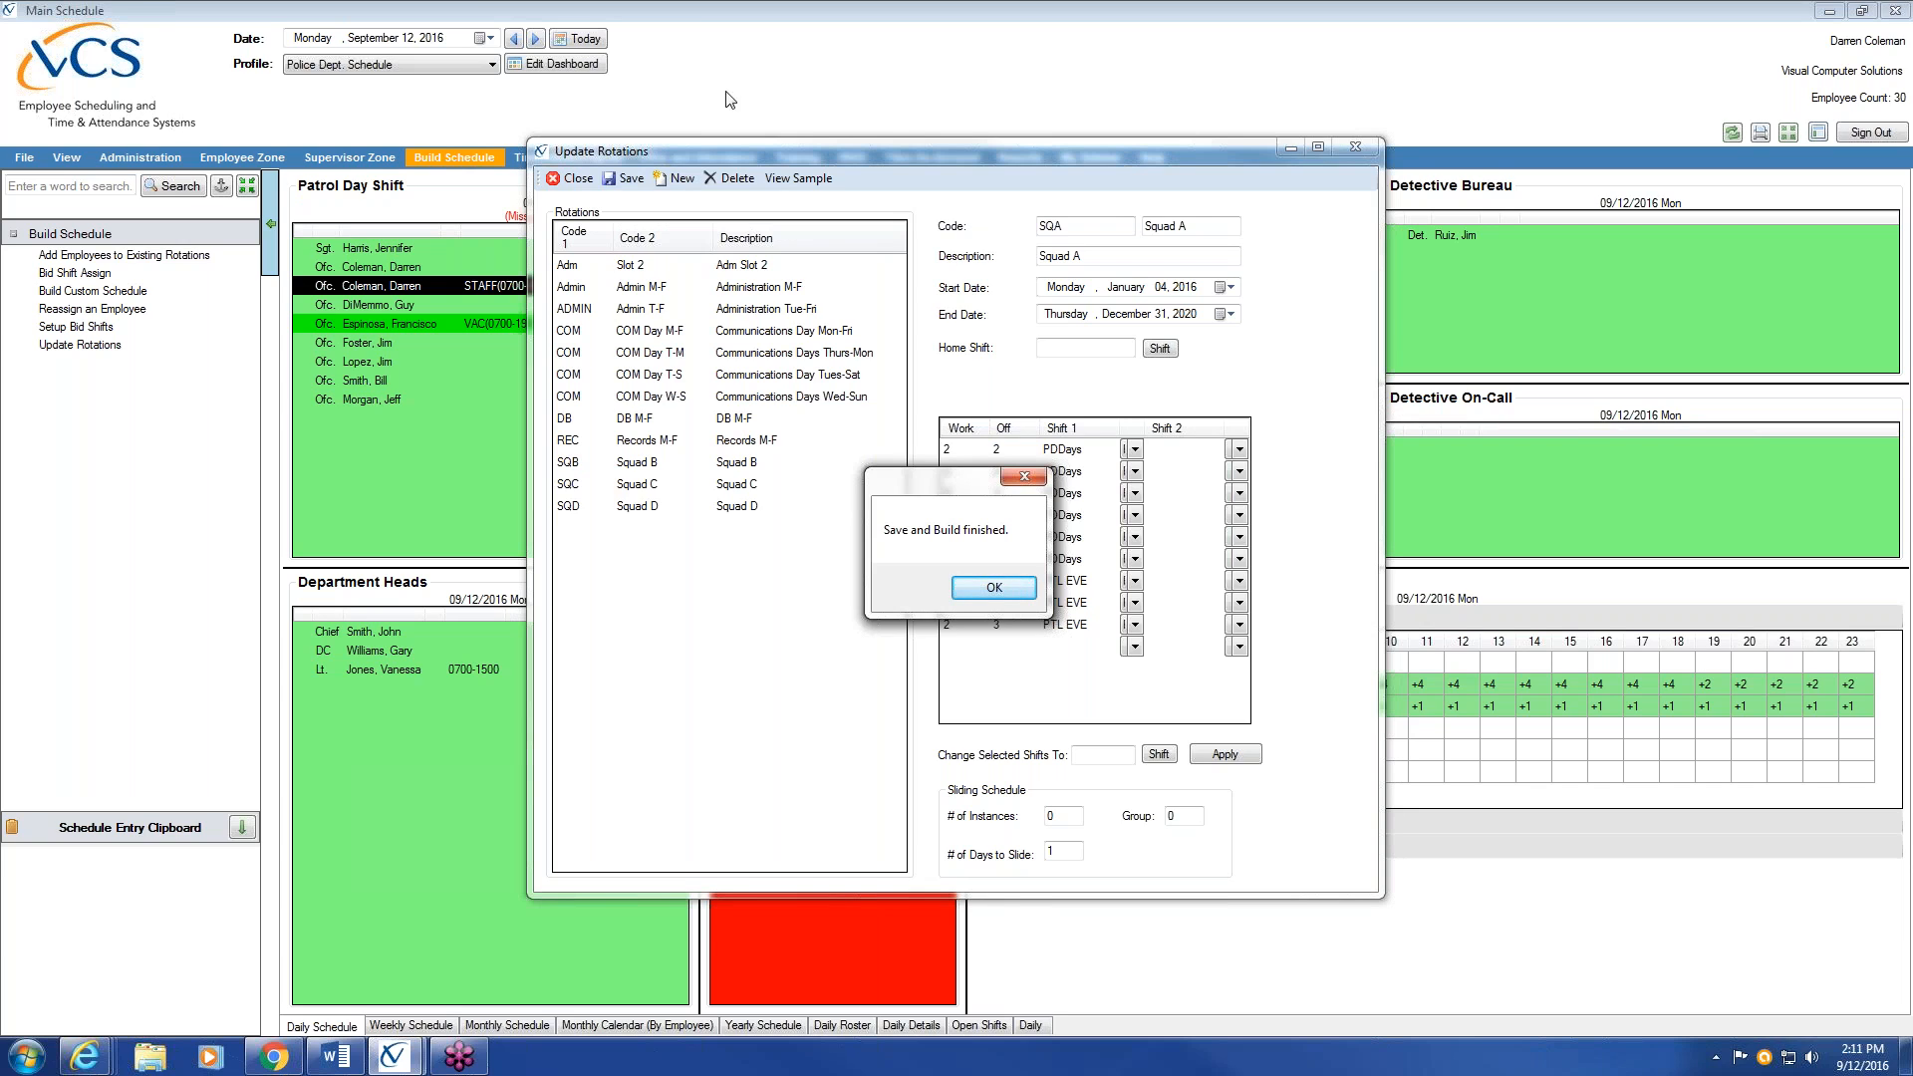
# Start a variant of the existing Squad A rotation with code SQA1, second code Squad A1 and description Squad A1
pyautogui.click(994, 589)
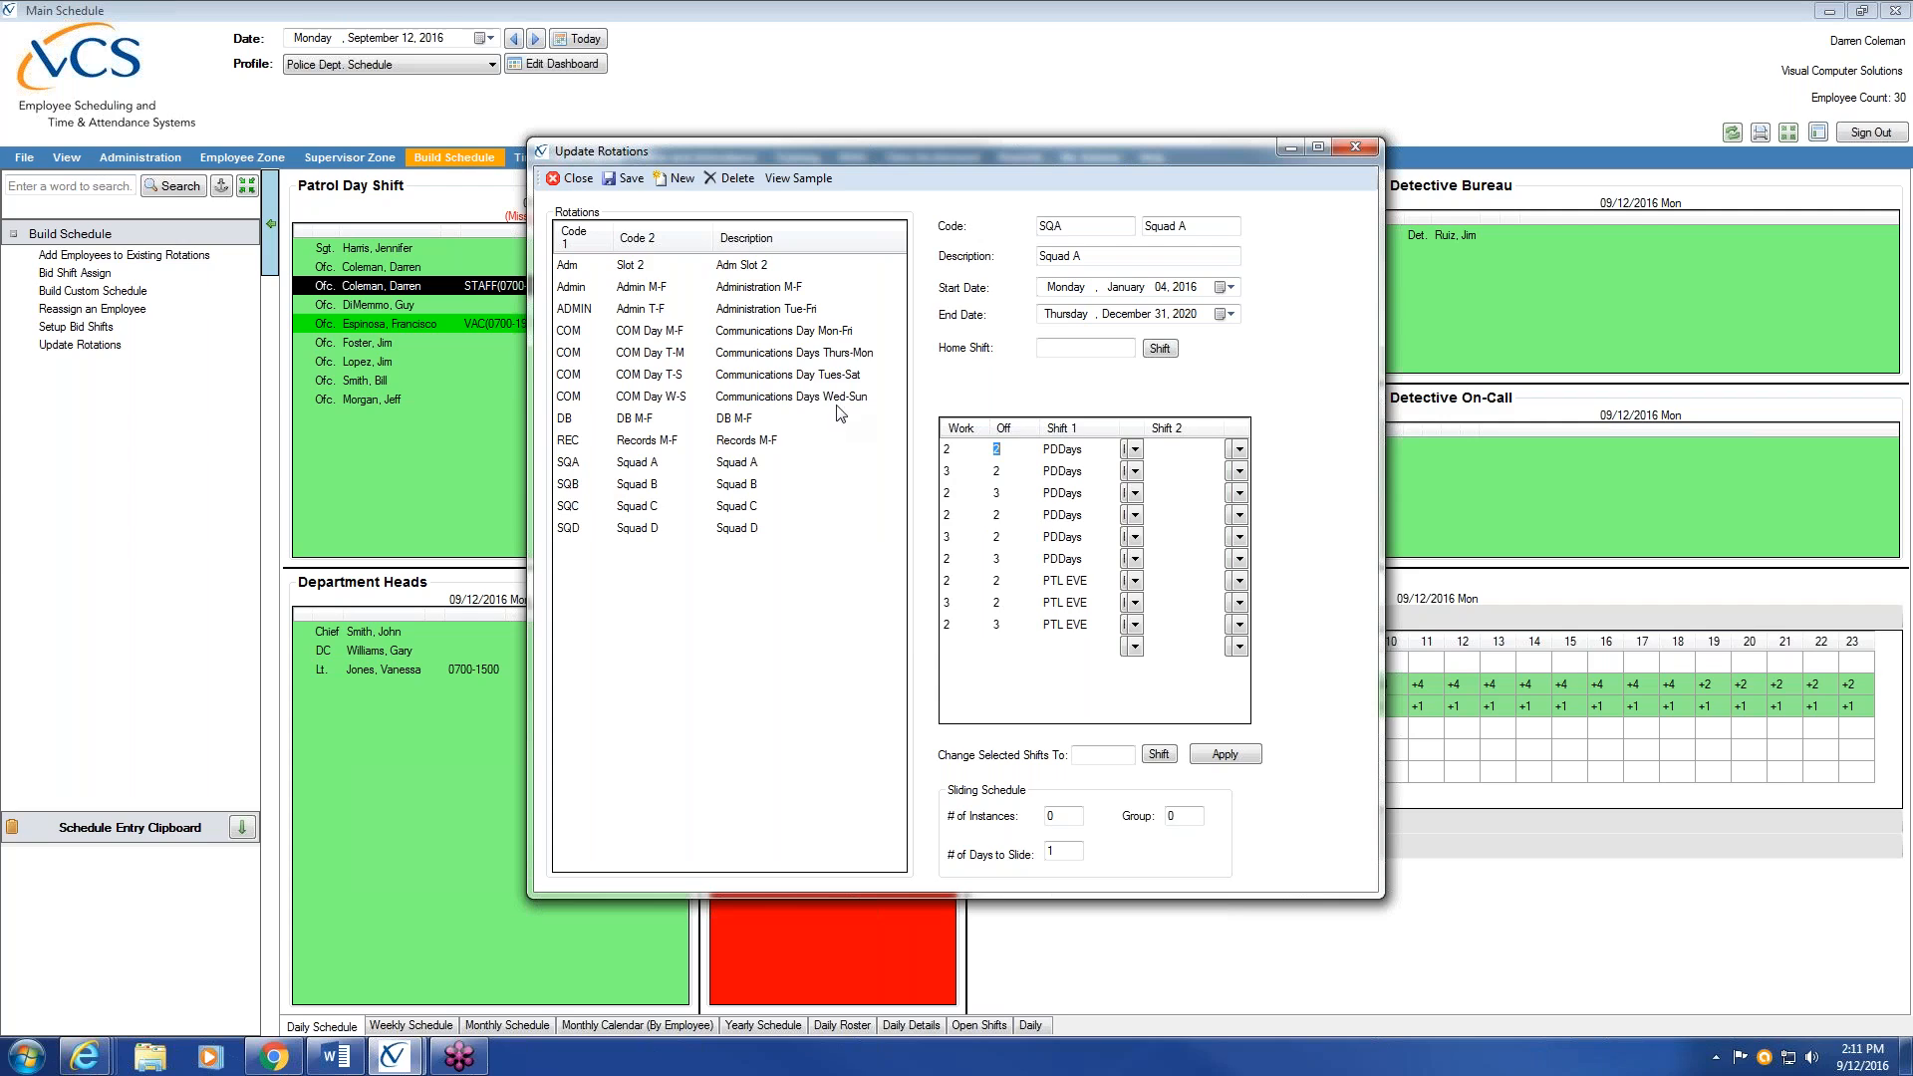
pyautogui.click(729, 464)
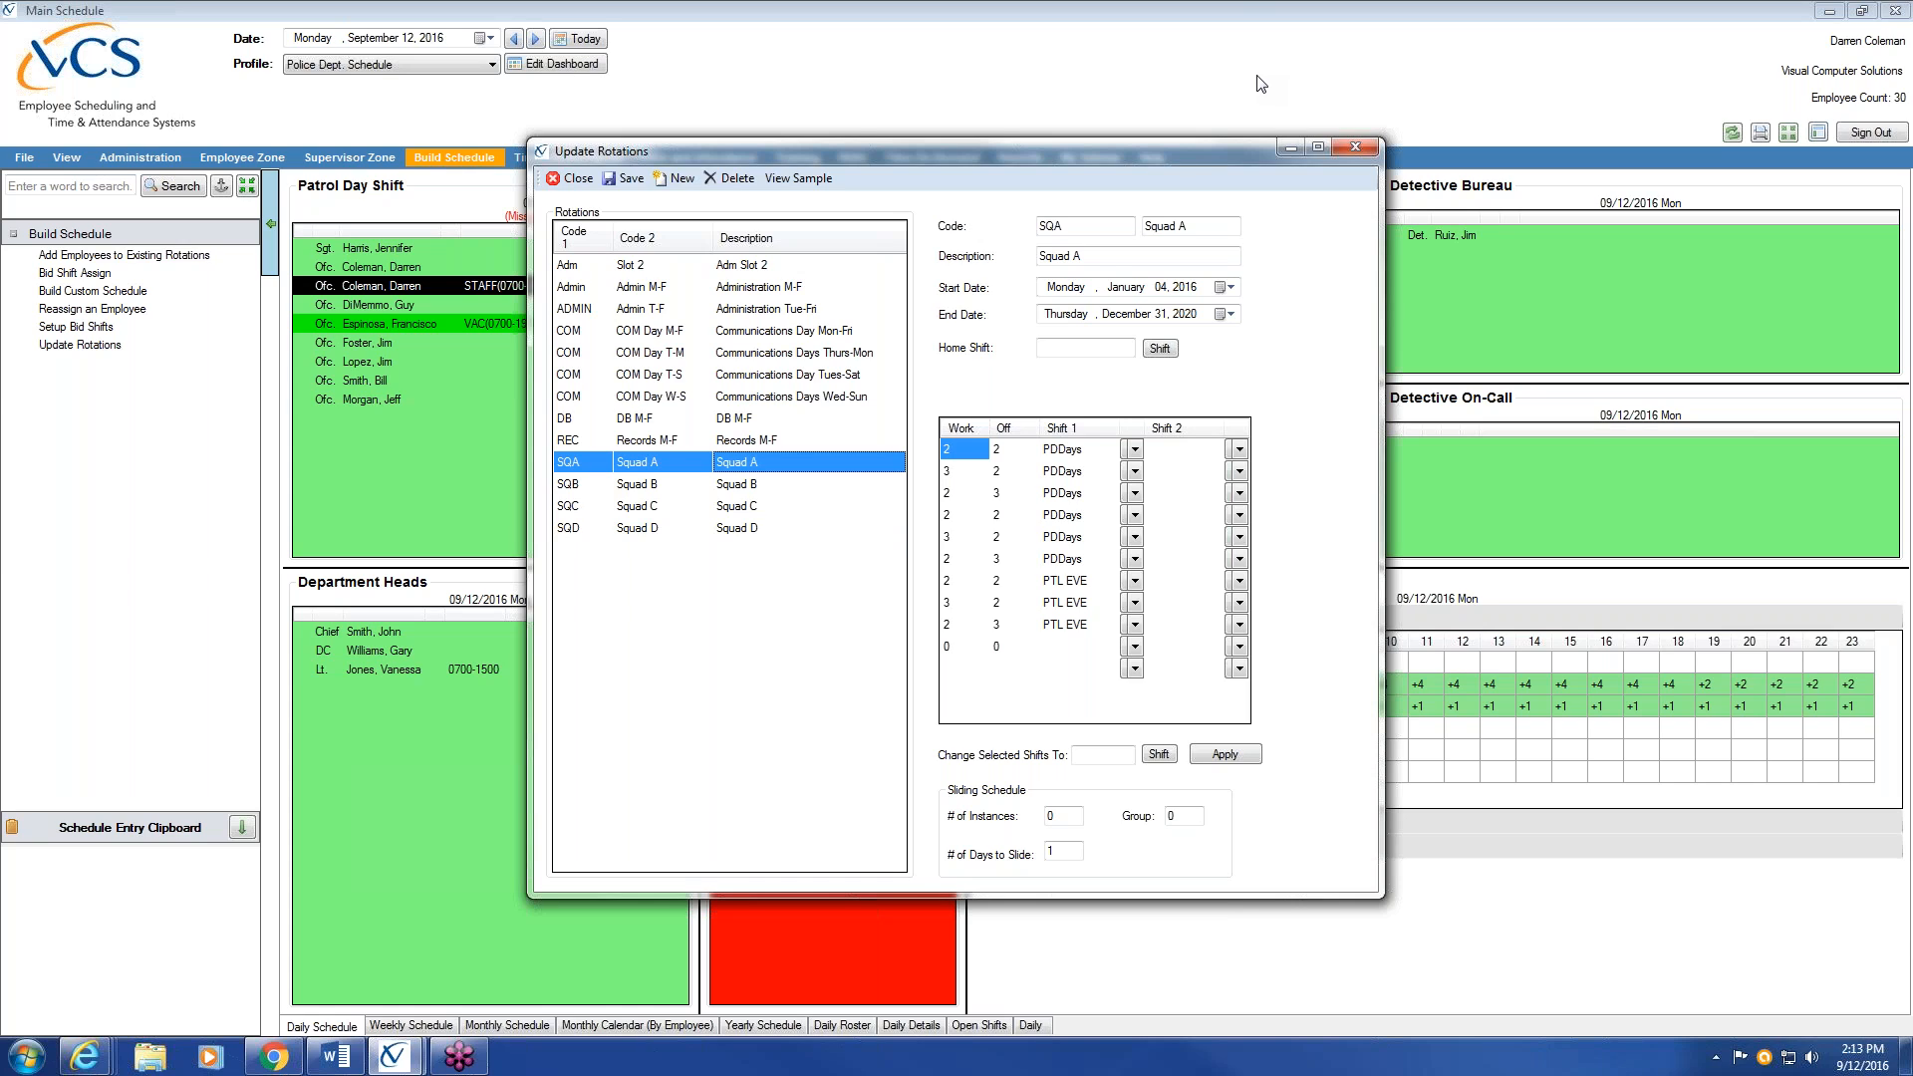
pyautogui.click(677, 464)
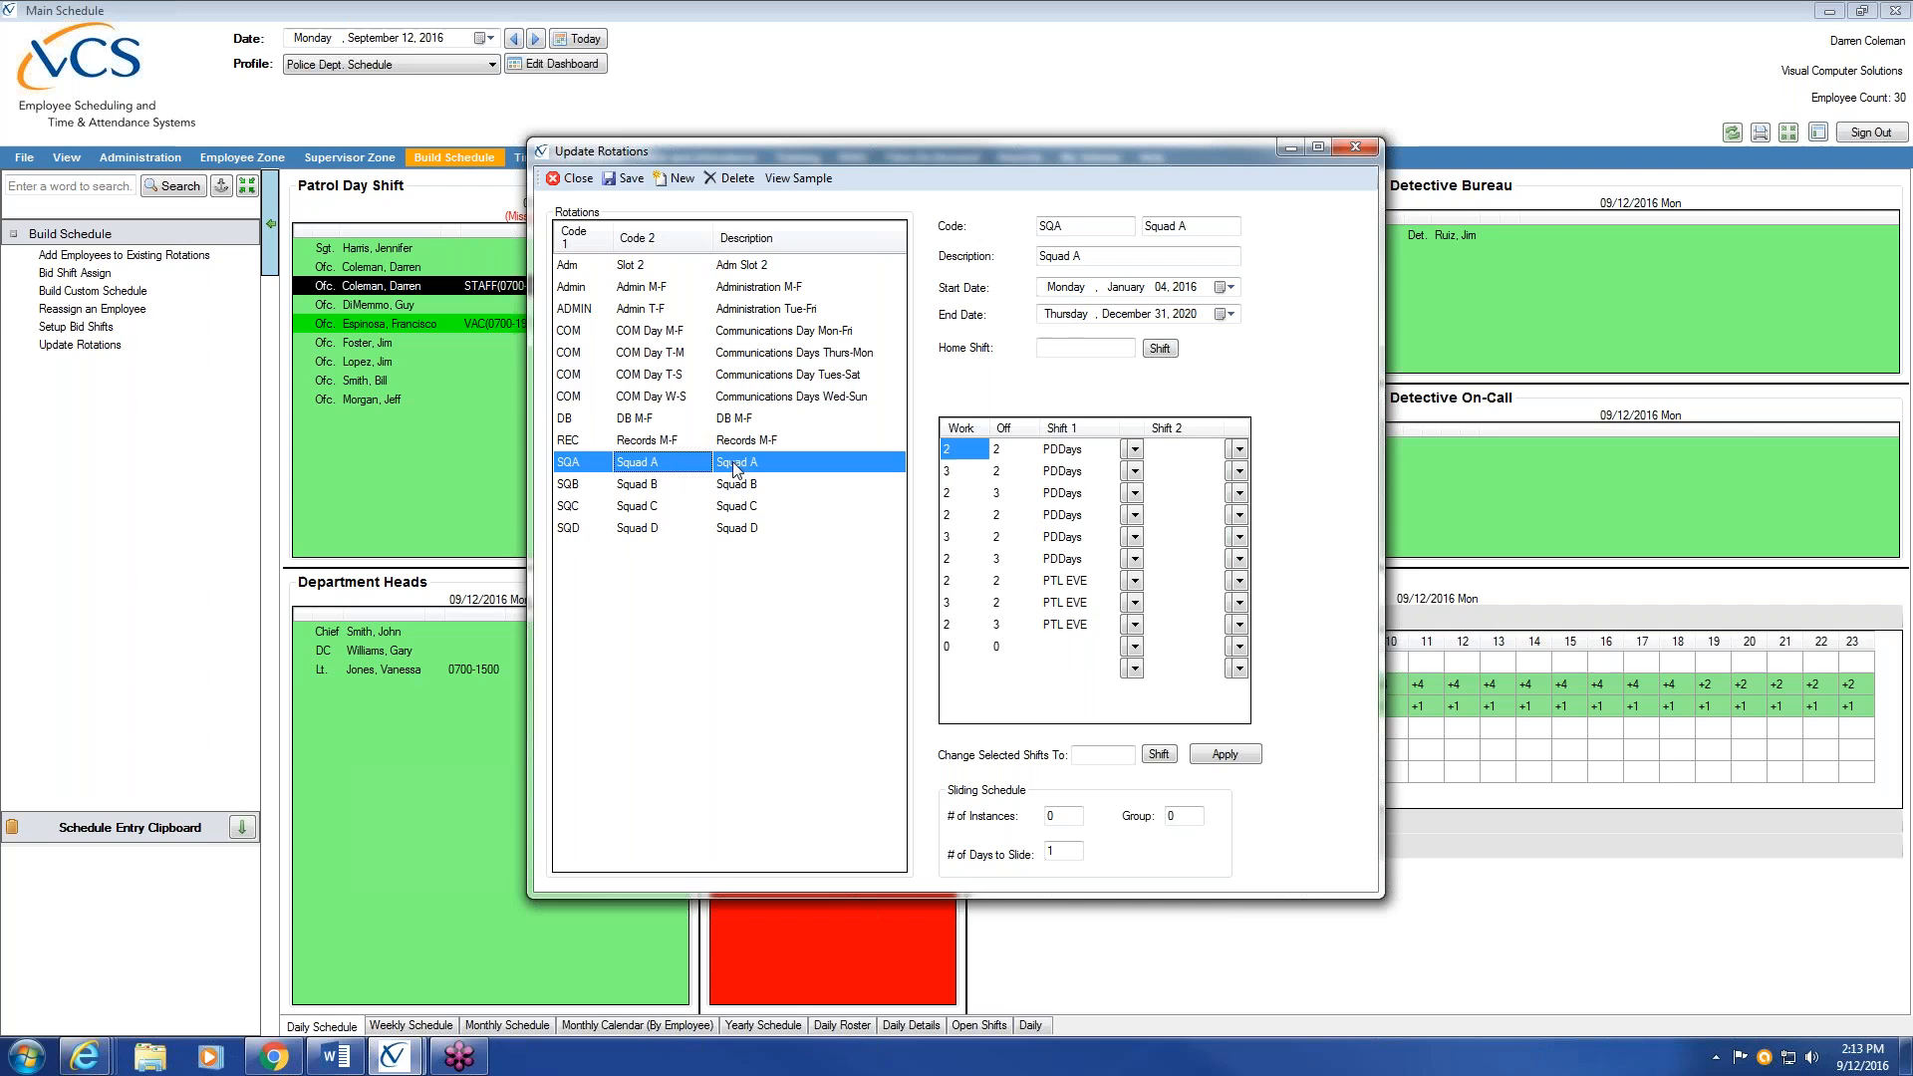
pyautogui.click(1062, 226)
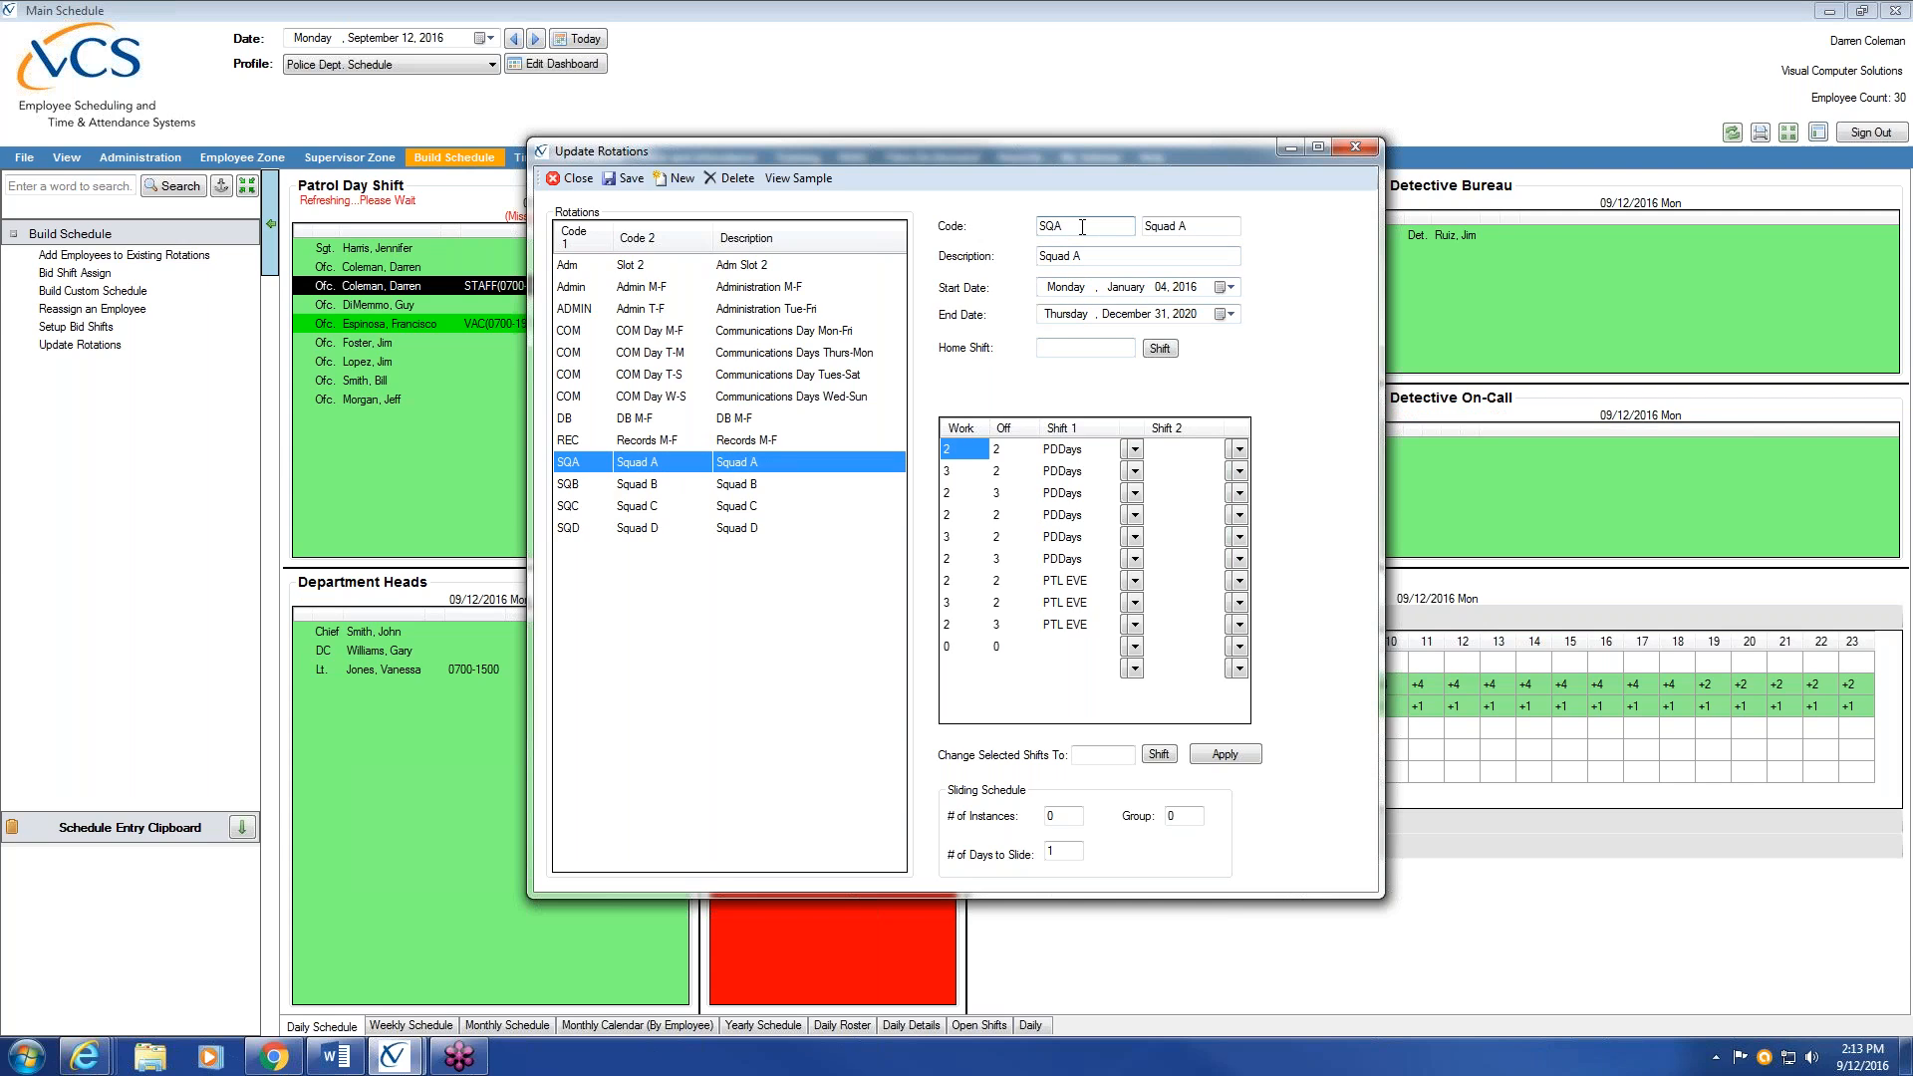
pyautogui.write('1')
pyautogui.click(1194, 224)
pyautogui.write('1')
pyautogui.click(1160, 261)
# Set the Squad A1 rotation's start date to January 7, 2016, and save and build it
pyautogui.click(1225, 287)
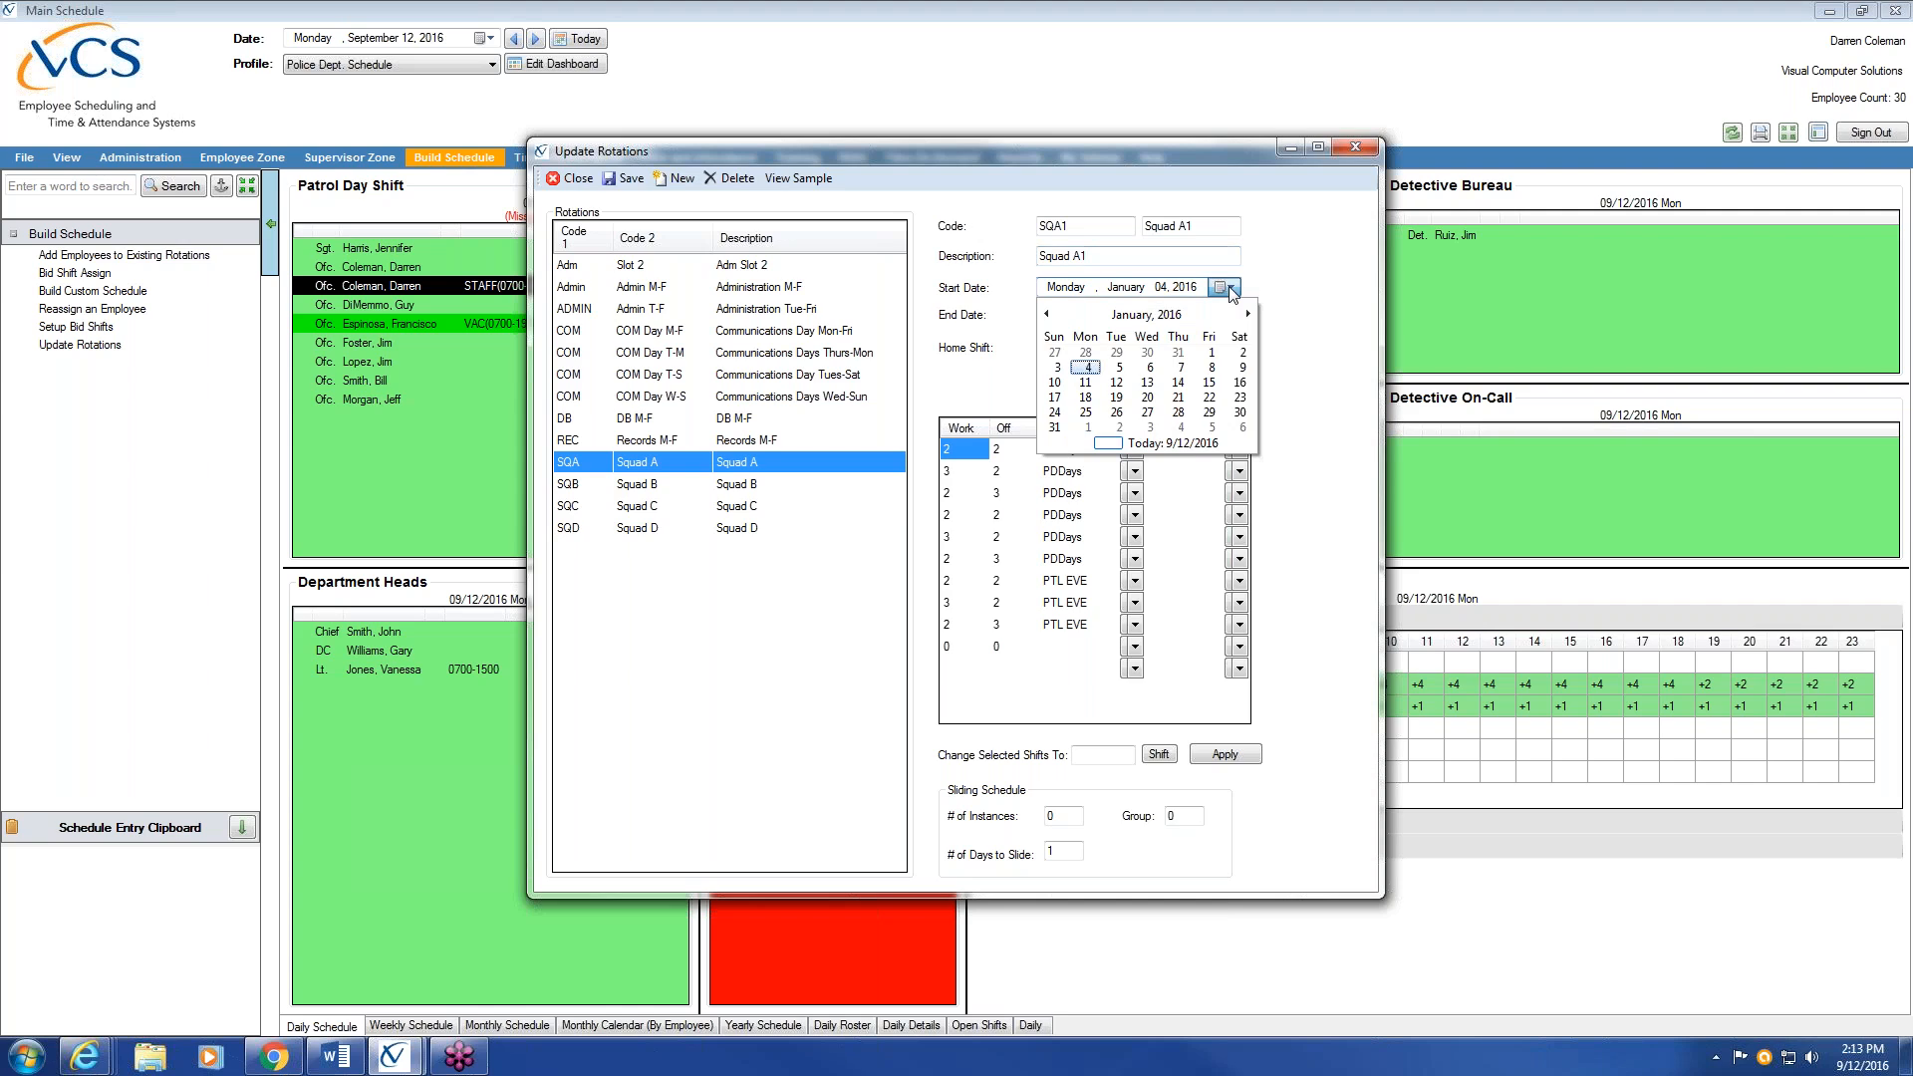
pyautogui.click(1180, 368)
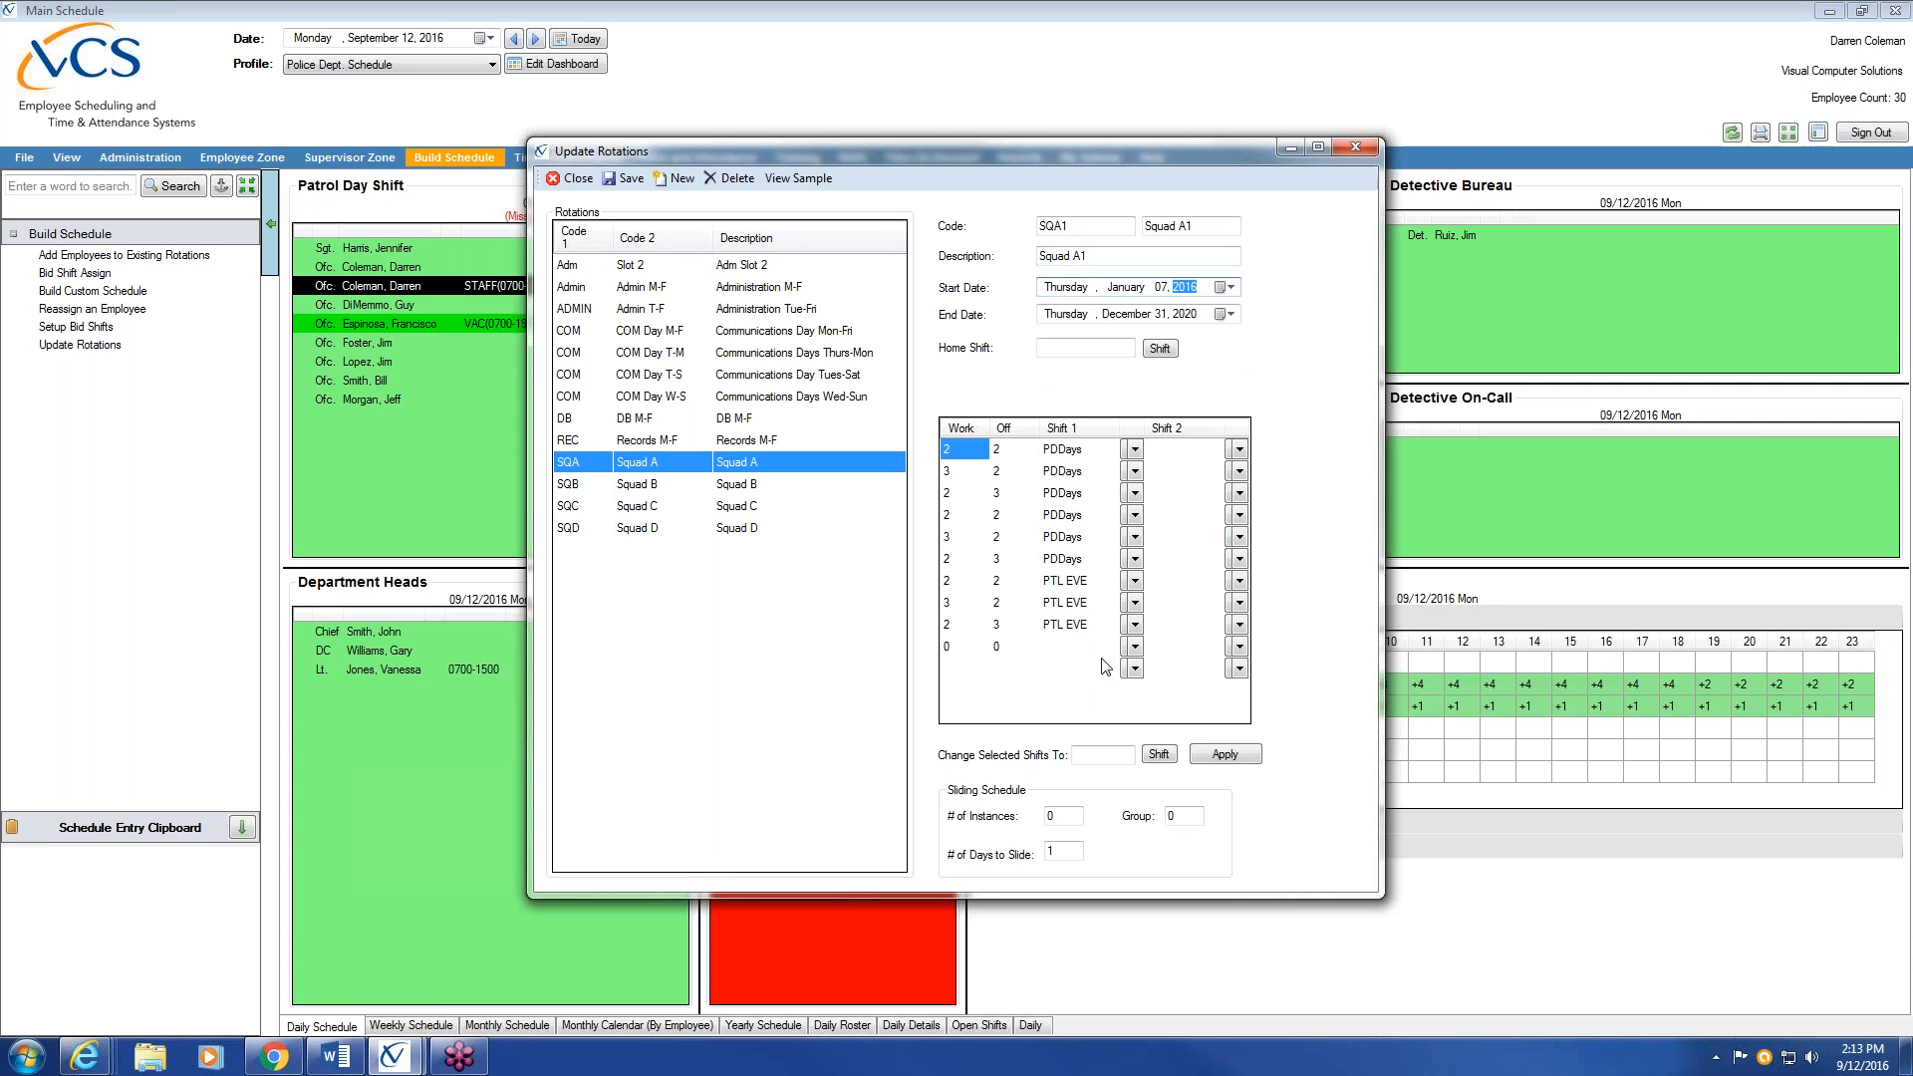
pyautogui.click(638, 182)
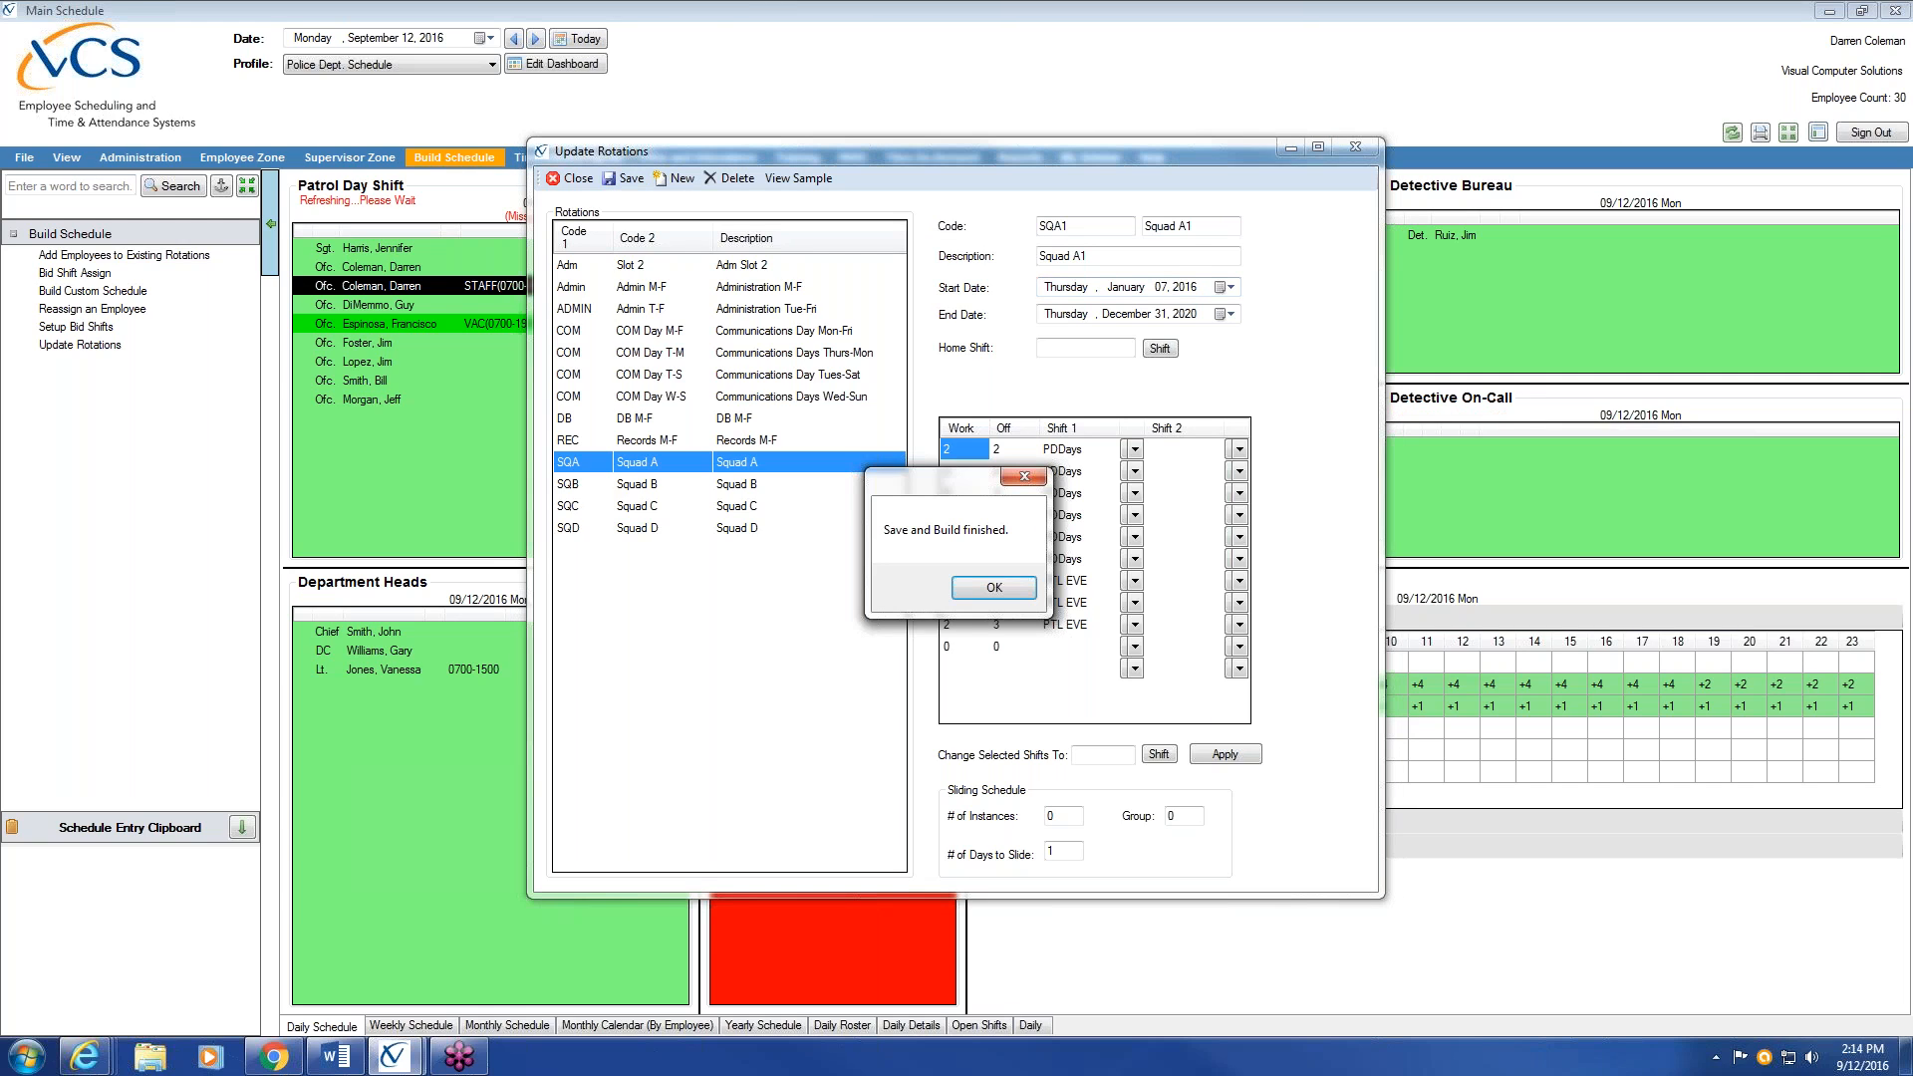
pyautogui.click(991, 588)
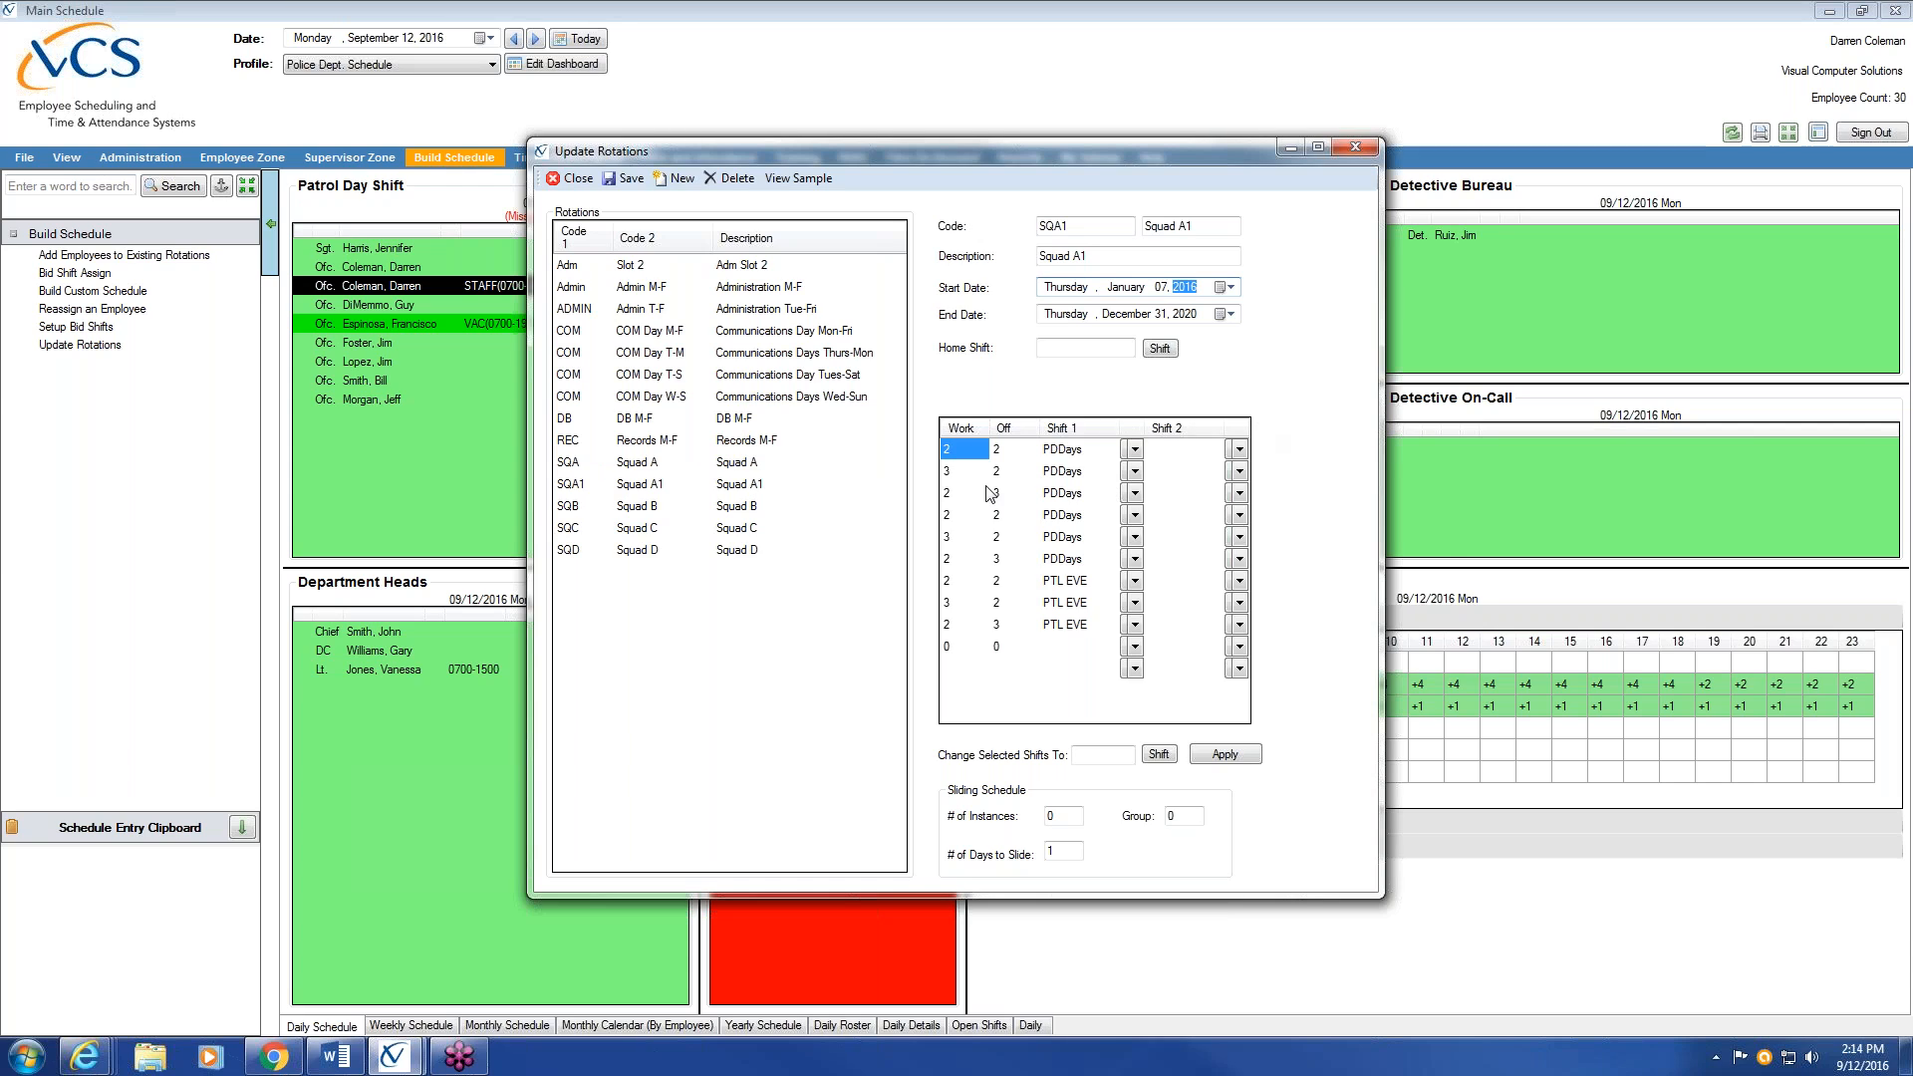
# Change Shift 1 to Patrol Evening for Squad A's first four pattern rows, and close the rotation editor without saving
pyautogui.click(635, 466)
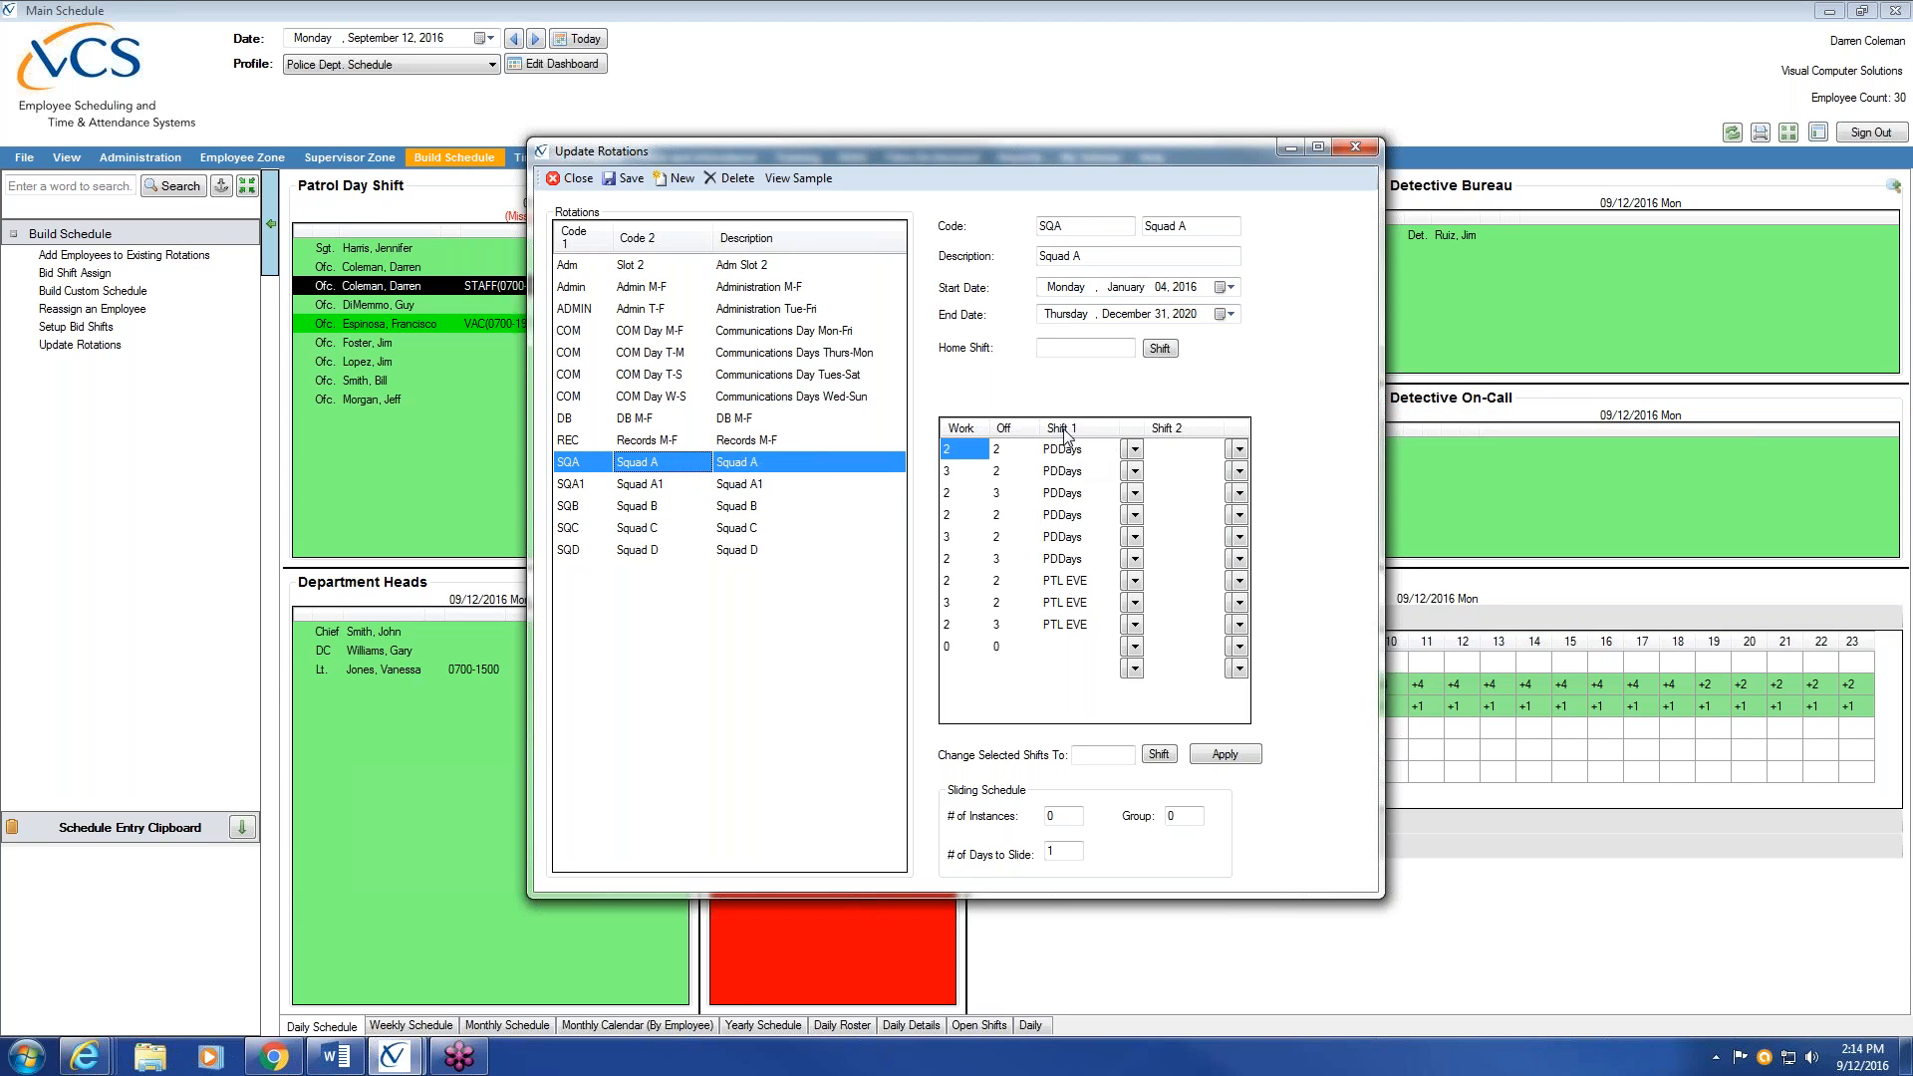
pyautogui.click(1135, 449)
pyautogui.click(1158, 571)
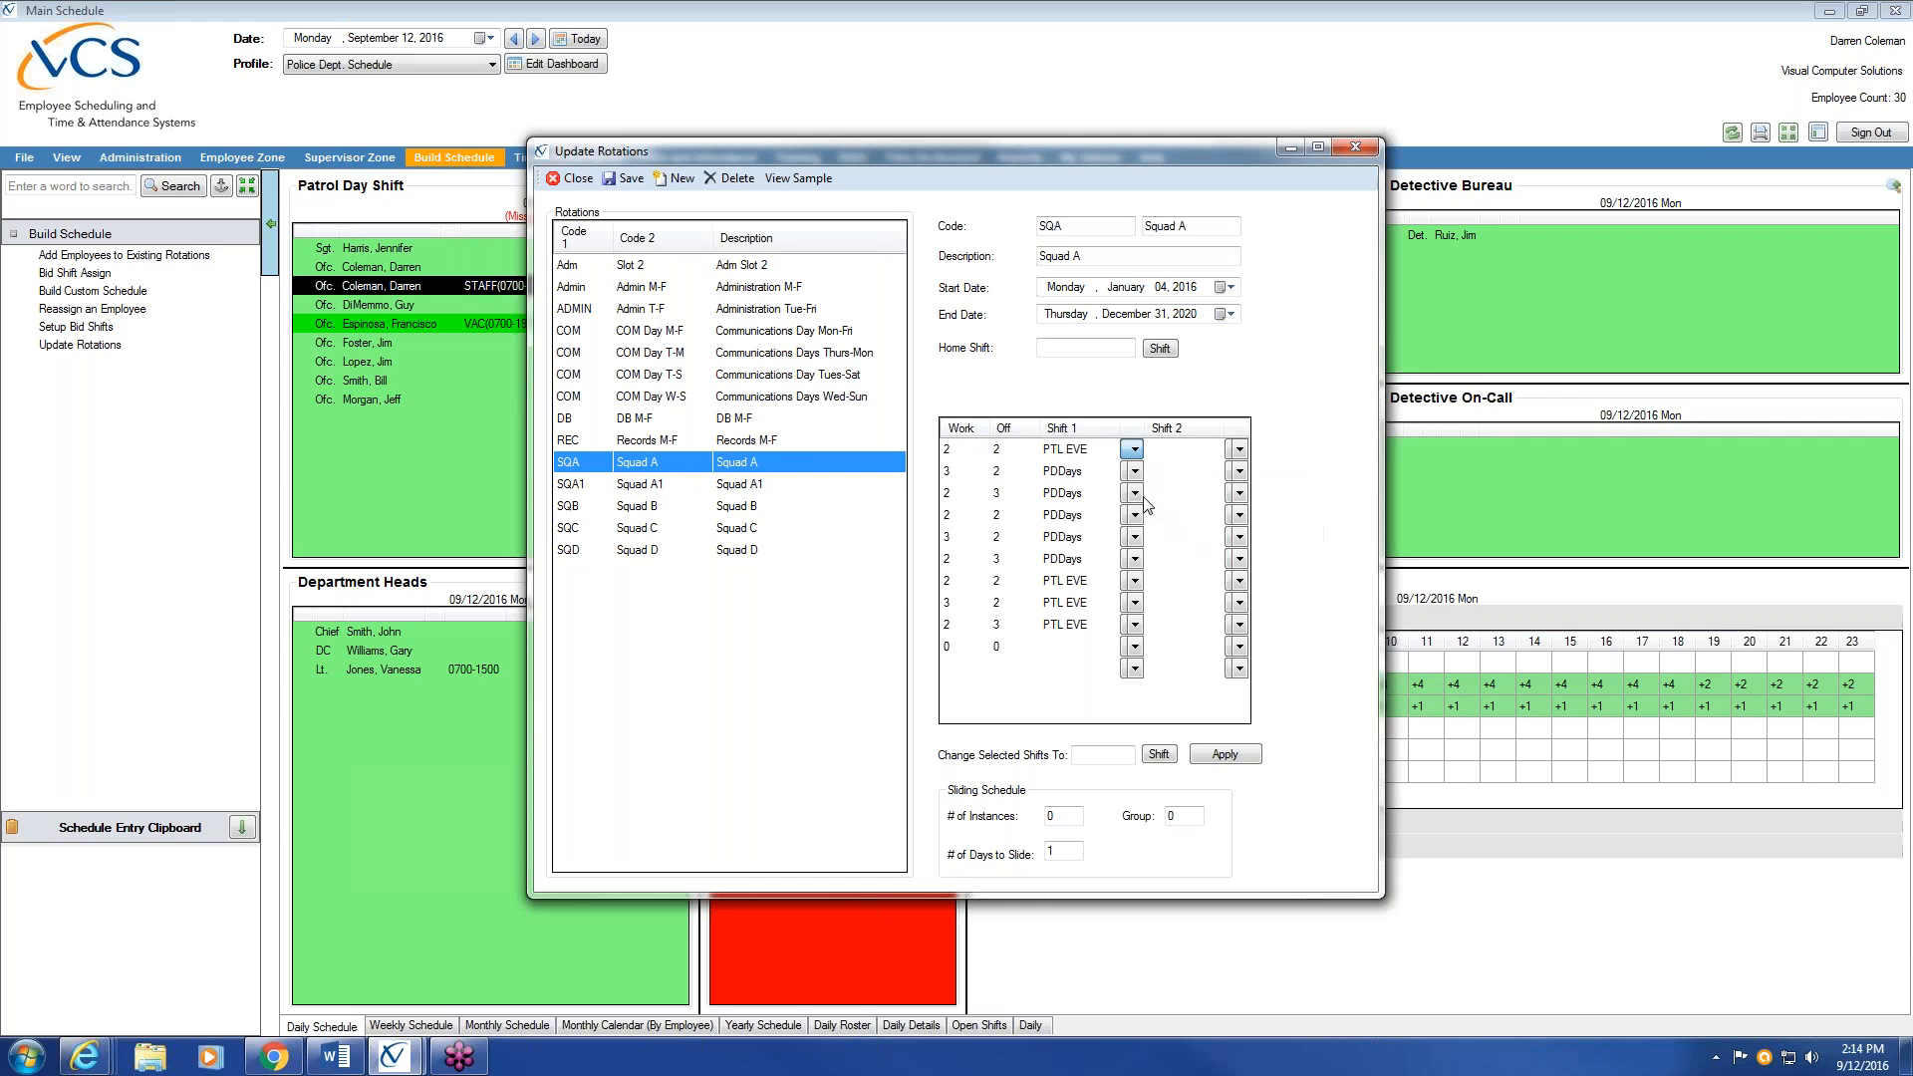
pyautogui.click(1134, 471)
pyautogui.click(1158, 592)
pyautogui.click(1135, 493)
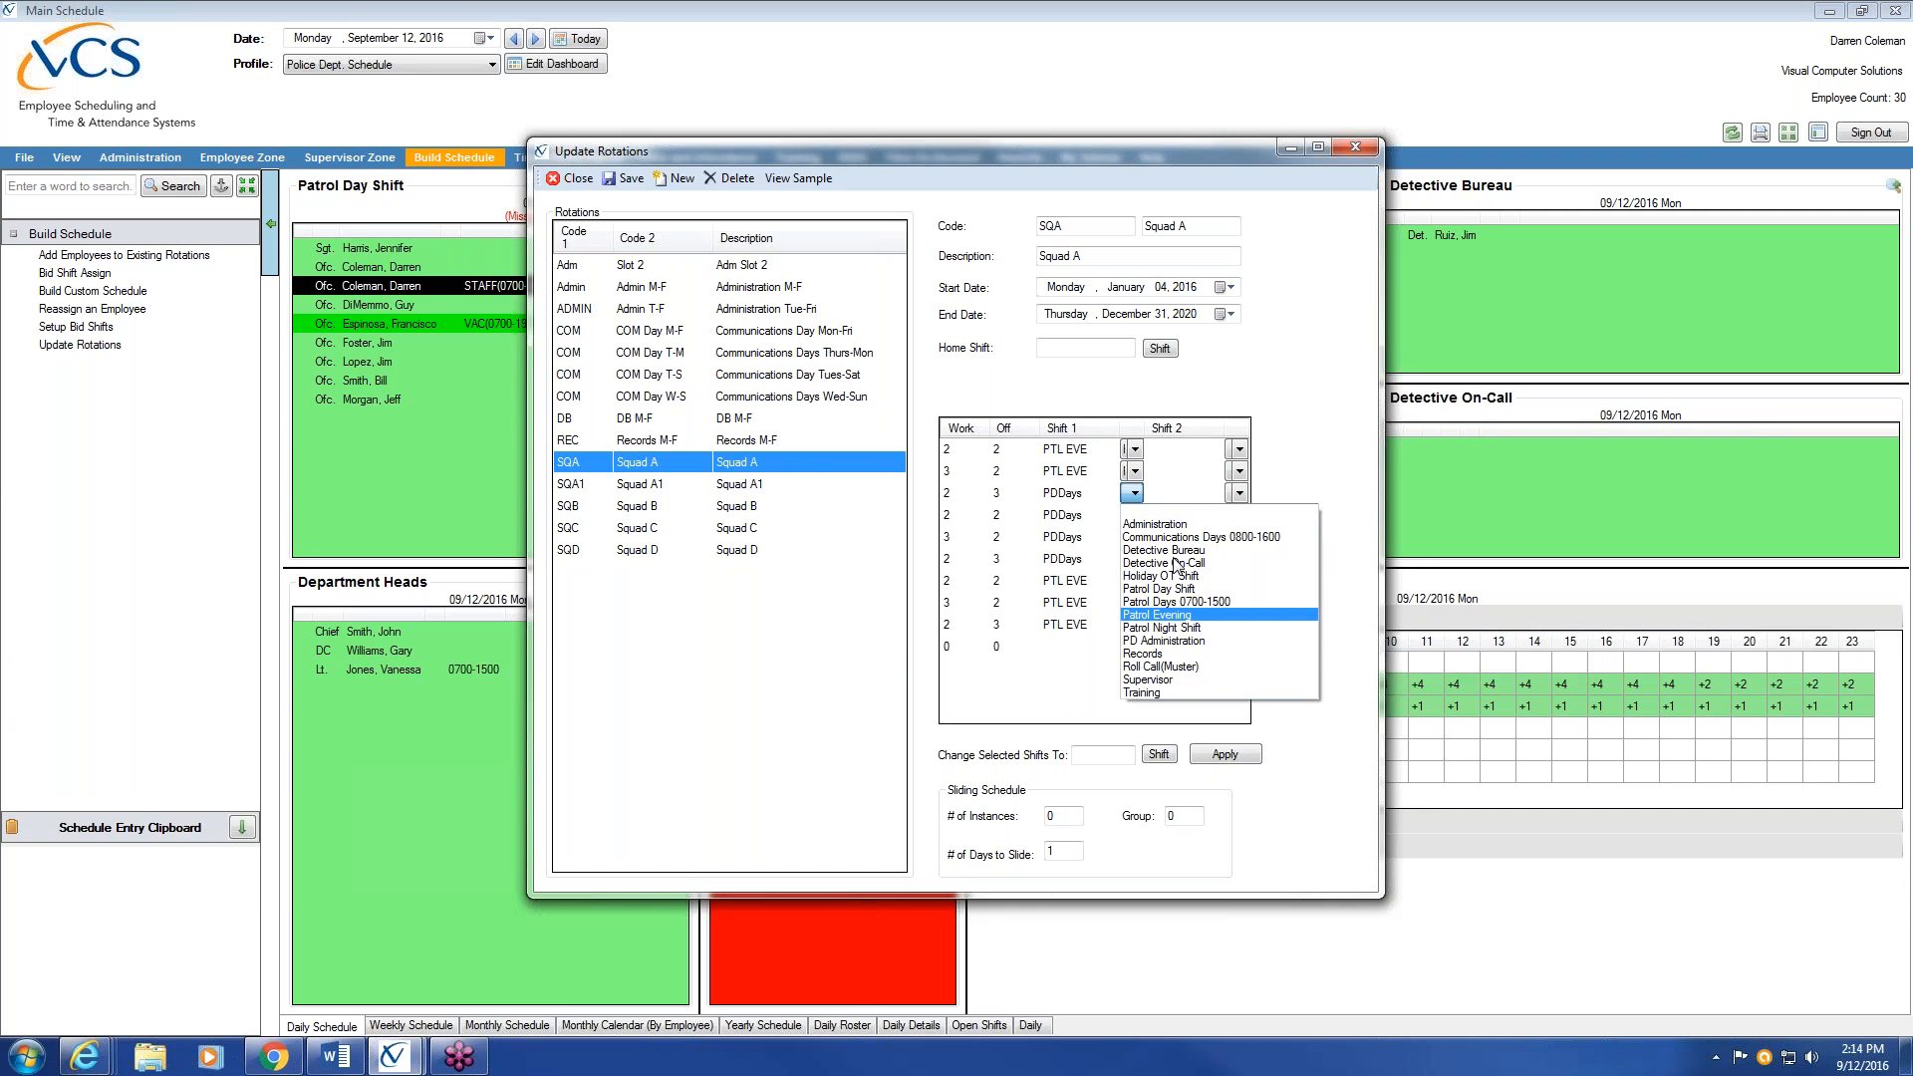
pyautogui.click(1157, 615)
pyautogui.click(1199, 229)
pyautogui.click(1096, 254)
pyautogui.click(1135, 515)
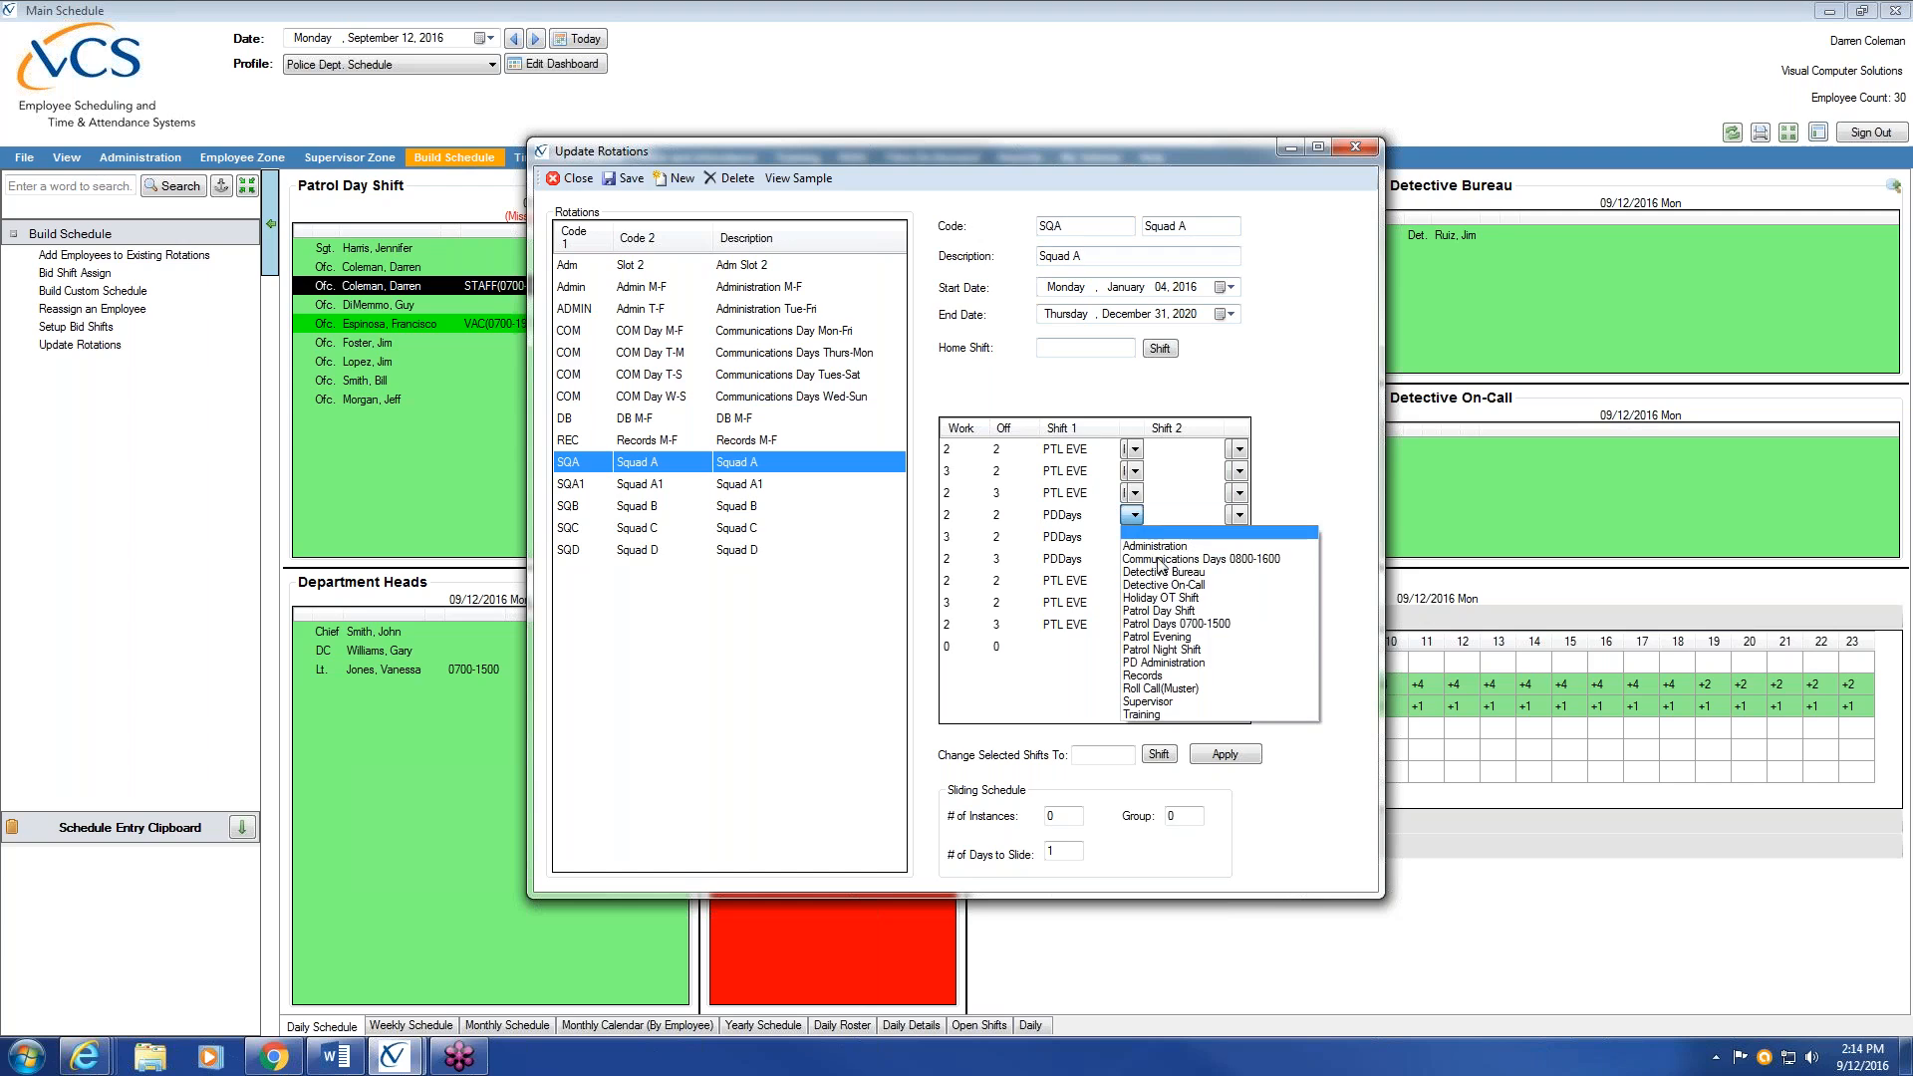
pyautogui.click(1191, 637)
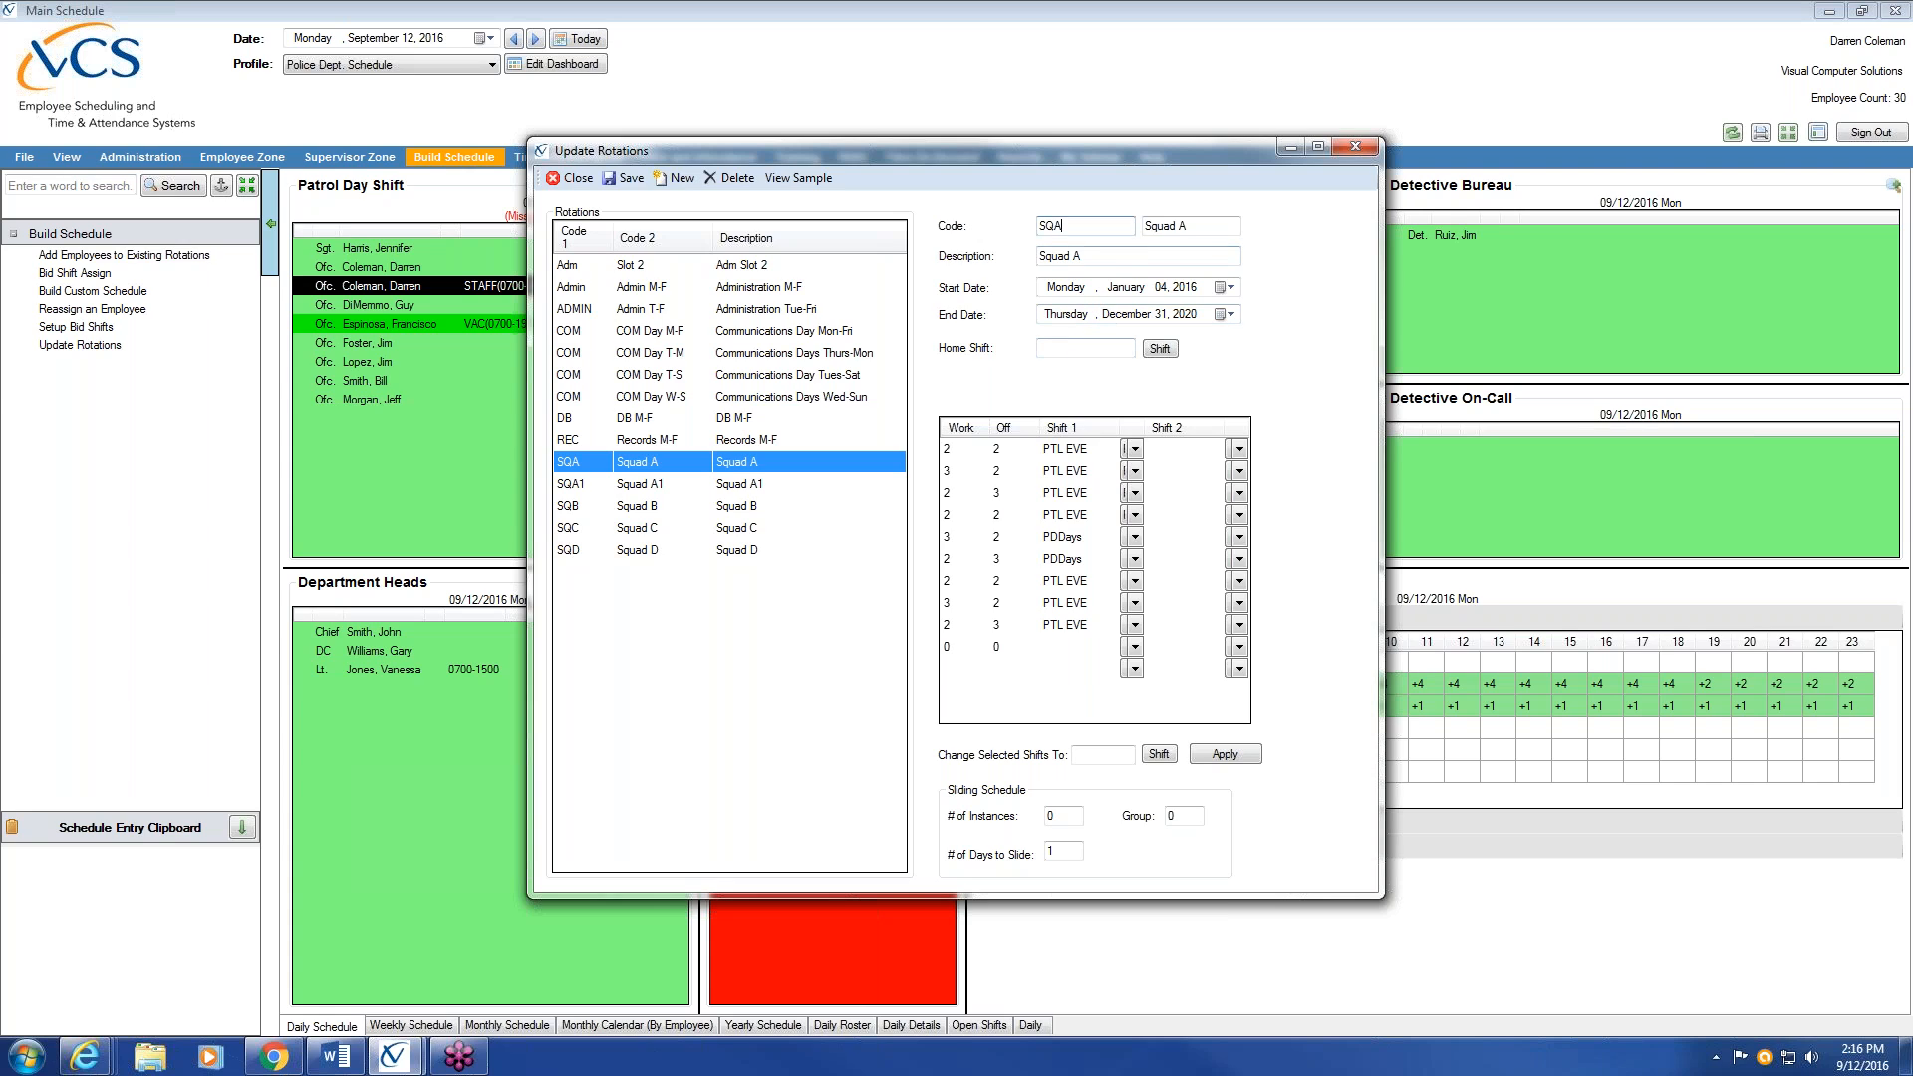
pyautogui.doubleClick(1051, 227)
pyautogui.click(1356, 150)
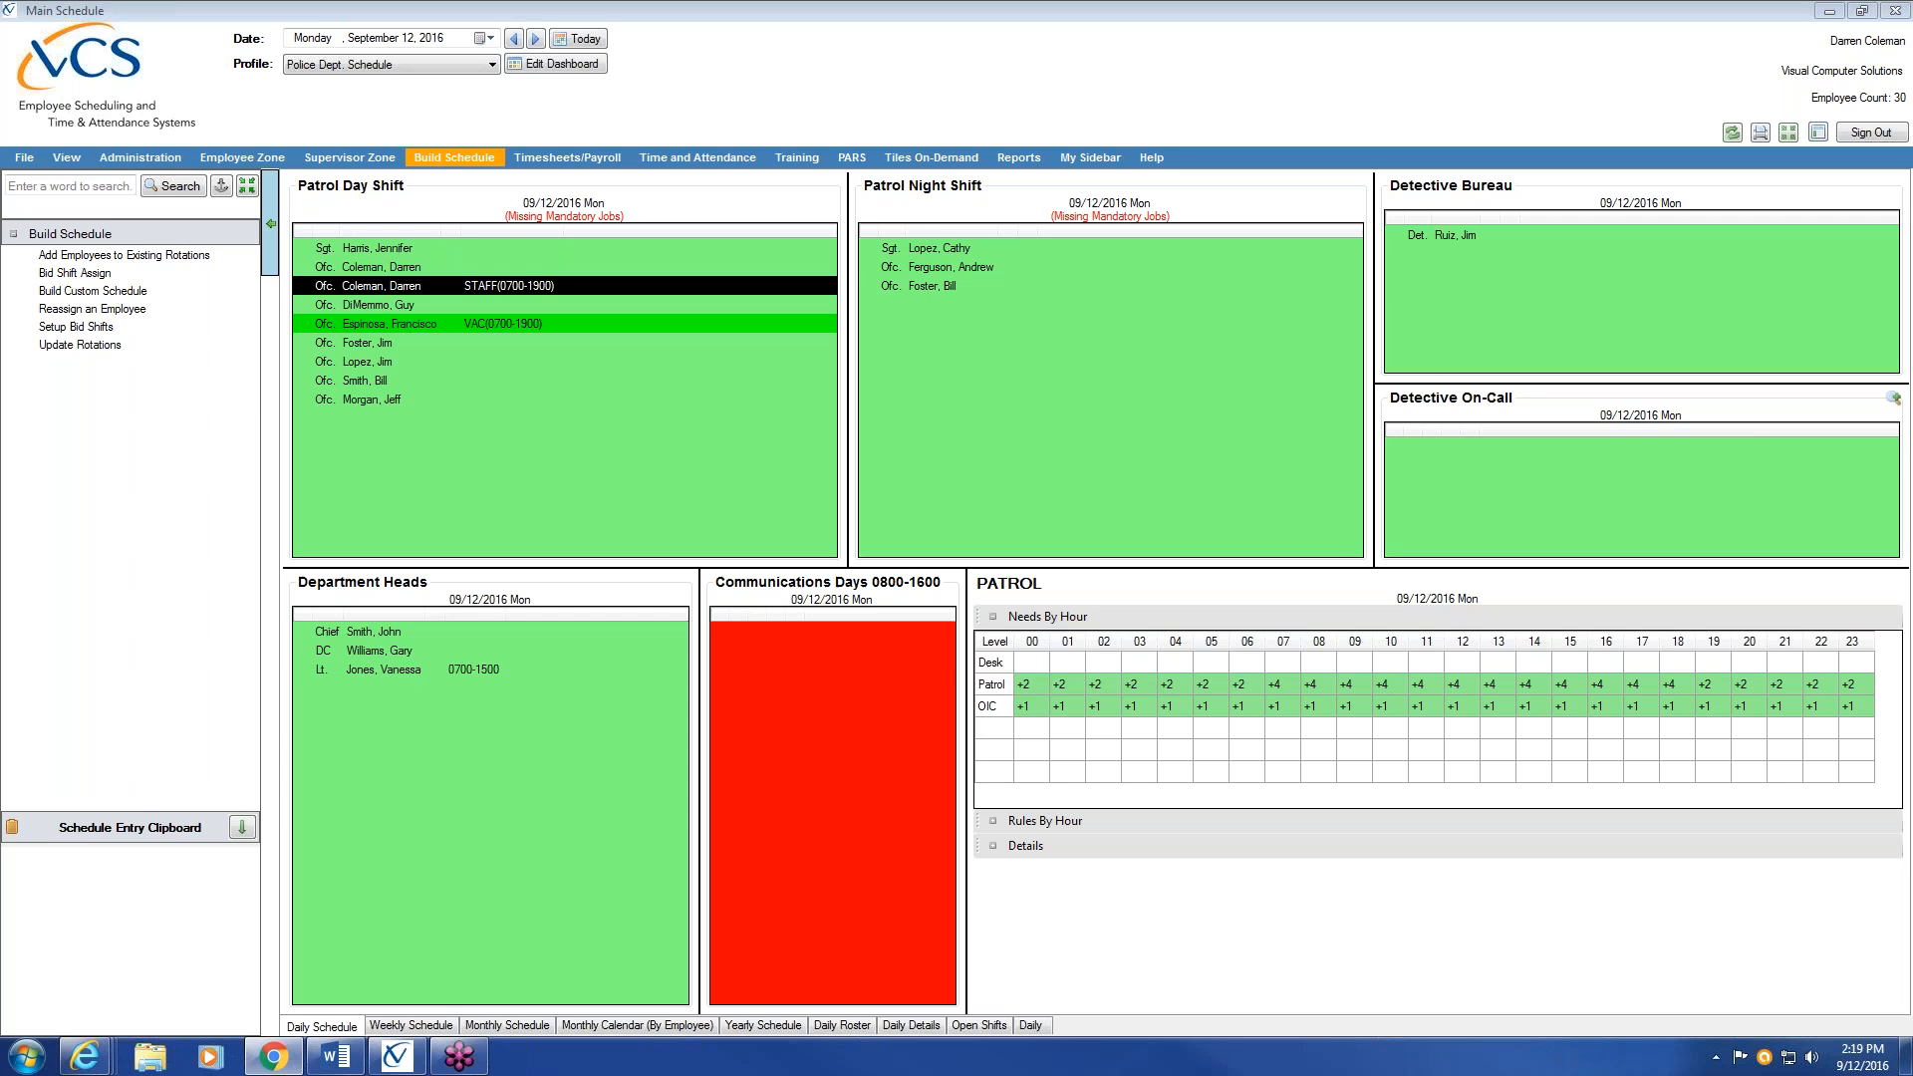
# Switch to the Training Catalog in Chrome and view the available dates and times for Training Help Out
pyautogui.moveTo(1911, 50); pyautogui.dragTo(204, 2)
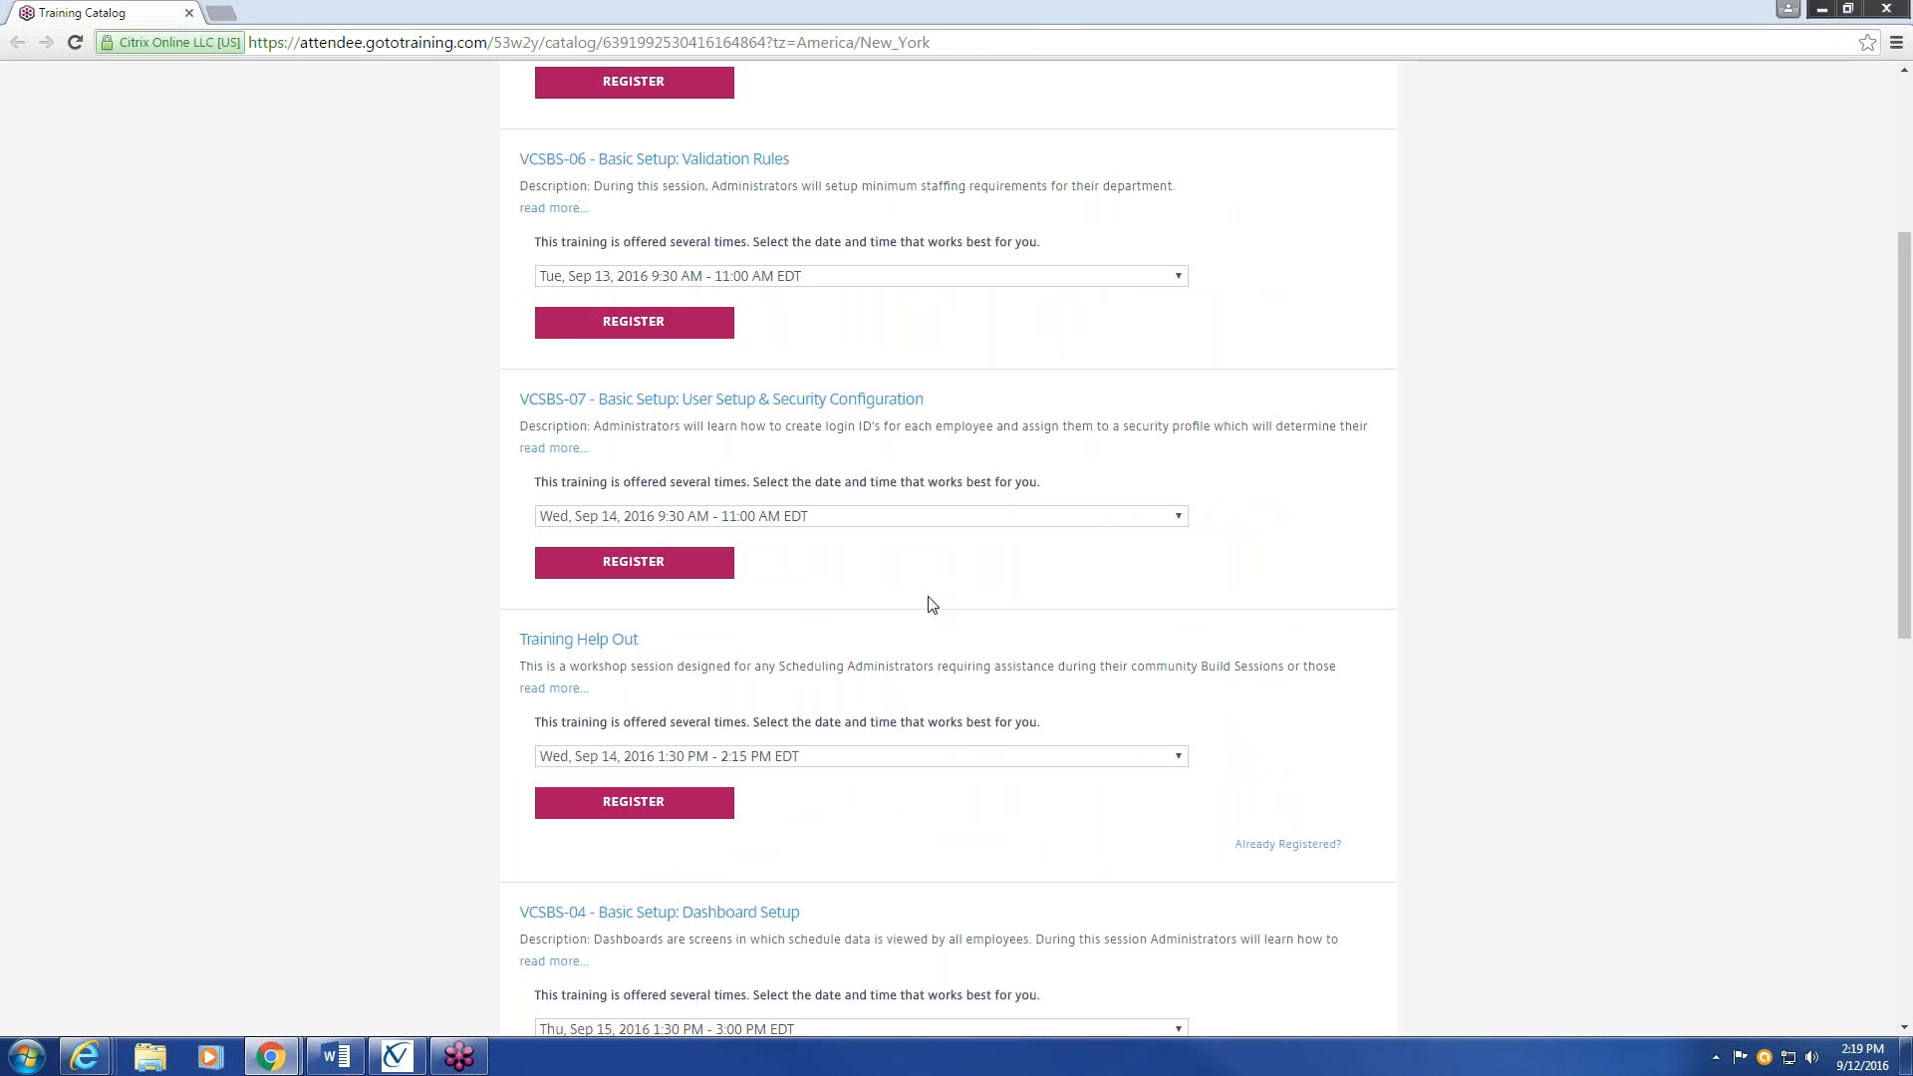
pyautogui.scroll(-2, 931, 605)
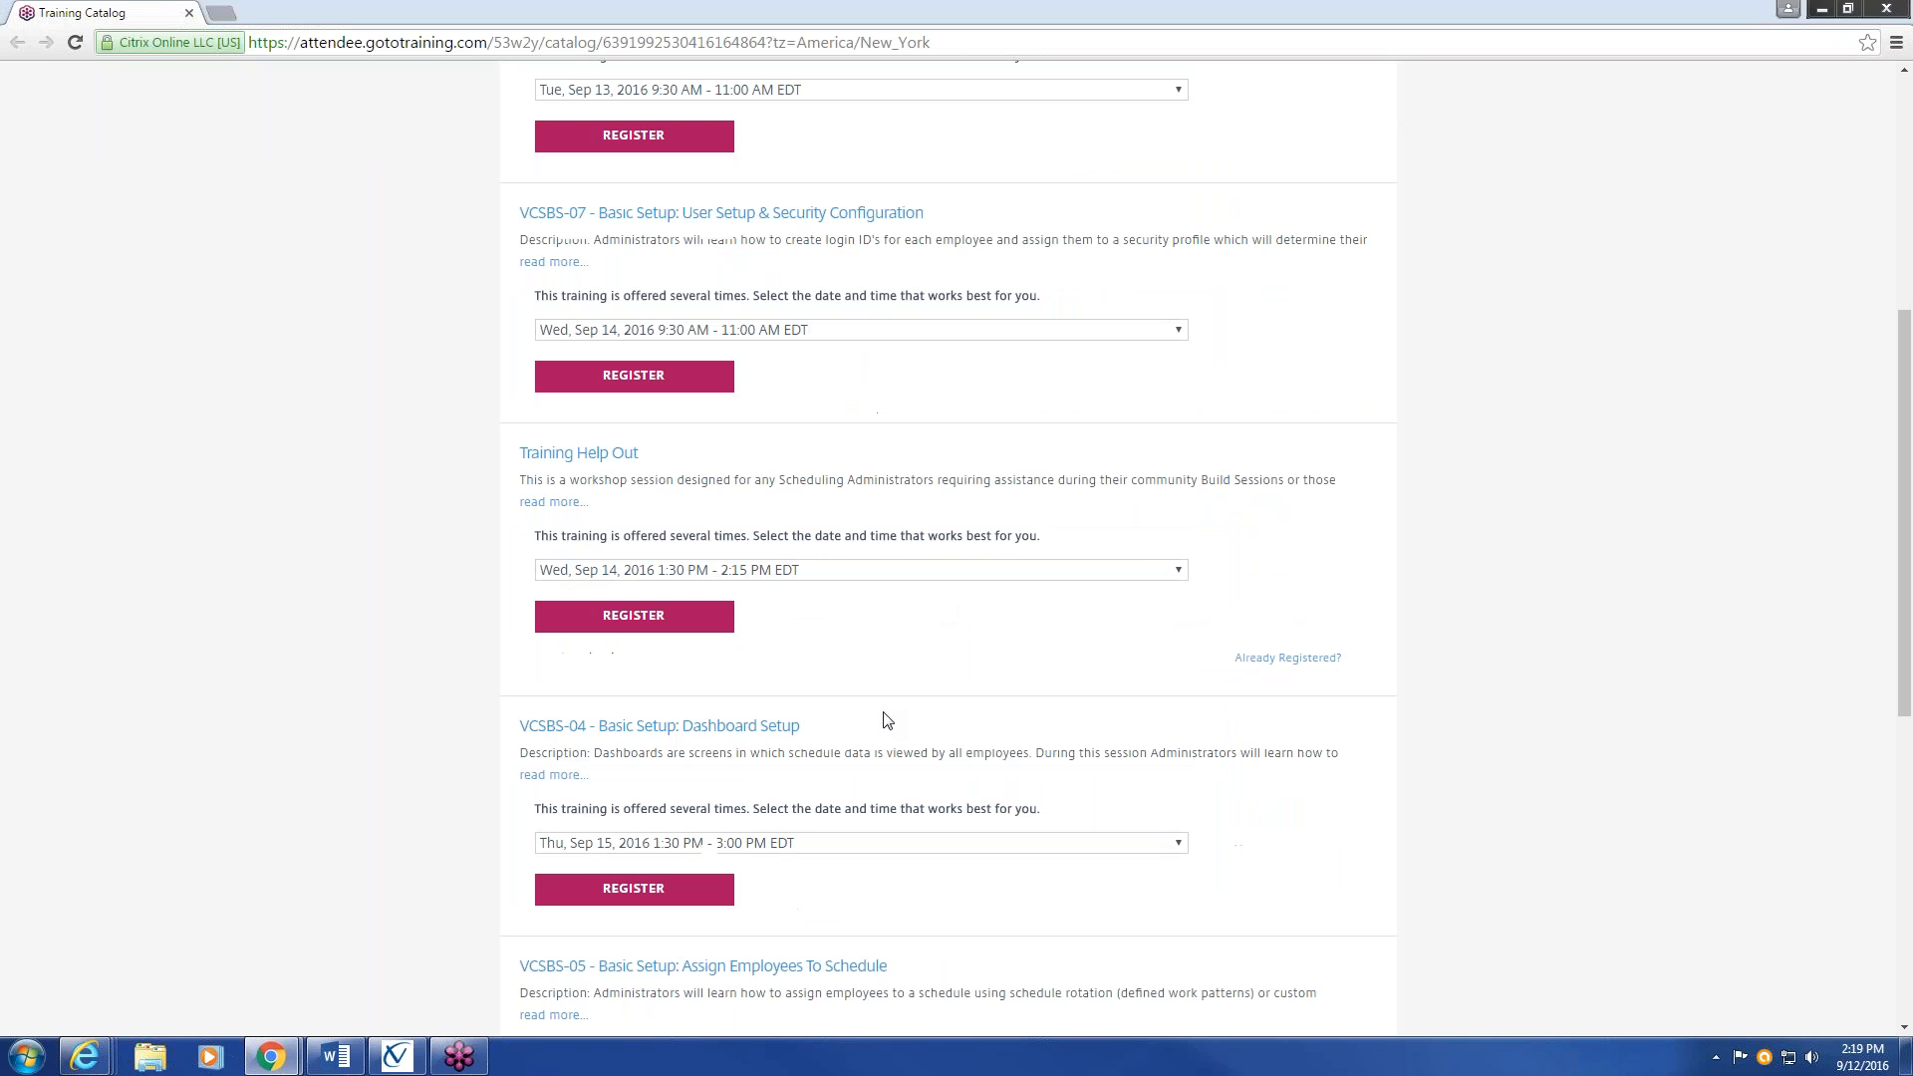
pyautogui.click(1179, 571)
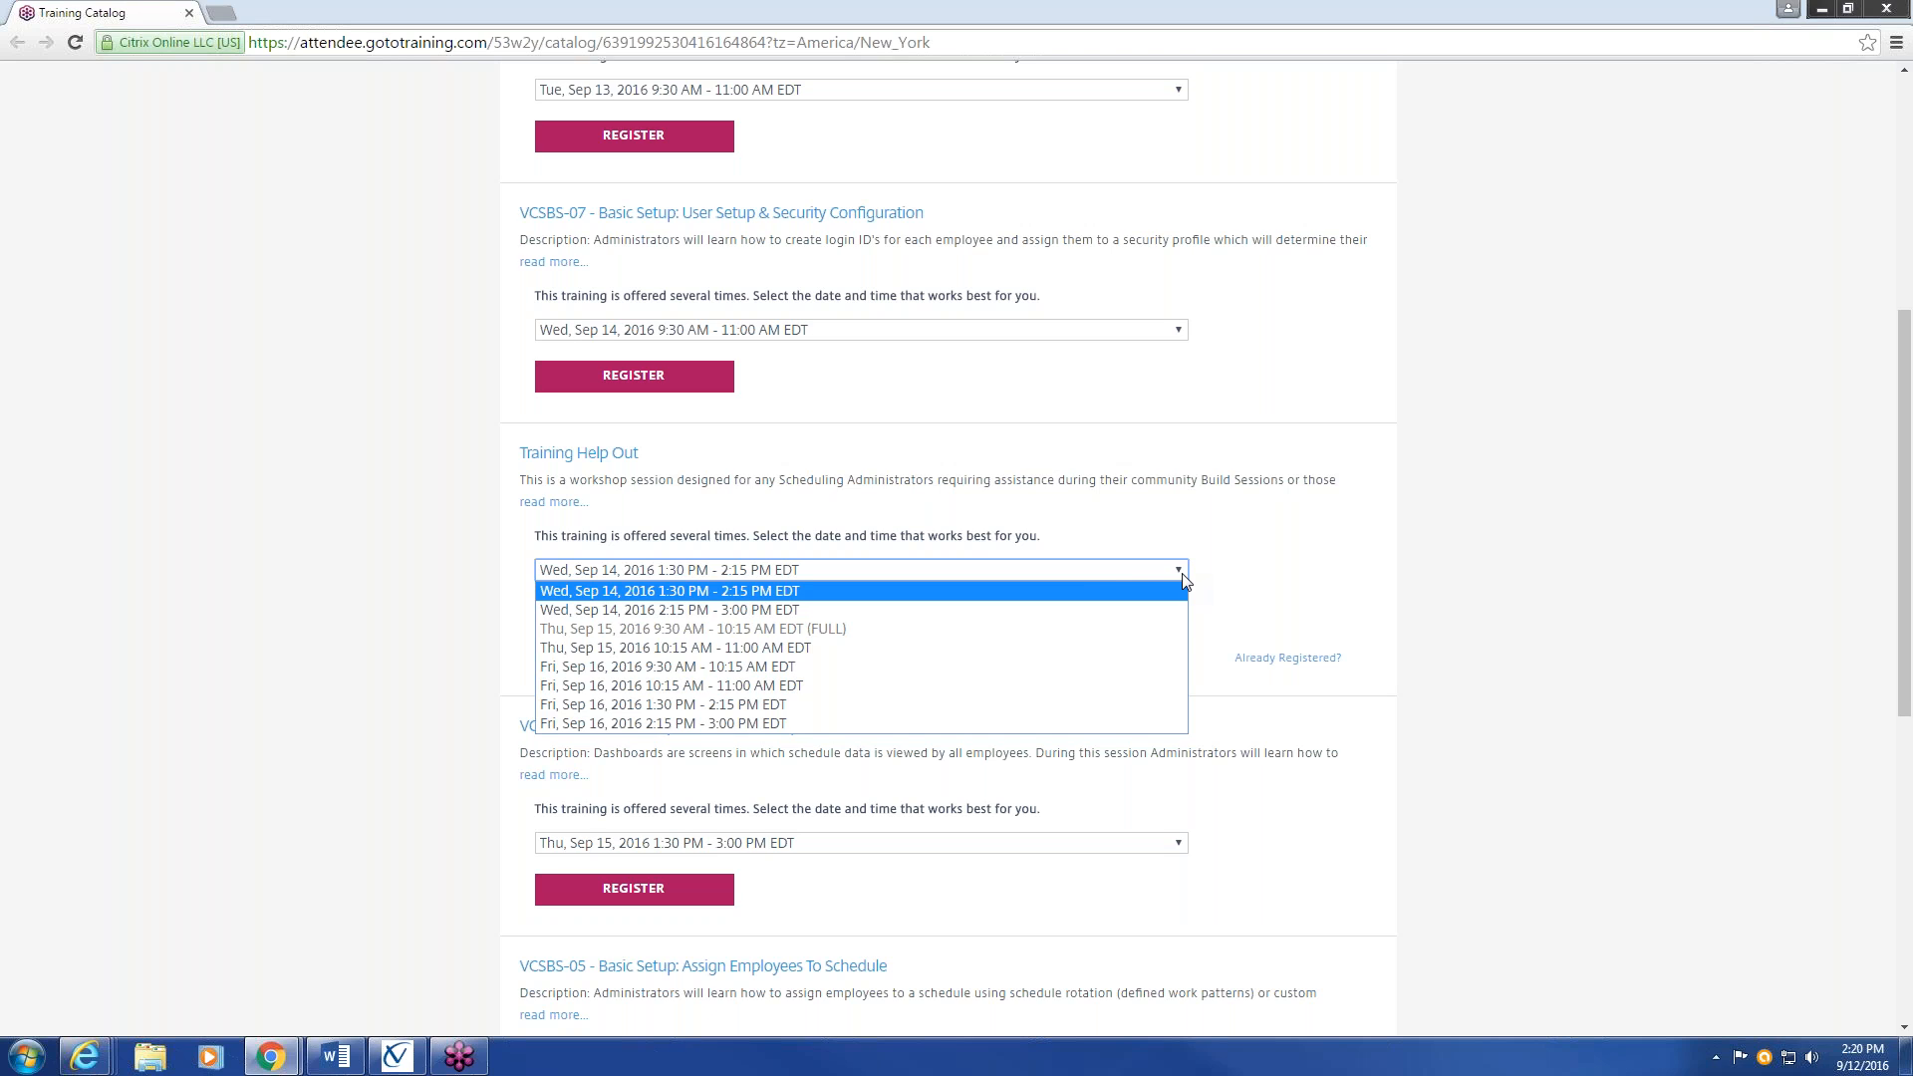
pyautogui.click(1903, 591)
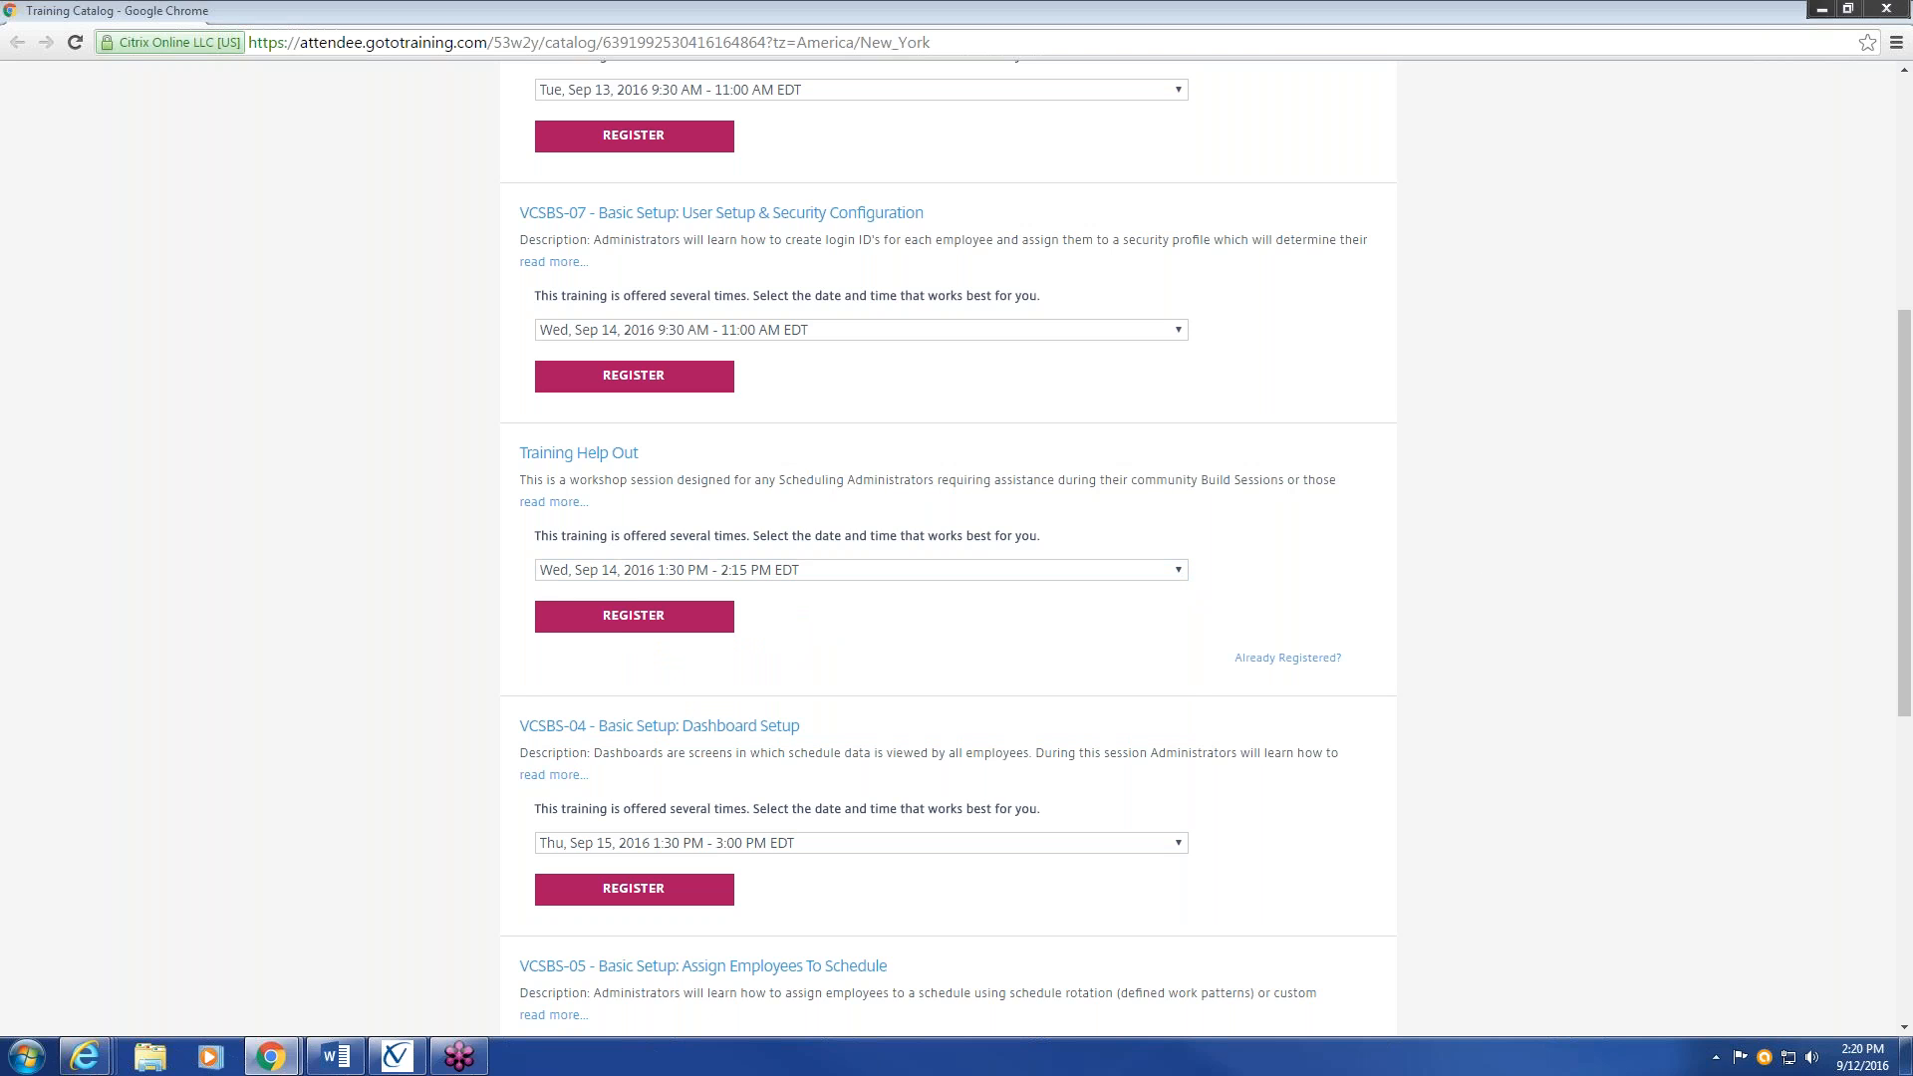